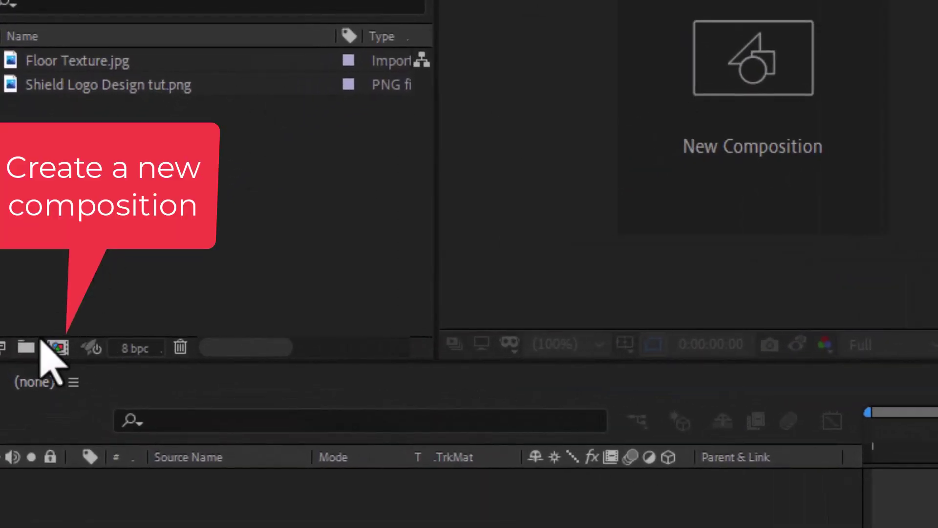
# Create the composition 'Glitch Logo Reveal' at 960×540, 24 fps, 0:00:10:00, black background
pyautogui.click(57, 347)
pyautogui.write('Glitch Logo Reveal')
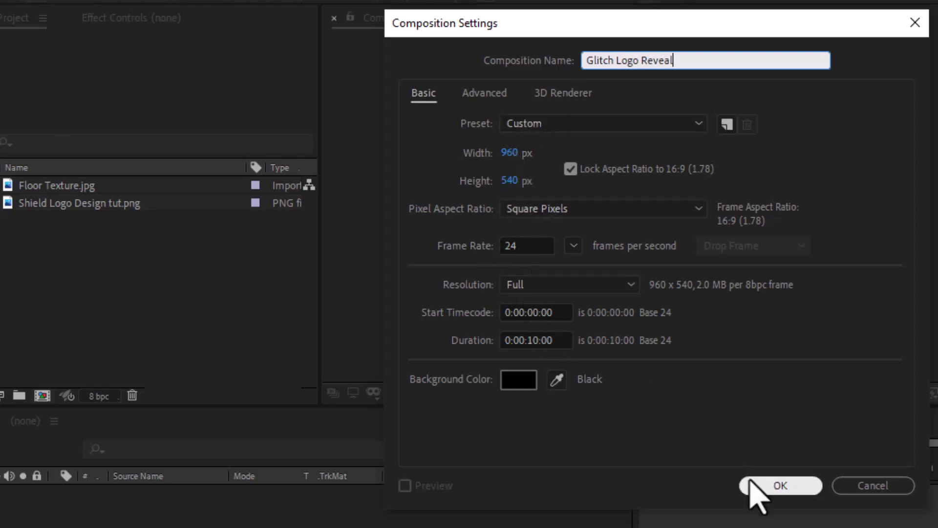
pyautogui.click(520, 379)
pyautogui.click(772, 89)
pyautogui.click(780, 485)
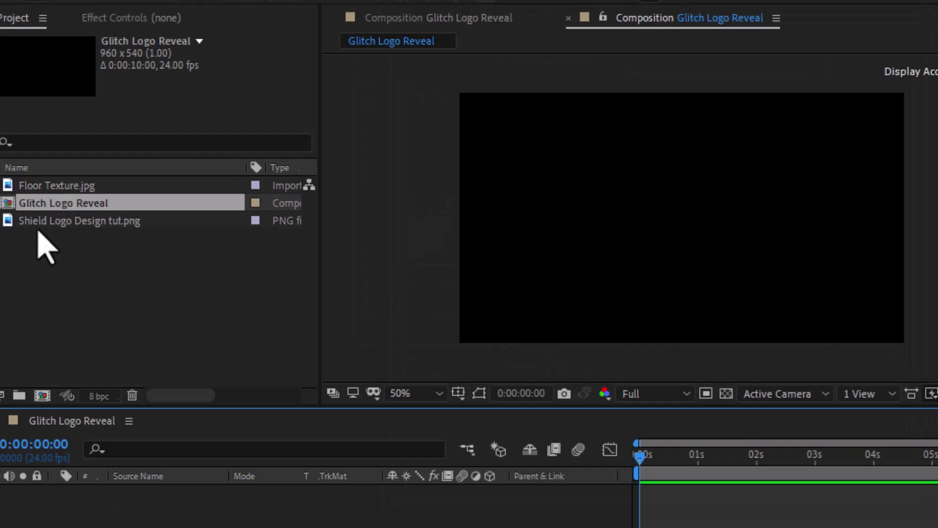
# Add Shield Logo Design tut.png to the timeline and set its Scale to 7%
pyautogui.moveTo(43, 223)
pyautogui.mouseDown()
pyautogui.moveTo(55, 511)
pyautogui.moveTo(713, 311)
pyautogui.mouseUp()
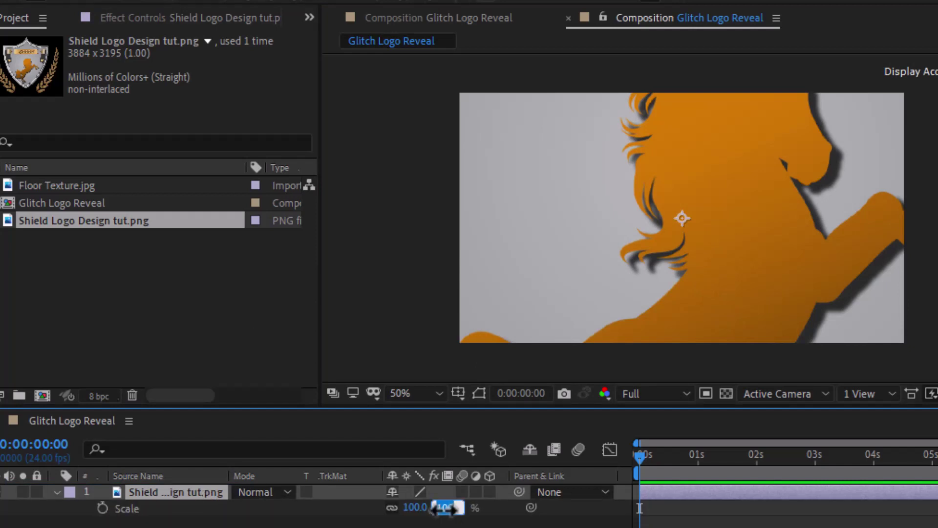
pyautogui.write('7')
pyautogui.press('Return')
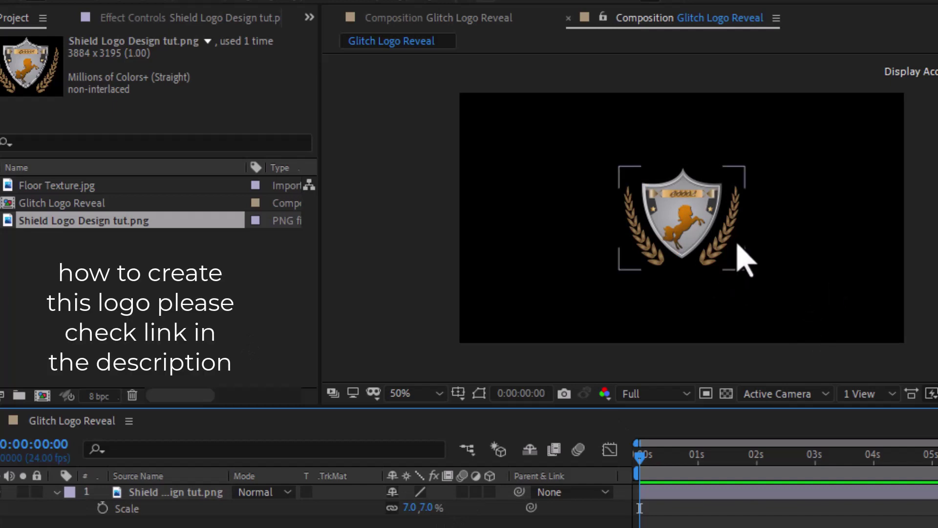
pyautogui.click(172, 492)
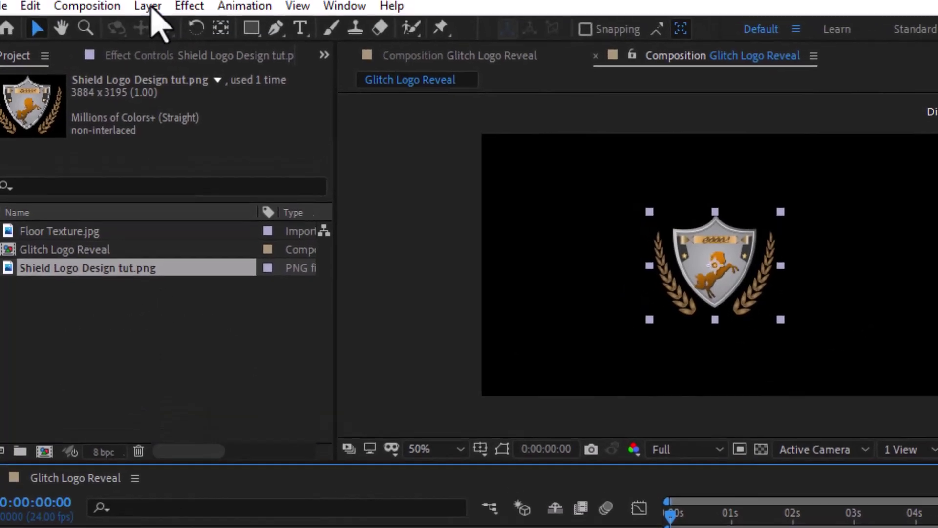
# Pre-compose the logo layer as 'Shield Logo' with Move all attributes selected
pyautogui.click(153, 33)
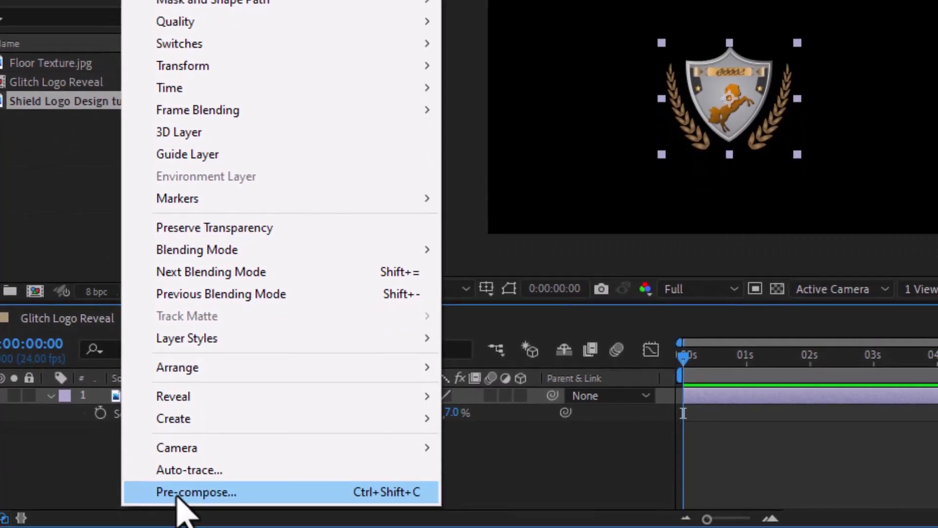
pyautogui.click(183, 492)
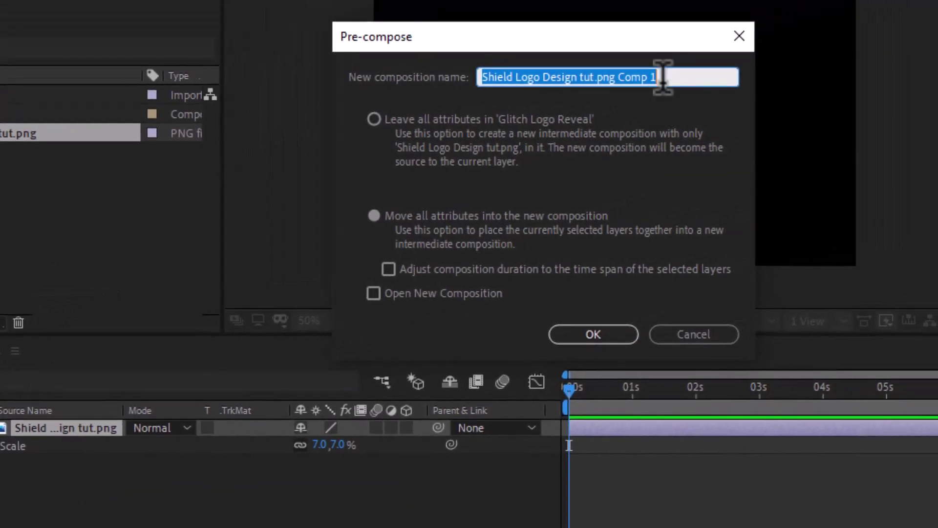
pyautogui.moveTo(663, 77); pyautogui.dragTo(633, 77)
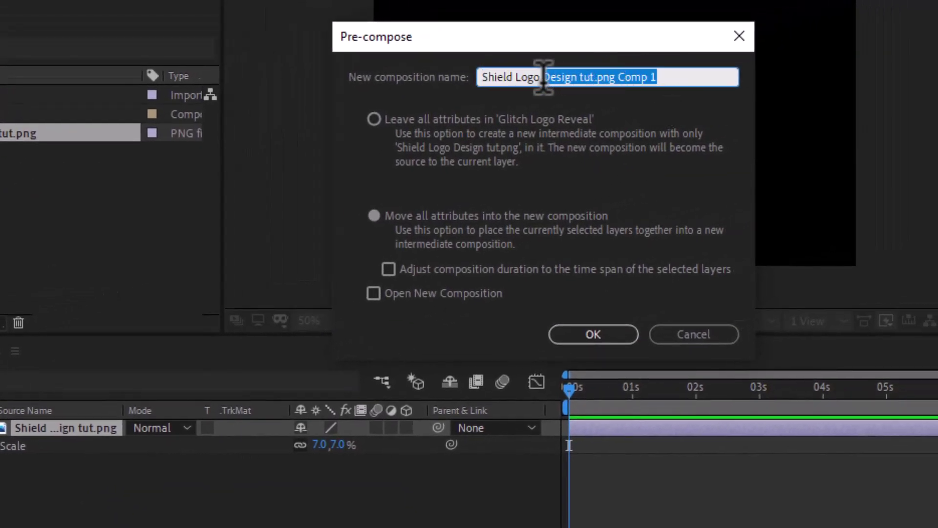
pyautogui.press('BackSpace')
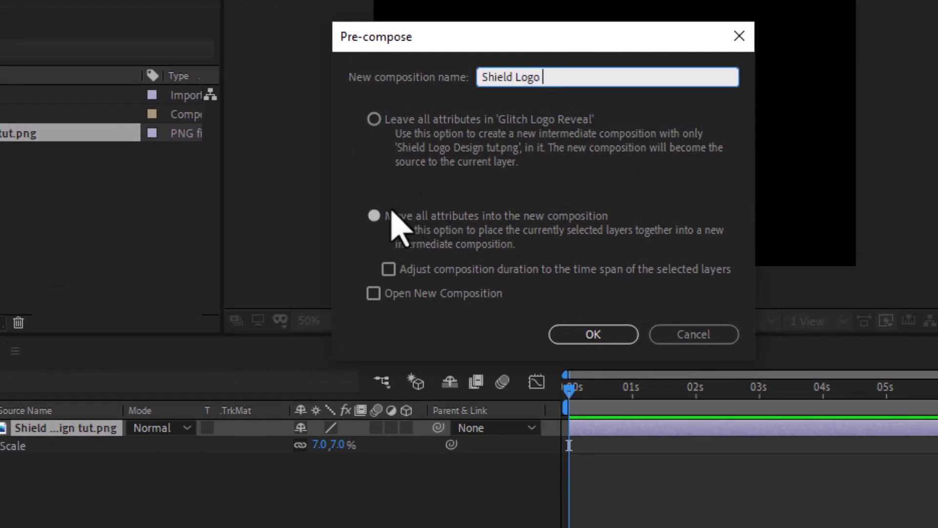
pyautogui.click(375, 217)
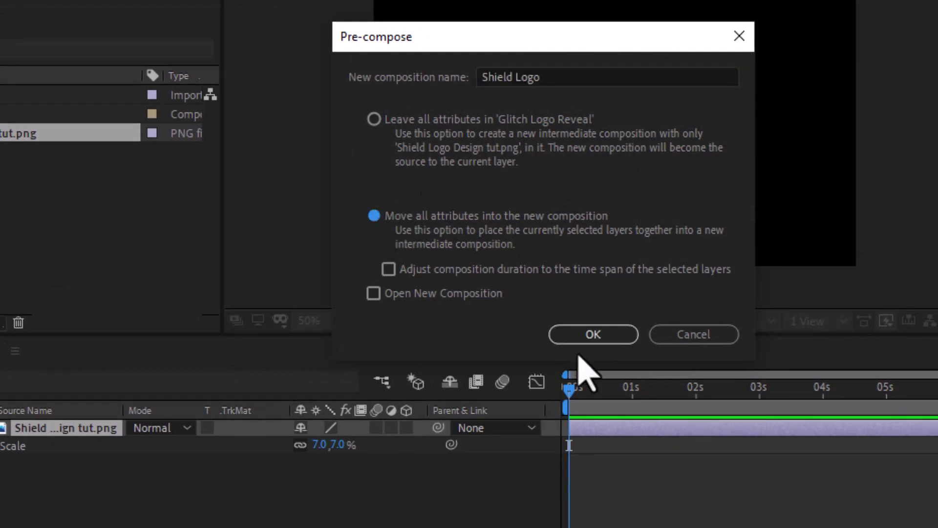
pyautogui.click(591, 339)
pyautogui.click(591, 337)
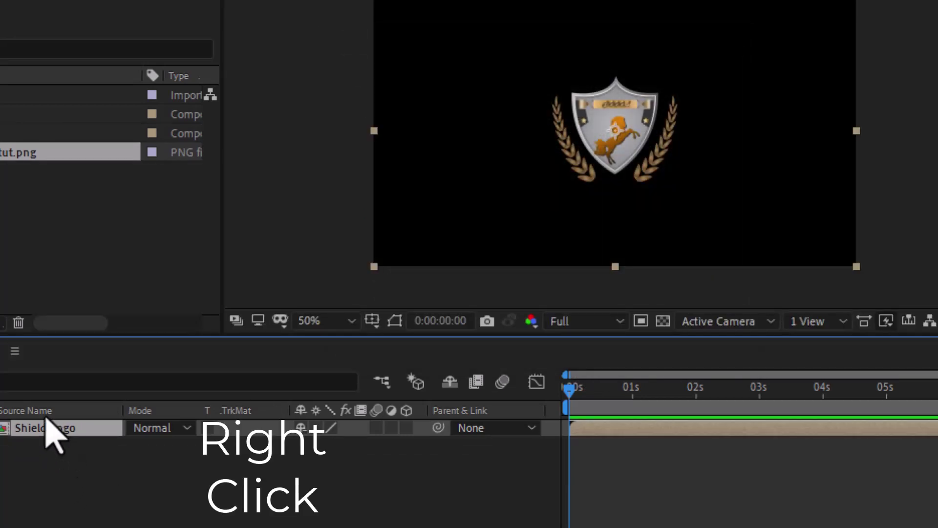
# Add a black, comp-sized solid named 'Displacement map' to the timeline
pyautogui.rightClick(22, 456)
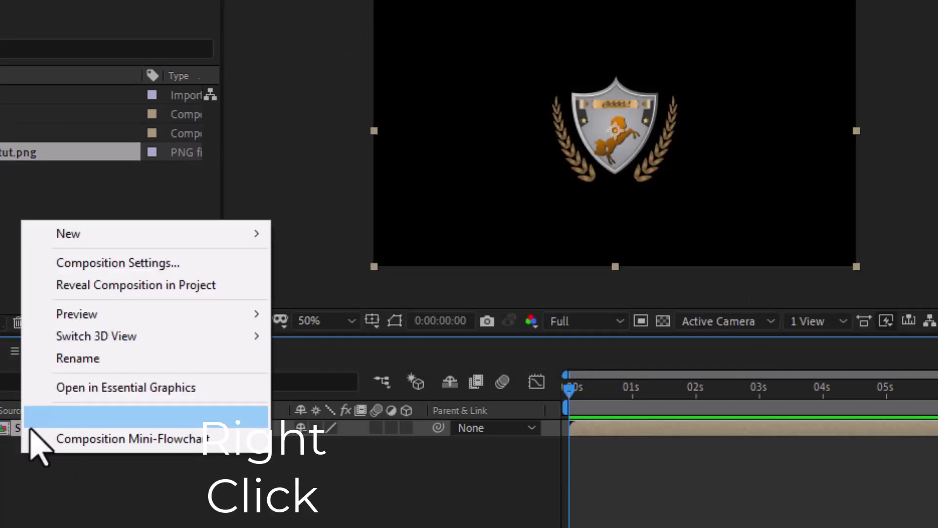
pyautogui.moveTo(105, 236)
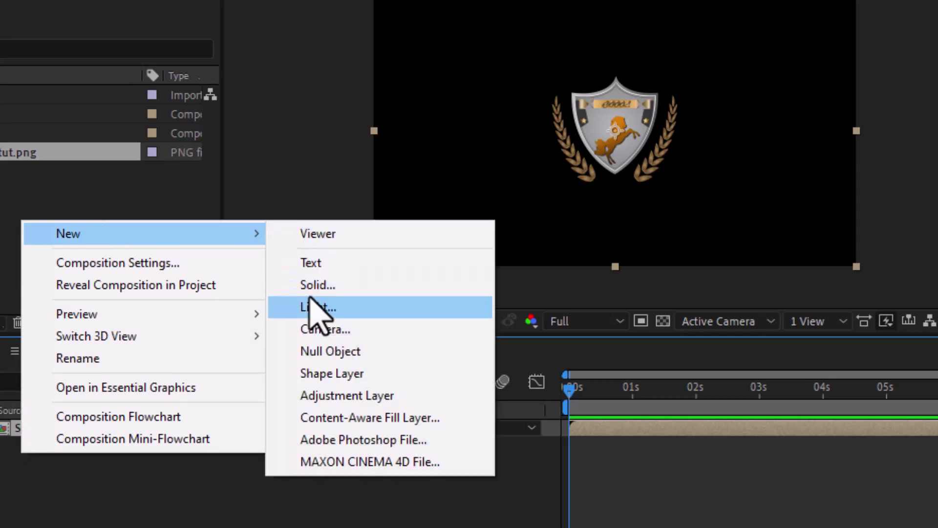
pyautogui.click(317, 285)
pyautogui.write('Displacement map')
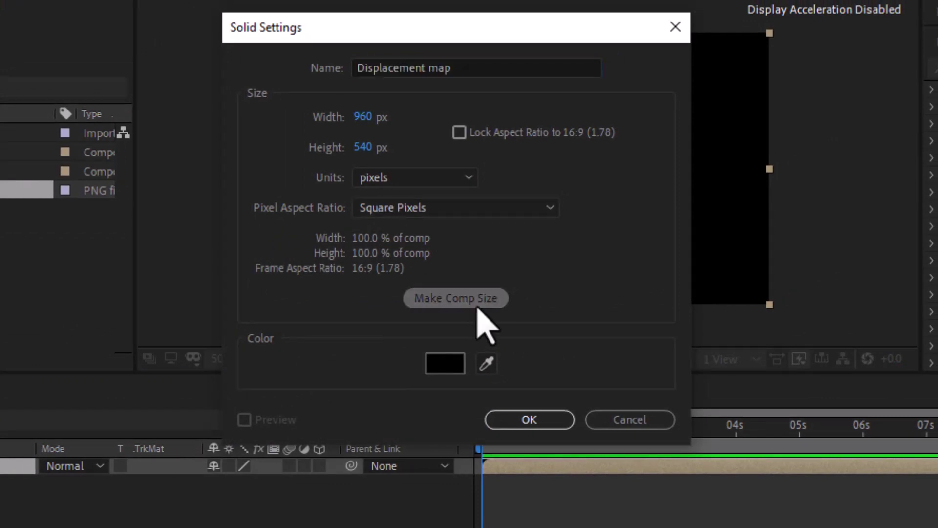
pyautogui.click(525, 424)
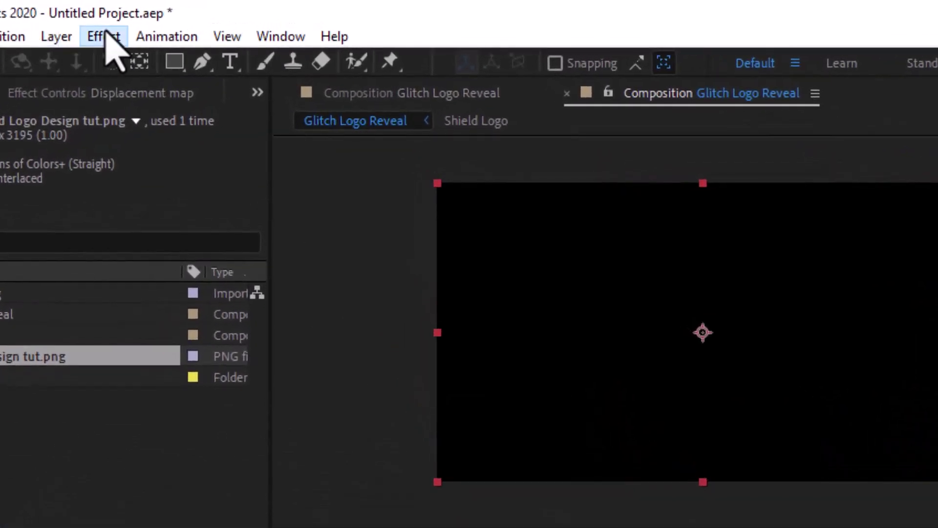
# Apply Noise & Grain > Fractal Noise to the Displacement map solid
pyautogui.click(105, 34)
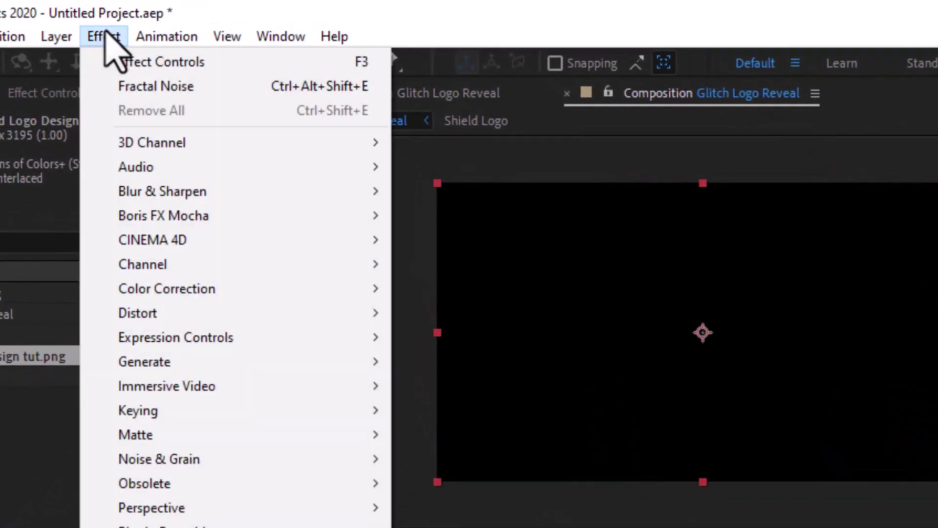
pyautogui.moveTo(362, 461)
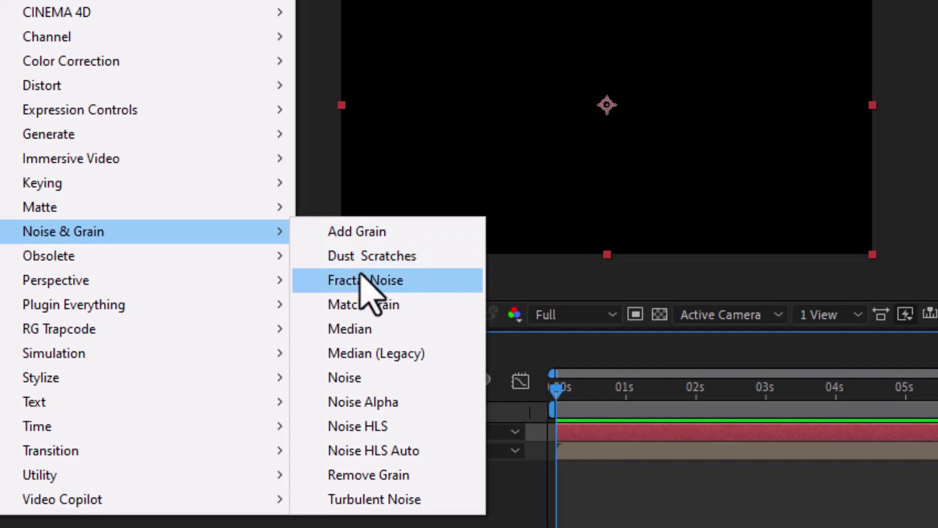
pyautogui.click(361, 274)
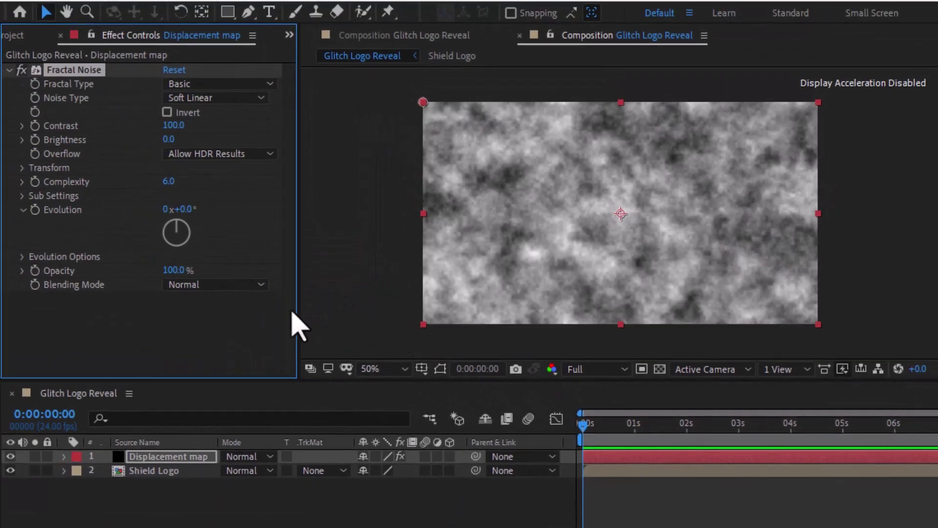
# Set Fractal Noise to Block type, Contrast 246, Brightness -20 and Complexity 2
pyautogui.click(220, 86)
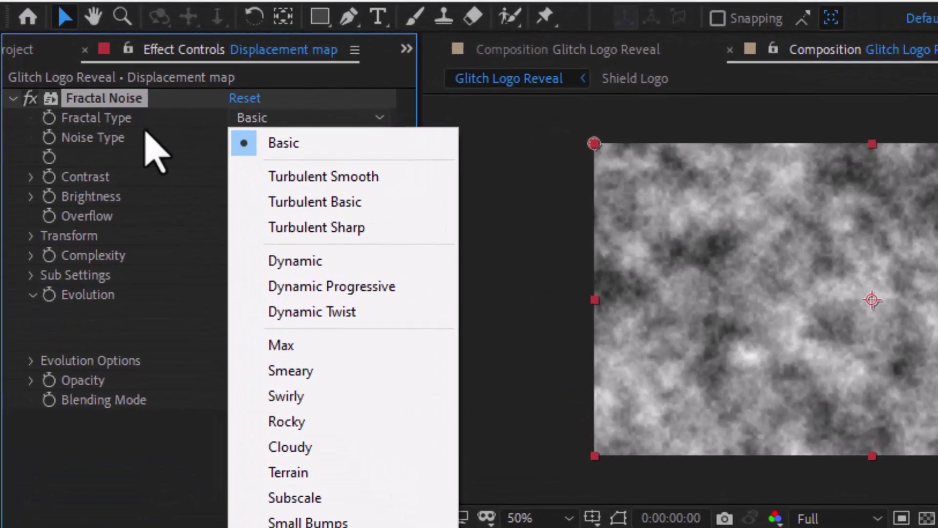
pyautogui.click(205, 100)
pyautogui.click(206, 100)
pyautogui.click(307, 170)
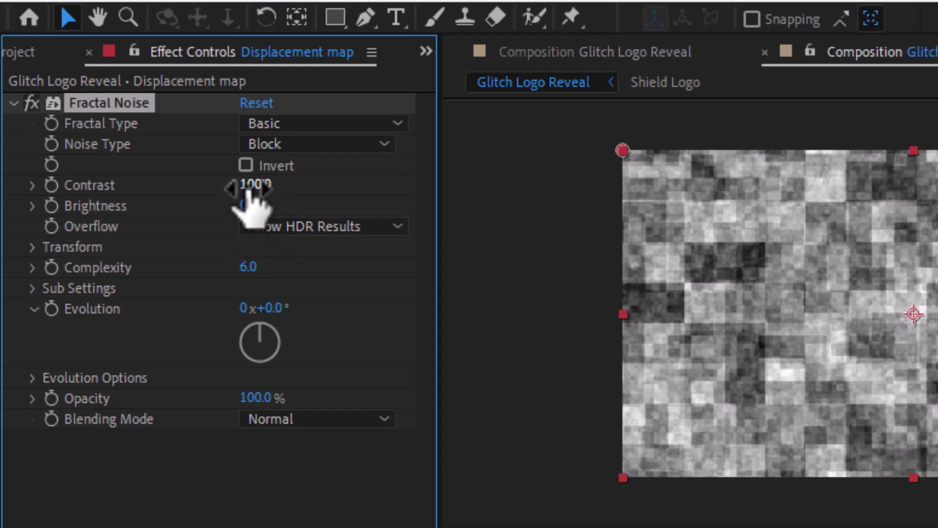
pyautogui.moveTo(254, 190); pyautogui.dragTo(421, 179)
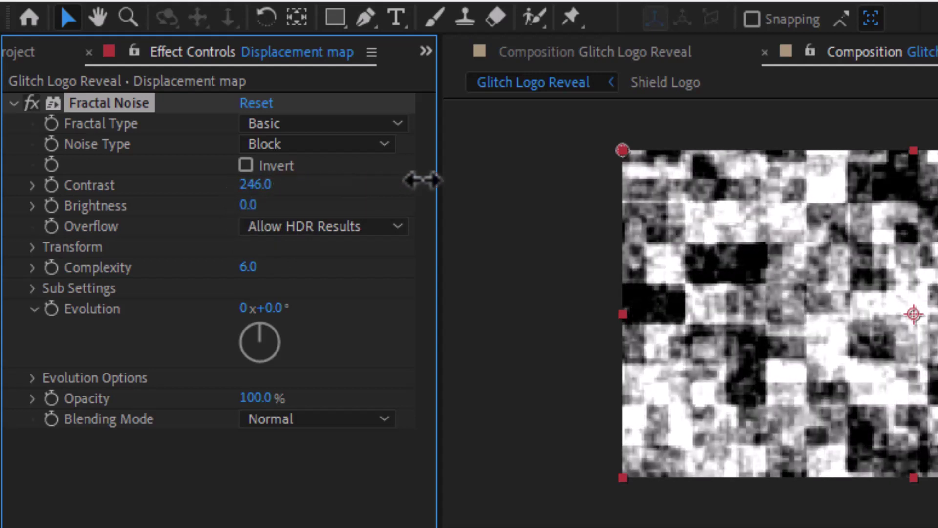
pyautogui.moveTo(248, 204); pyautogui.dragTo(226, 206)
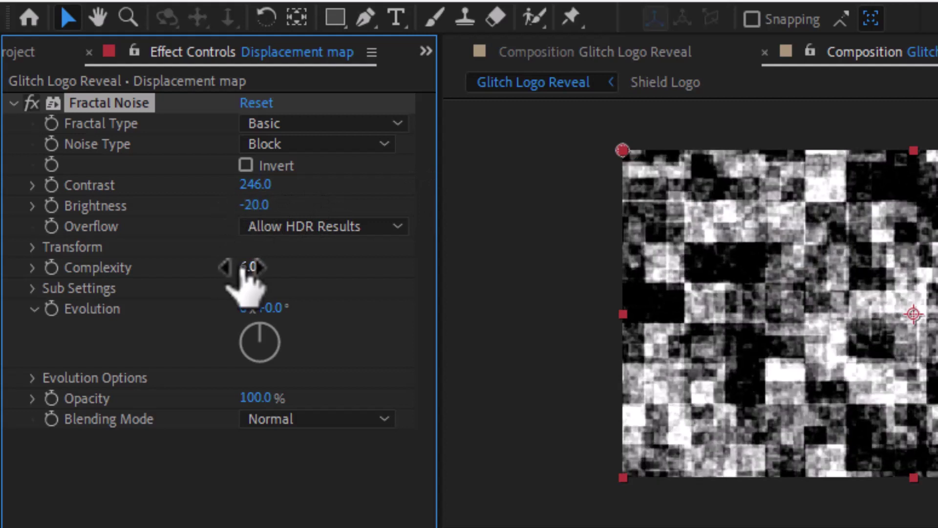
pyautogui.click(219, 287)
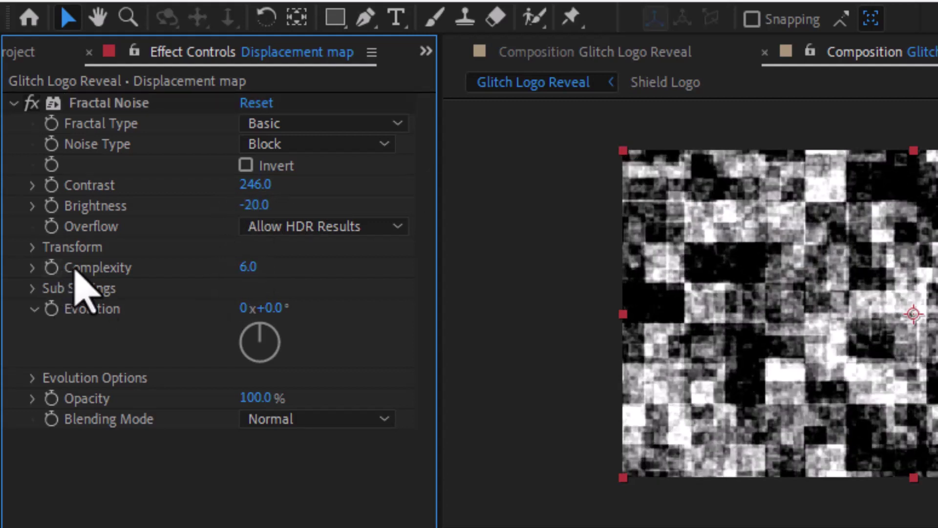
pyautogui.click(247, 268)
pyautogui.write('2')
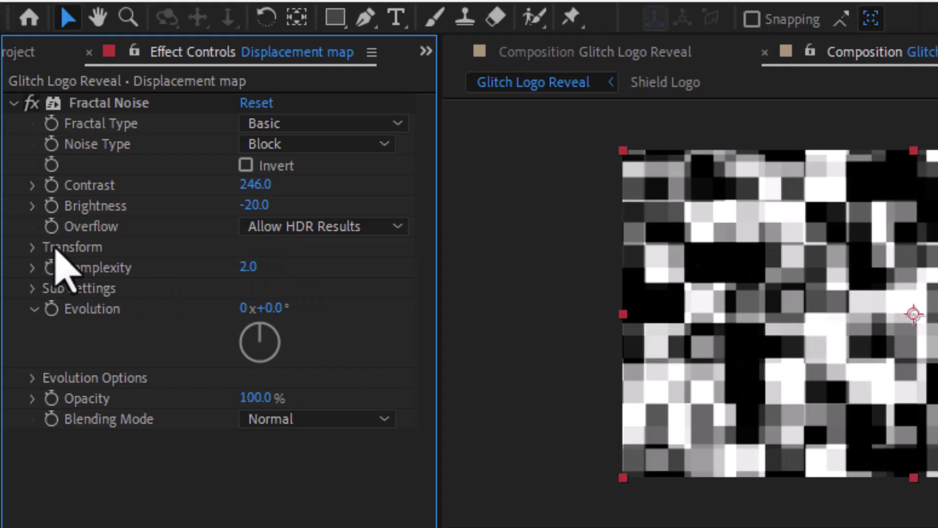
# In the noise Transform settings, turn off Uniform Scaling and set Scale Width to 272
pyautogui.click(32, 248)
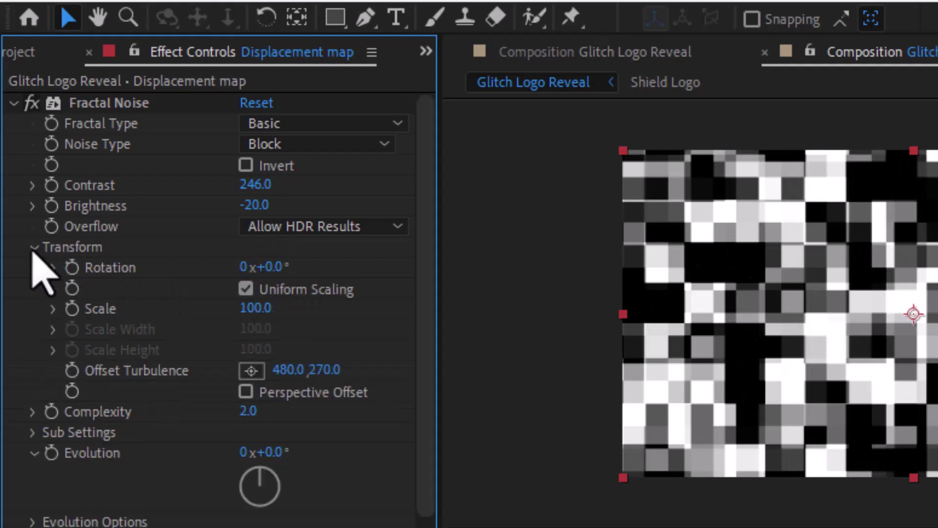
pyautogui.click(246, 289)
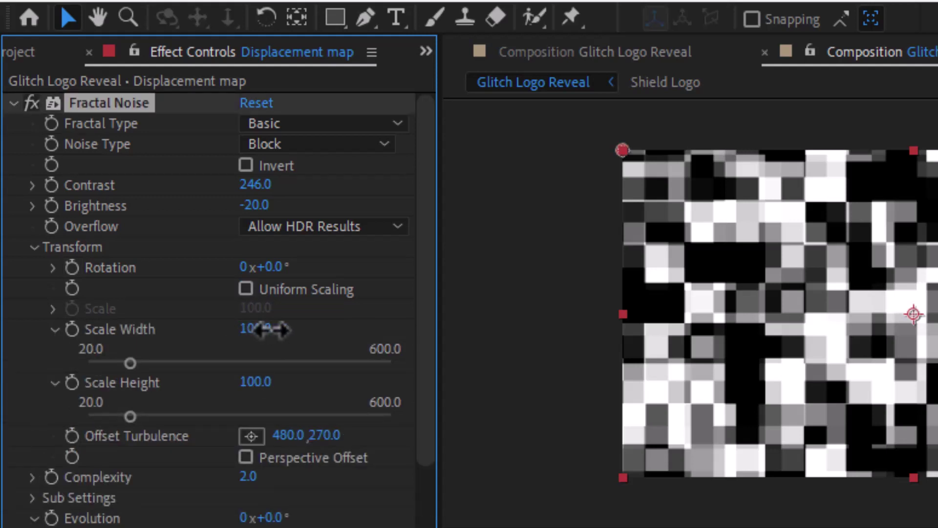
pyautogui.moveTo(298, 329)
pyautogui.mouseDown()
pyautogui.moveTo(379, 330)
pyautogui.moveTo(415, 351)
pyautogui.mouseUp()
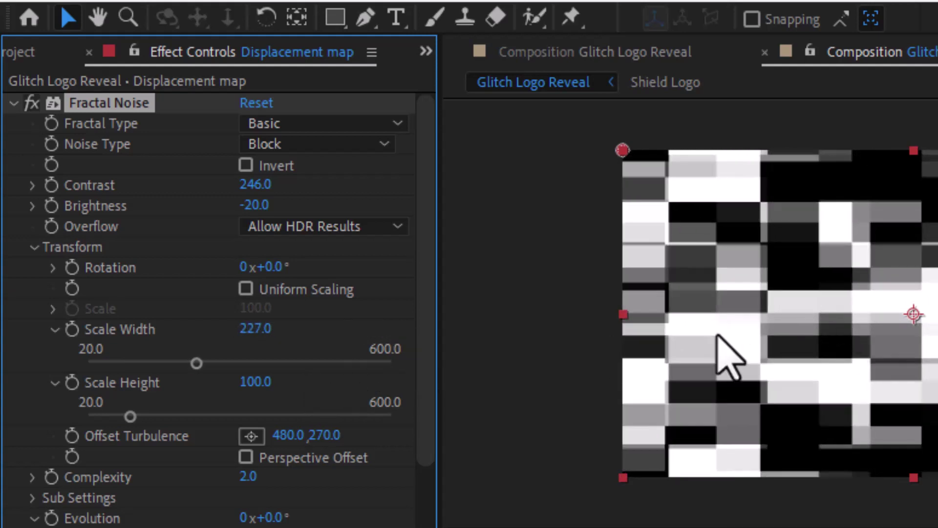
pyautogui.moveTo(253, 329); pyautogui.dragTo(305, 329)
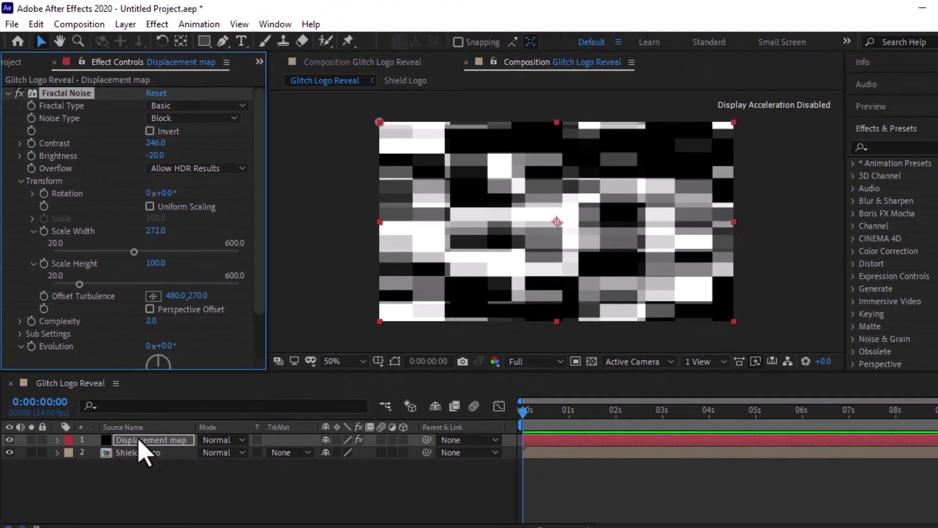
# Pre-compose the Displacement map solid, moving all attributes into the new comp
pyautogui.click(139, 439)
pyautogui.click(126, 26)
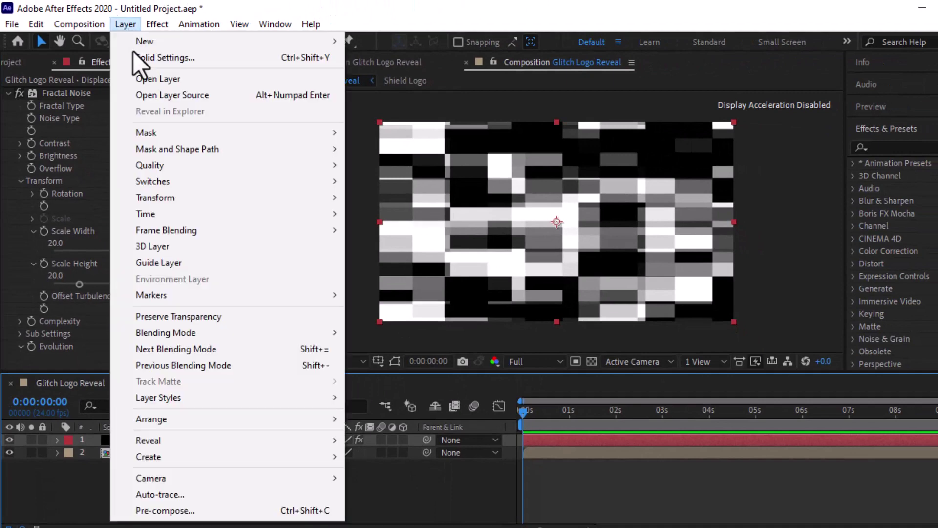
pyautogui.click(157, 511)
pyautogui.write('Displacement map')
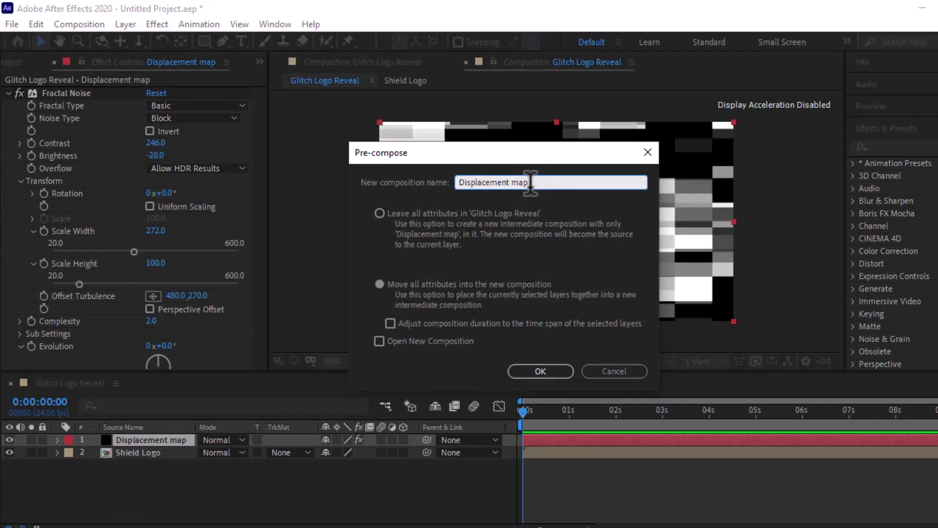
pyautogui.click(381, 283)
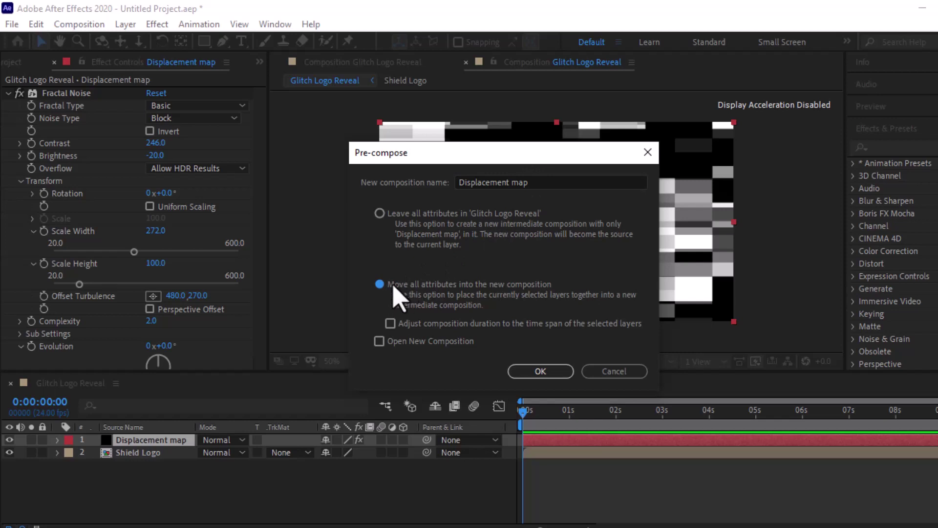
pyautogui.click(537, 371)
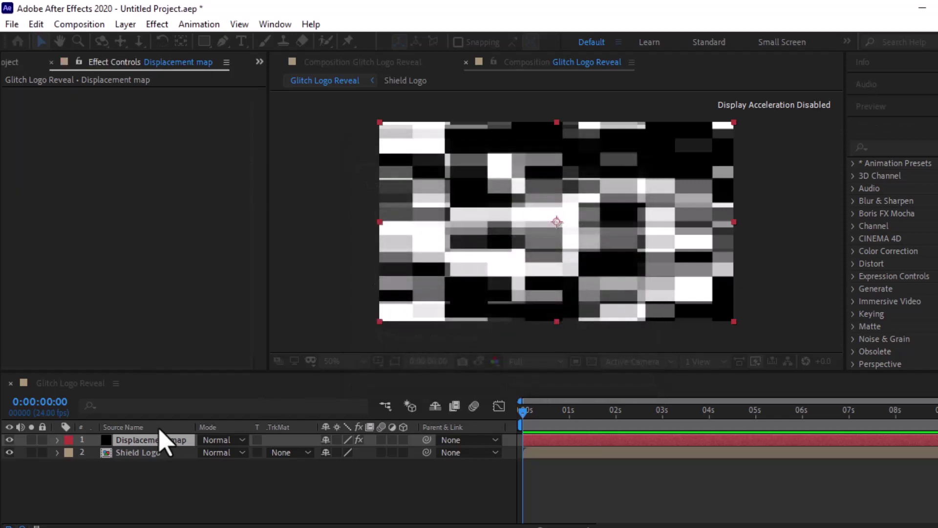
# Hide the Displacement map layer, move it below Shield Logo, and select Shield Logo
pyautogui.click(9, 440)
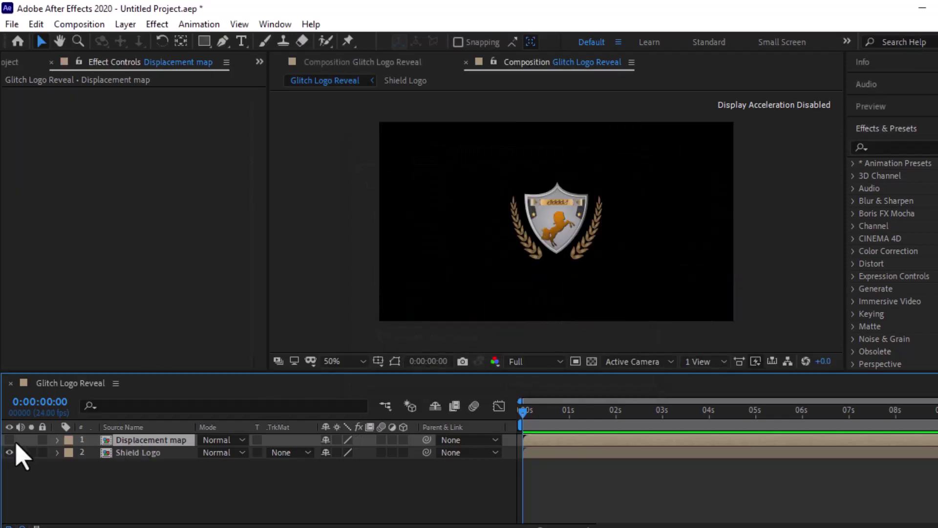
pyautogui.moveTo(130, 439); pyautogui.dragTo(129, 459)
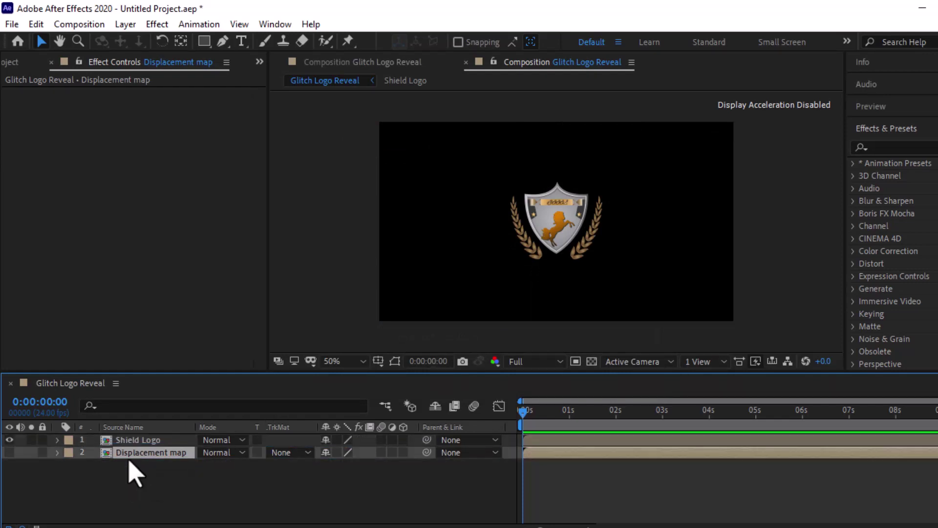
pyautogui.click(137, 442)
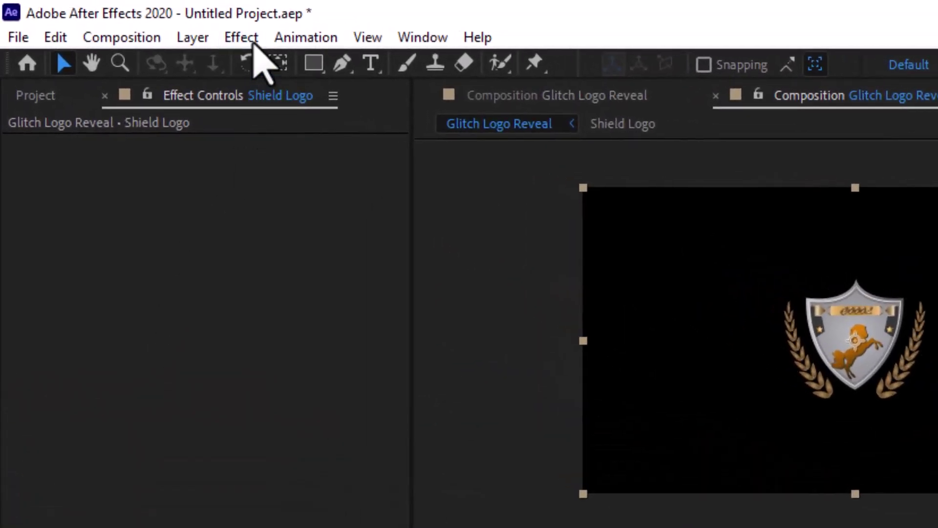
# Add Distort > Displacement Map to Shield Logo and view the comp at 100%
pyautogui.click(253, 43)
pyautogui.moveTo(273, 317)
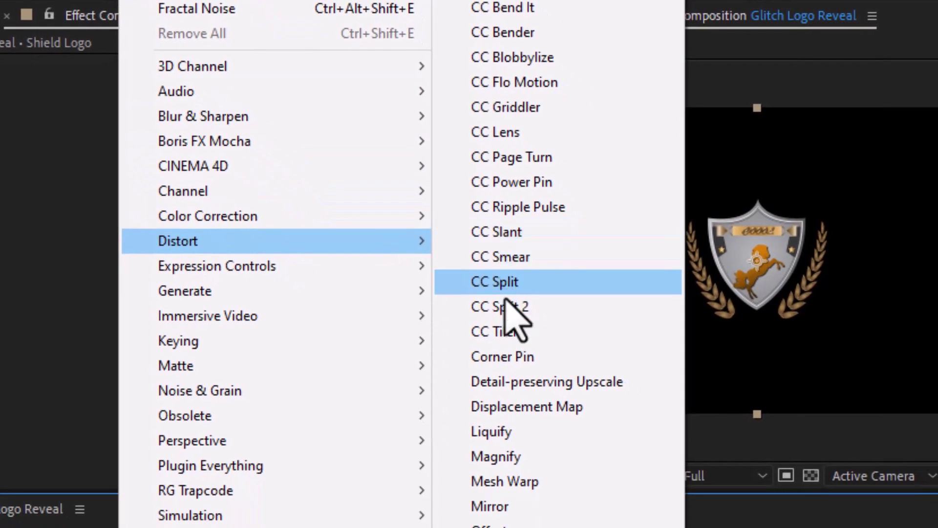
pyautogui.click(514, 408)
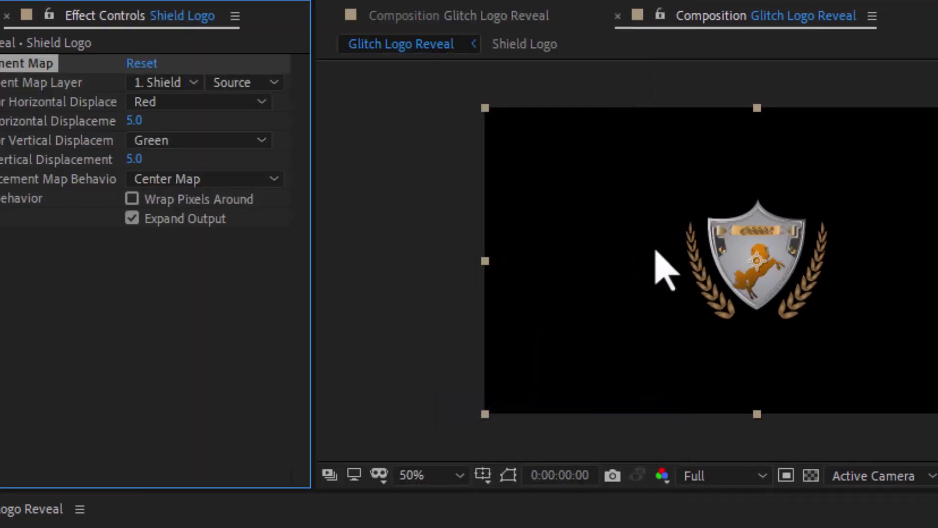
pyautogui.press('.')
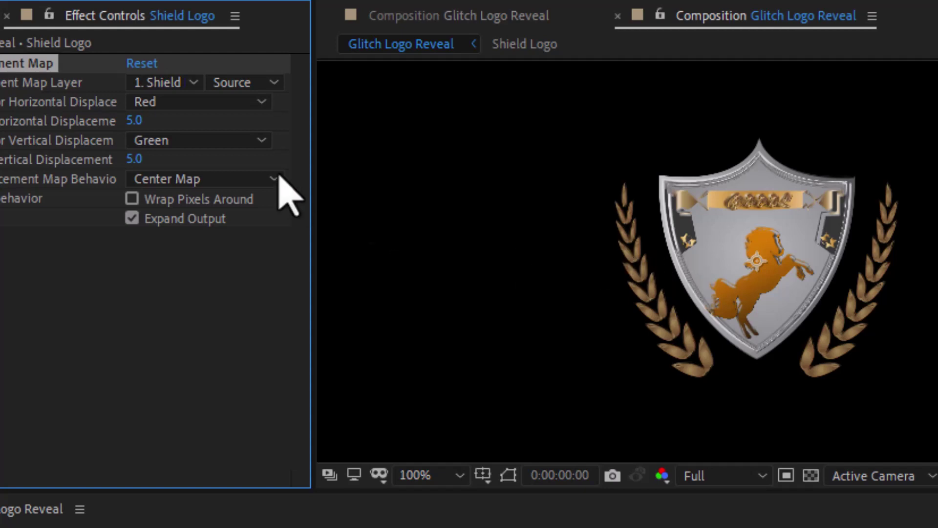
# Use '2. Displacement map' with Effects & Masks as the map; horizontal displacement 14, vertical 0
pyautogui.click(174, 82)
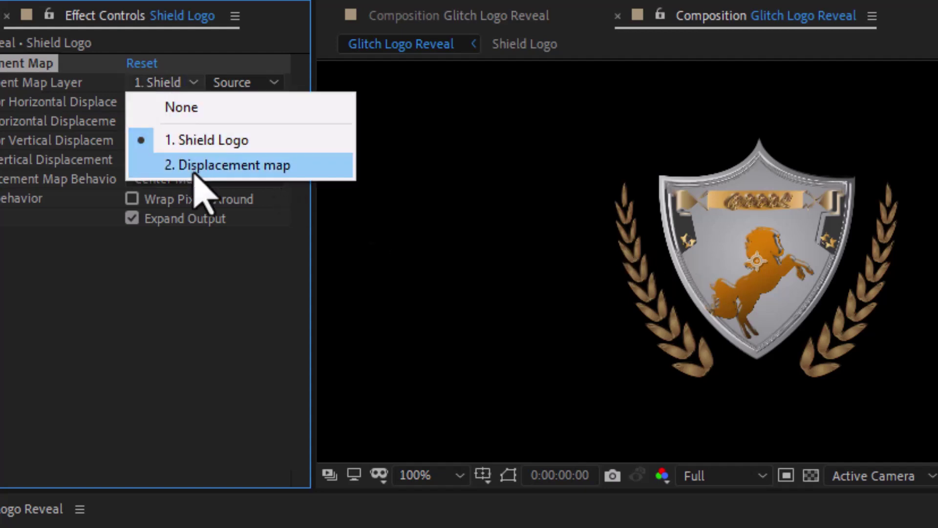
pyautogui.click(206, 166)
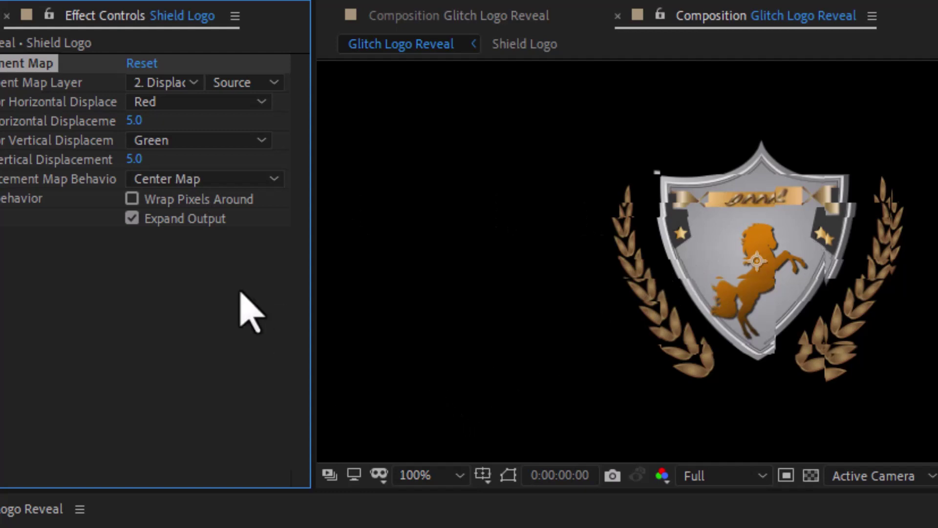
pyautogui.click(268, 84)
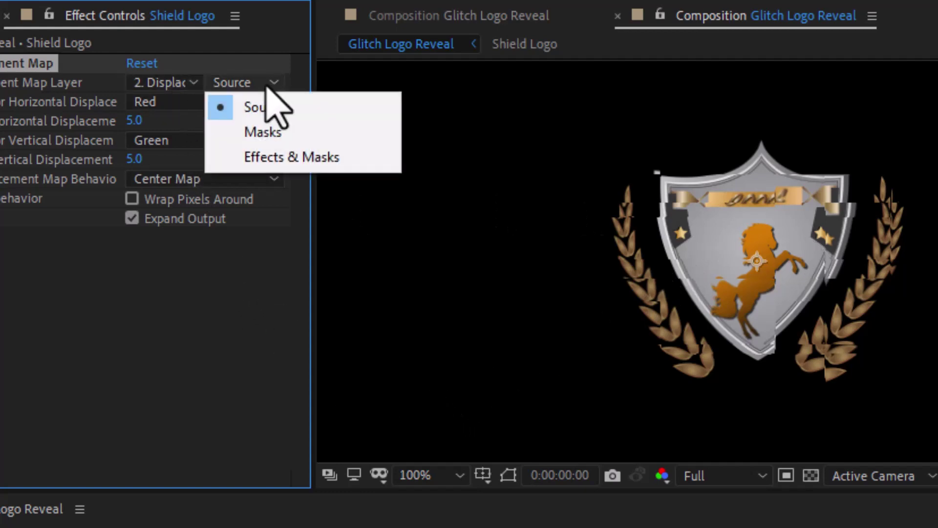
pyautogui.click(269, 162)
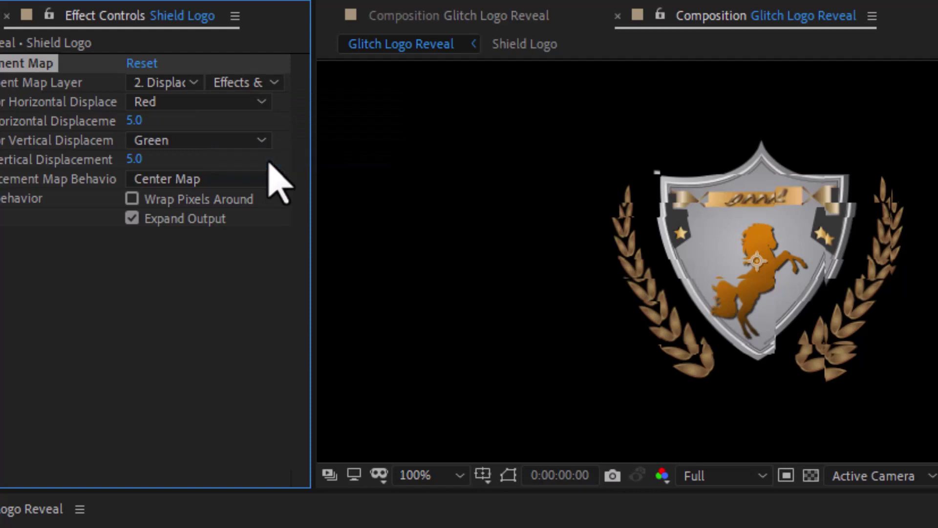
pyautogui.click(134, 159)
pyautogui.write('0')
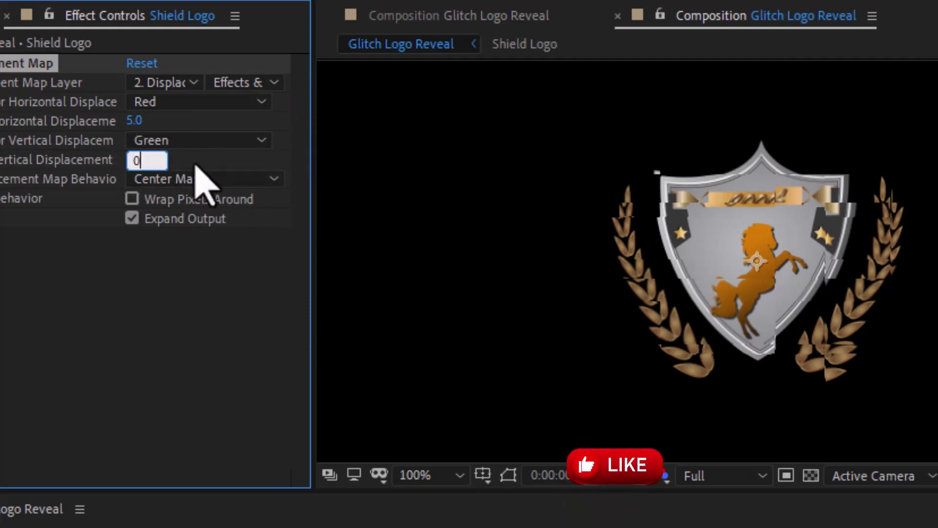
pyautogui.moveTo(135, 120)
pyautogui.mouseDown()
pyautogui.moveTo(284, 123)
pyautogui.moveTo(146, 119)
pyautogui.mouseUp()
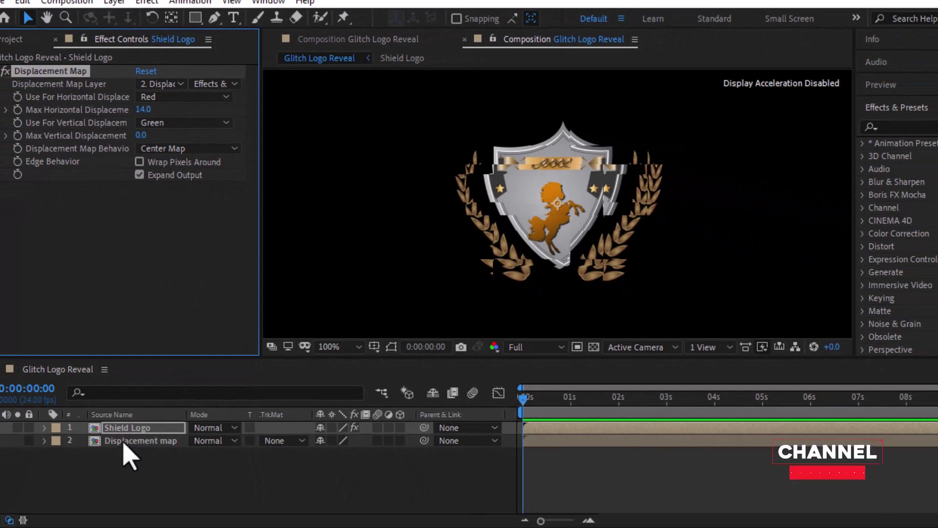
pyautogui.click(123, 441)
# Inside the Displacement map precomp, duplicate Fractal Noise and set the copy to Contrast 211, Brightness -41
pyautogui.doubleClick(124, 441)
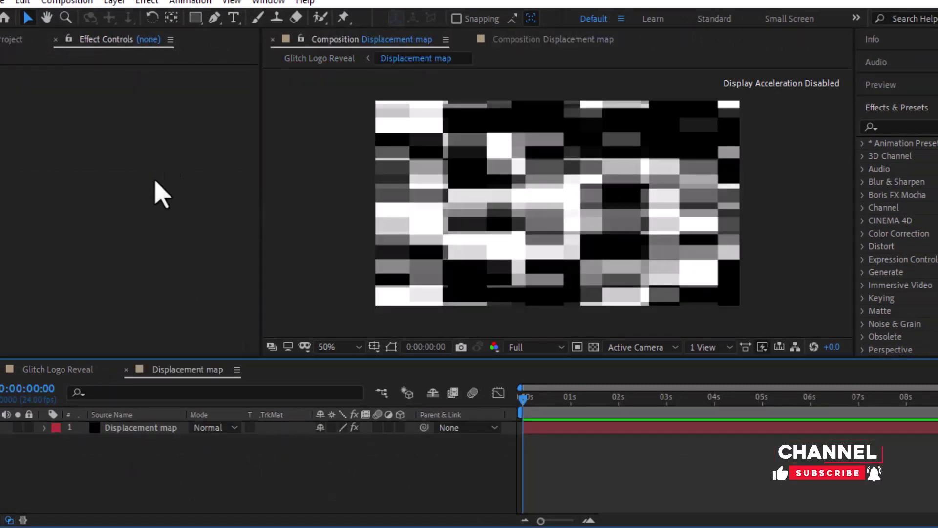
pyautogui.click(136, 429)
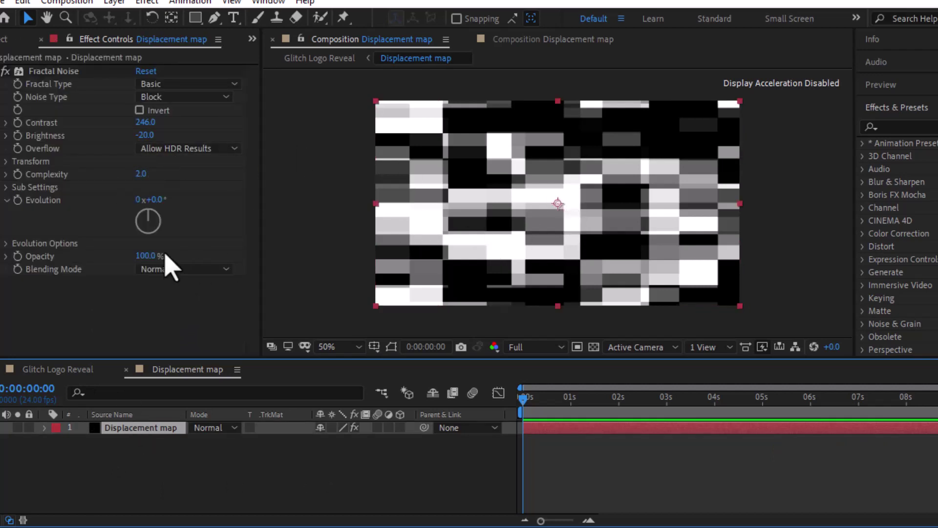
pyautogui.click(49, 71)
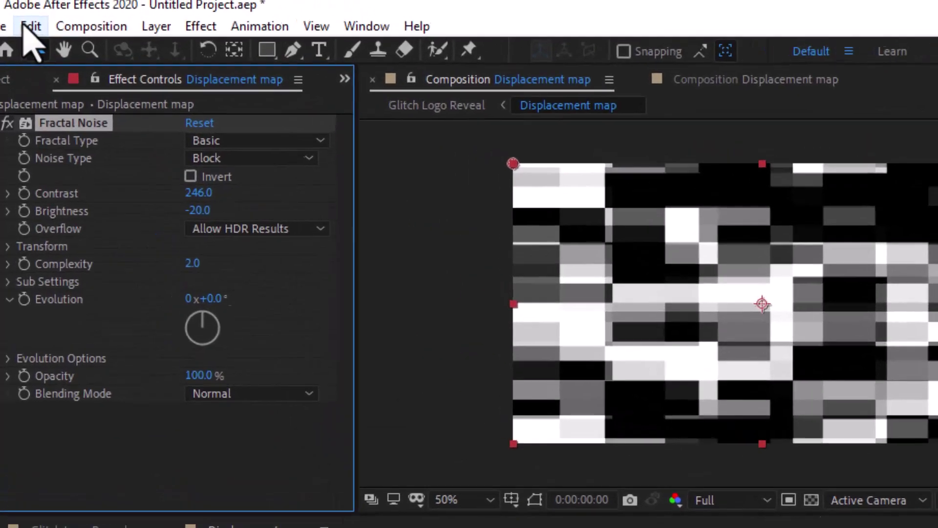
pyautogui.click(27, 26)
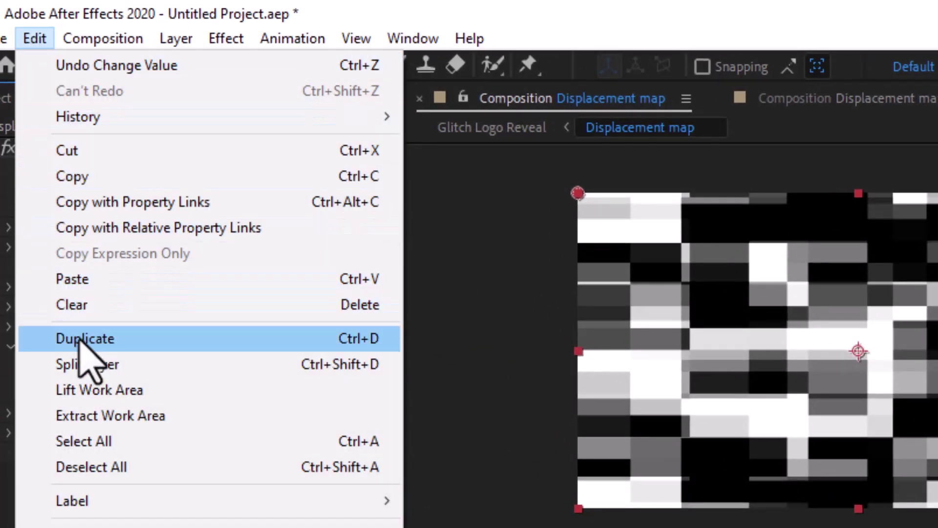
pyautogui.click(78, 342)
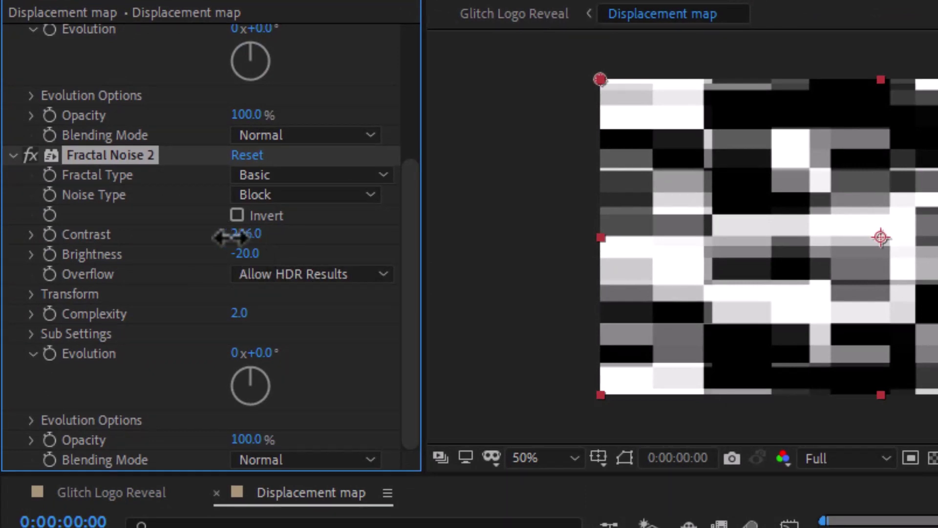
pyautogui.moveTo(213, 237)
pyautogui.mouseDown()
pyautogui.moveTo(198, 237)
pyautogui.moveTo(214, 260)
pyautogui.mouseUp()
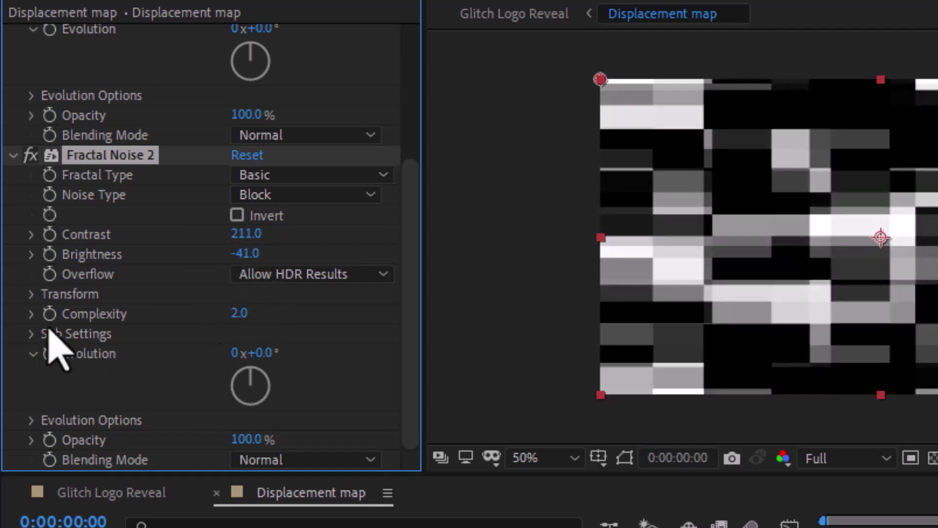
# Stretch Fractal Noise 2 into thin streaks with Scale Width 137 and Scale Height 18.6
pyautogui.click(31, 294)
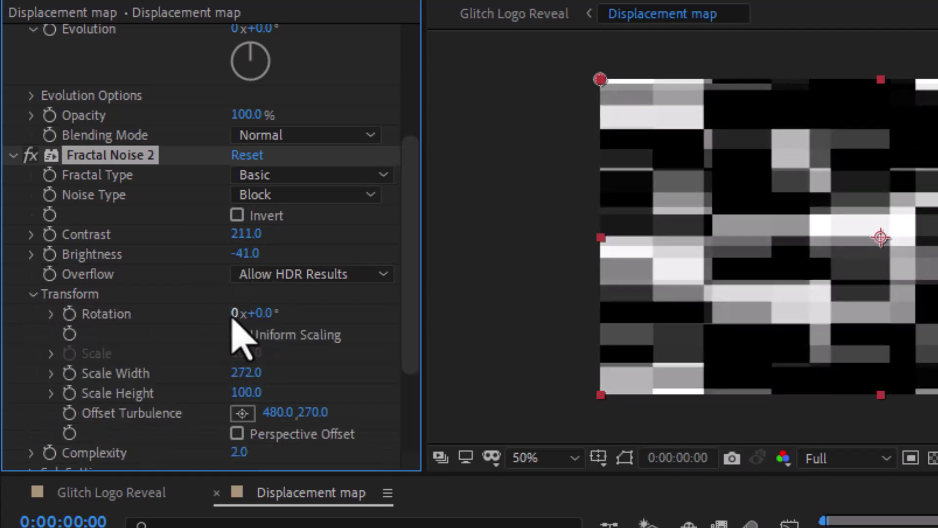
pyautogui.moveTo(246, 382); pyautogui.dragTo(192, 374)
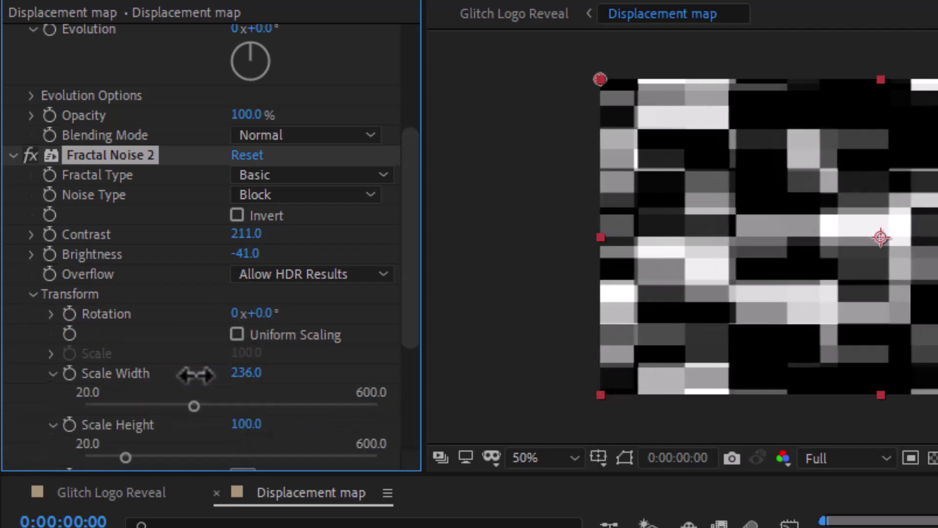
pyautogui.moveTo(124, 456); pyautogui.dragTo(94, 458)
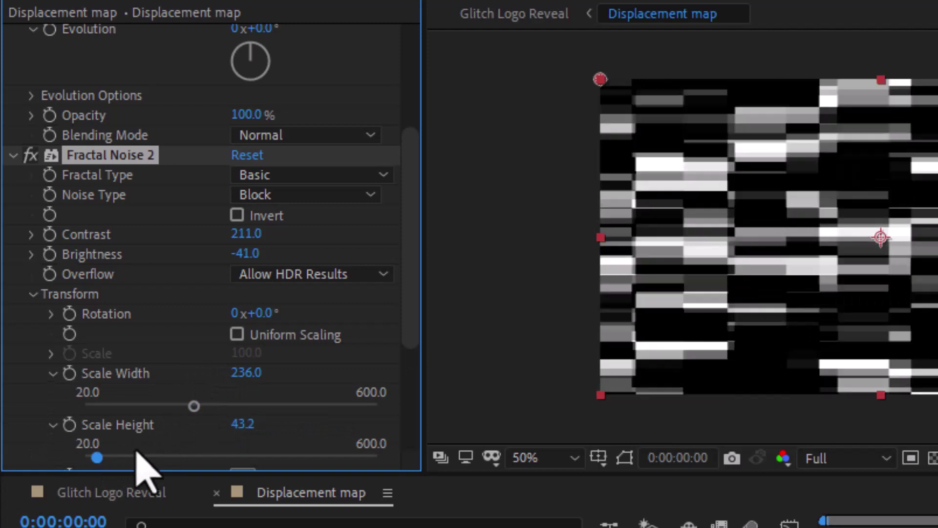
pyautogui.moveTo(232, 424); pyautogui.dragTo(210, 425)
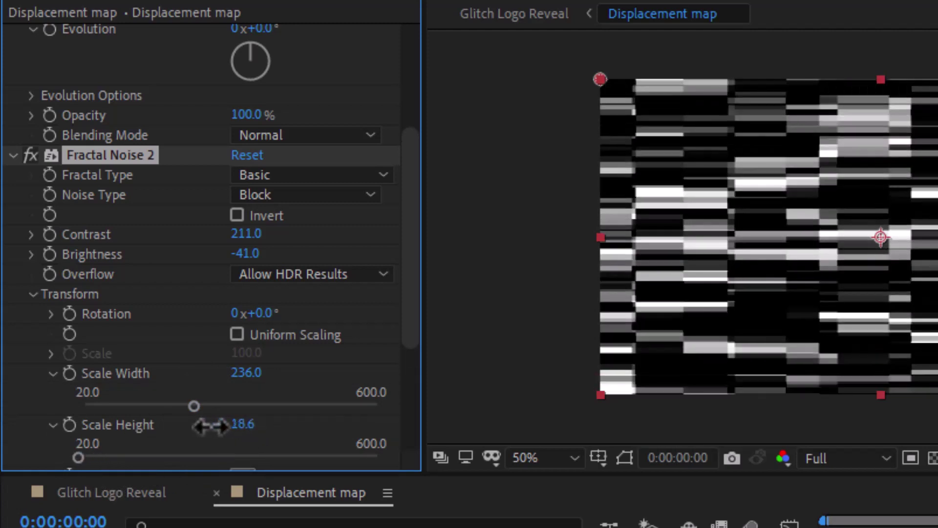
pyautogui.moveTo(243, 373); pyautogui.dragTo(115, 372)
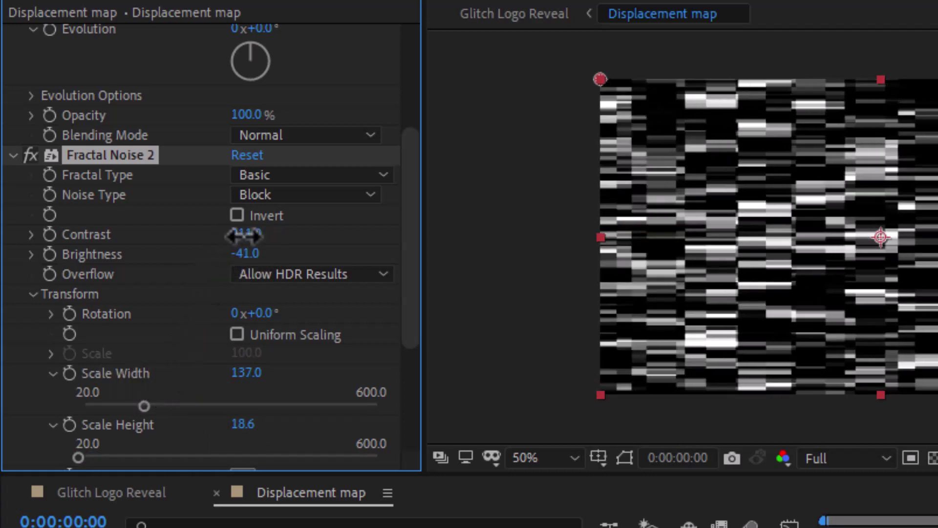
# Set Fractal Noise 2's Overflow to Clip and Blending Mode to Screen, then return to Glitch Logo Reveal
pyautogui.click(244, 235)
pyautogui.click(340, 274)
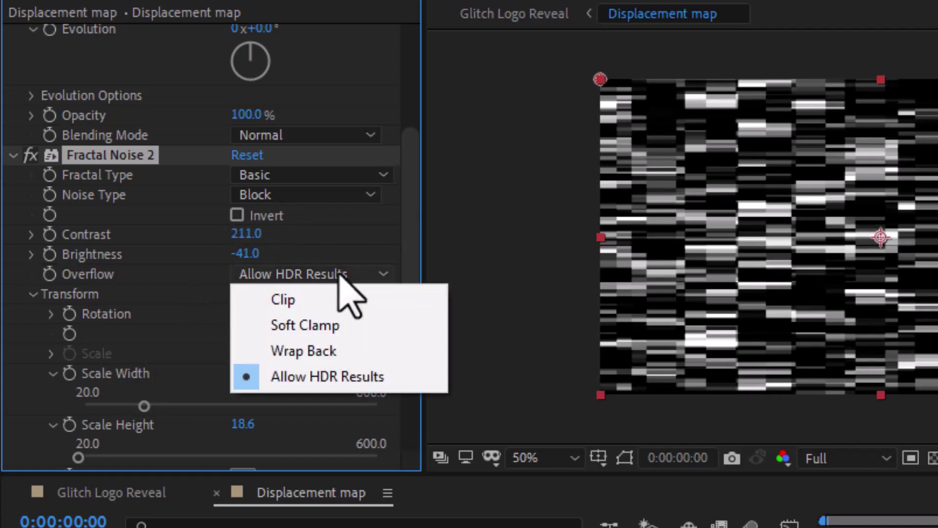
pyautogui.click(291, 300)
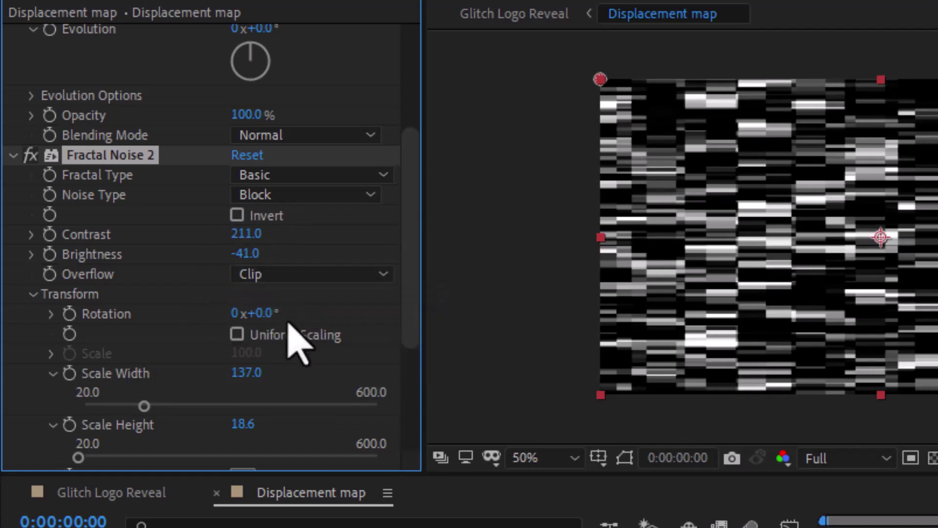
pyautogui.scroll(-5, 288, 323)
pyautogui.click(293, 460)
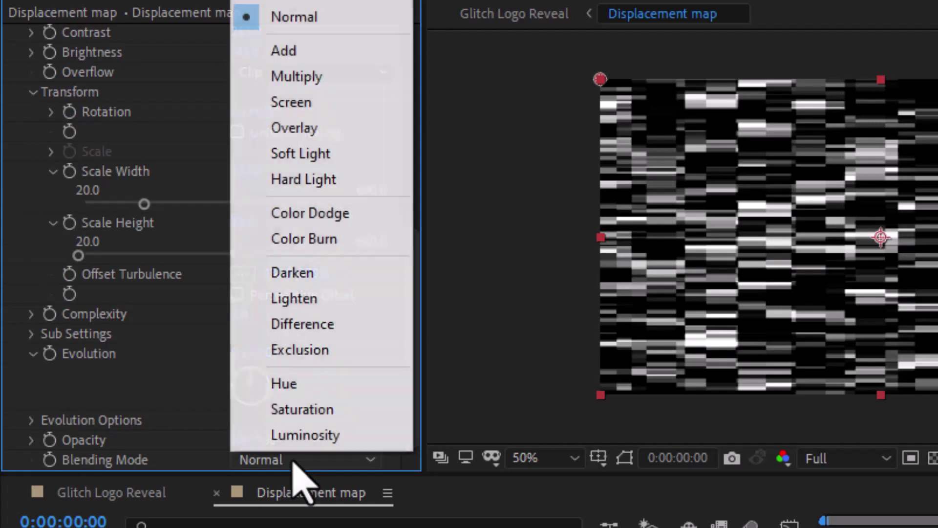
pyautogui.click(308, 102)
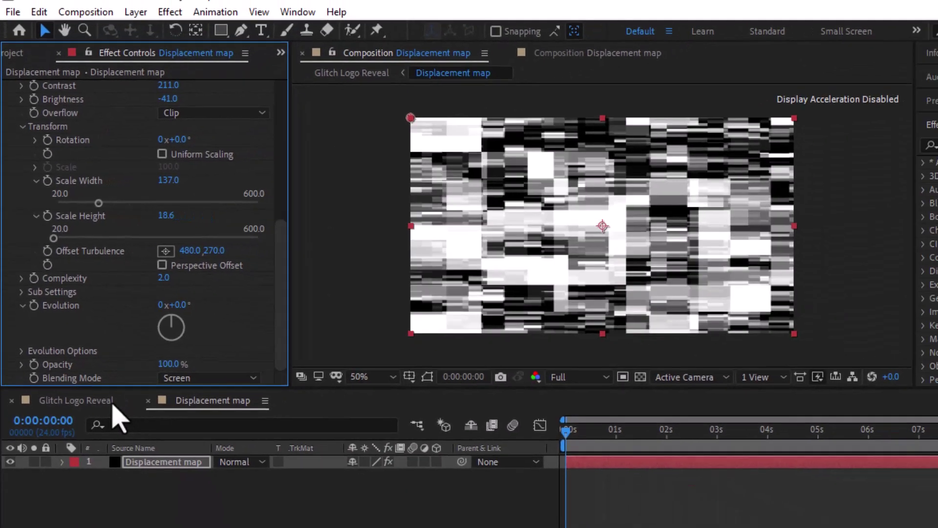
pyautogui.click(93, 394)
# View at 100% and collapse both Fractal Noise effects in the Displacement map comp, then return
pyautogui.press('/')
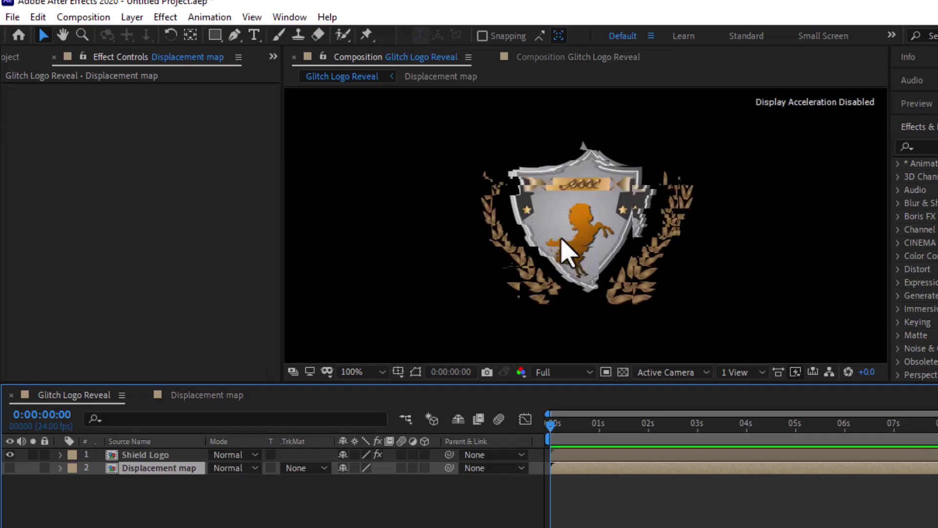
pyautogui.click(179, 396)
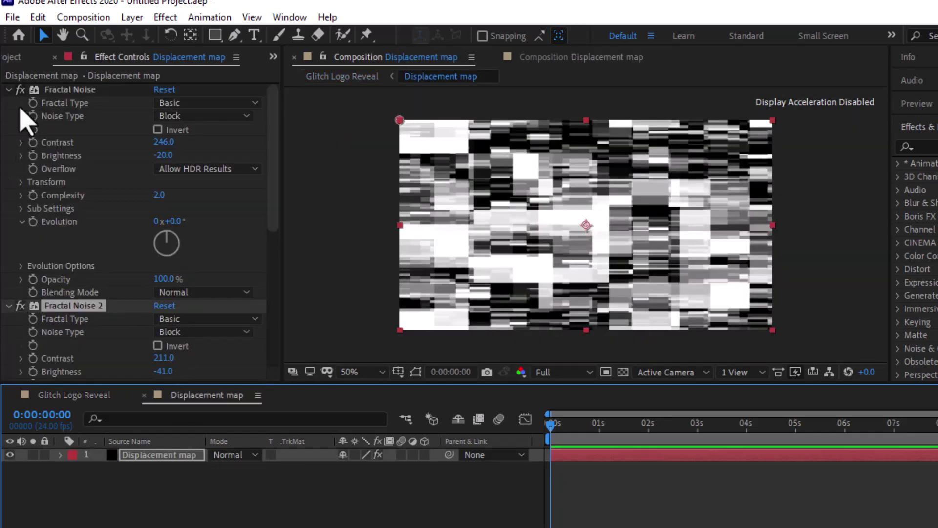
pyautogui.click(8, 90)
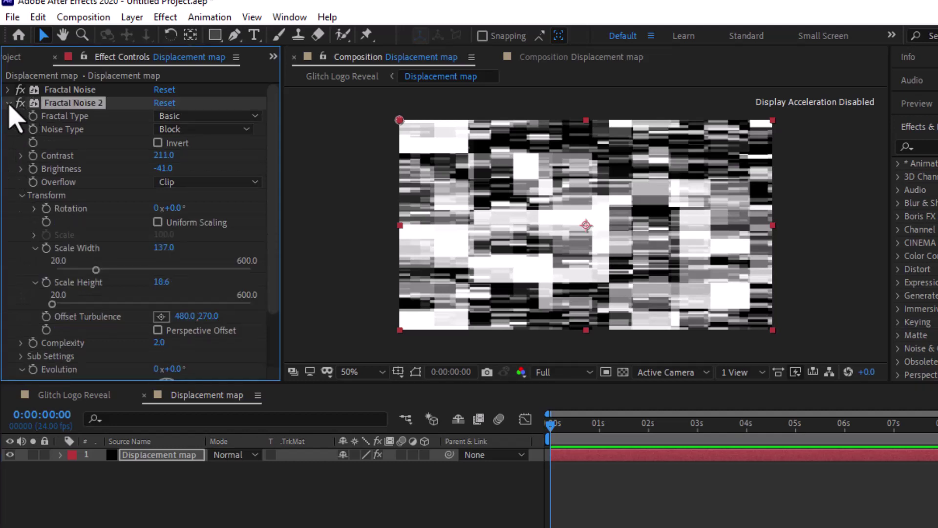
pyautogui.click(9, 103)
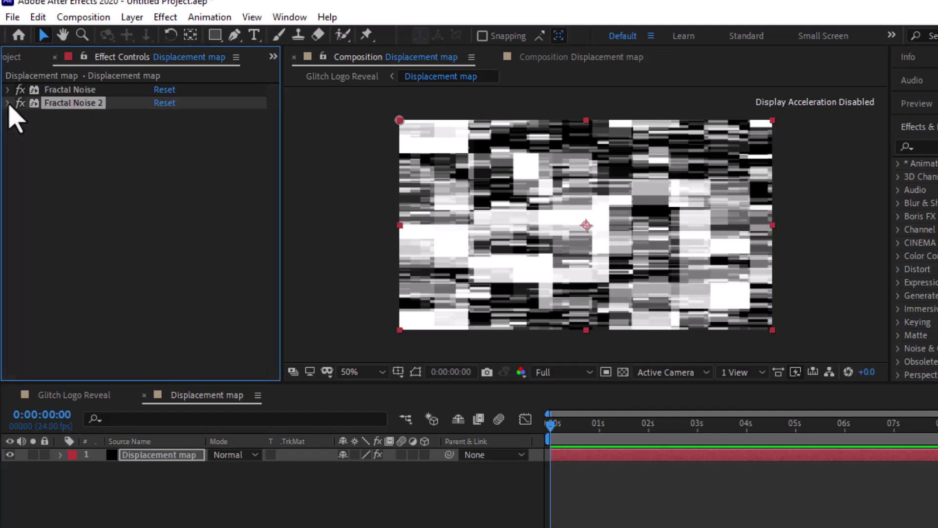
pyautogui.click(68, 395)
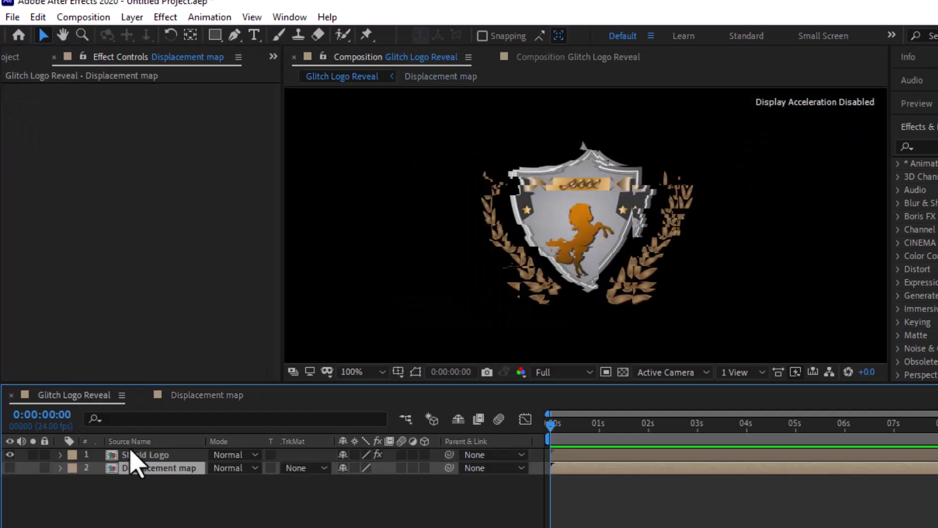
# Duplicate Shield Logo's Displacement Map effect three times with Ctrl+D, making four identical copies
pyautogui.click(134, 457)
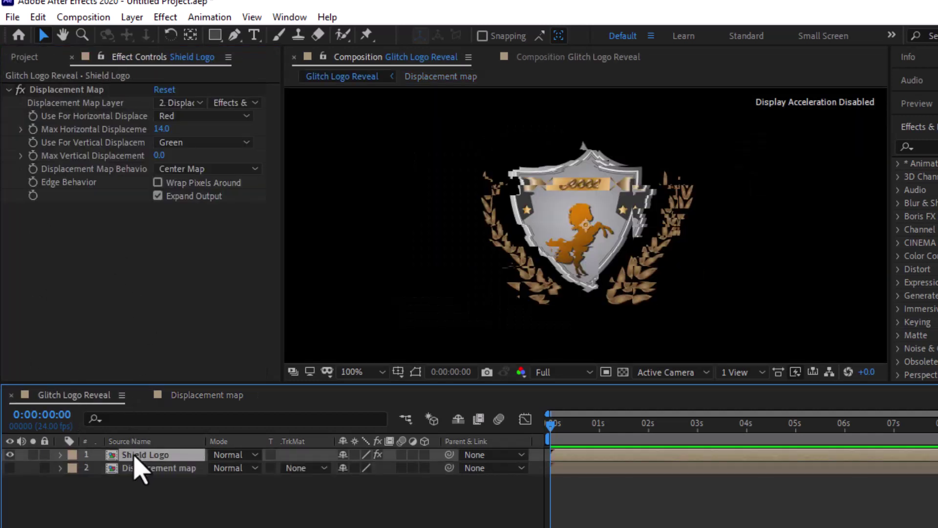
pyautogui.click(47, 90)
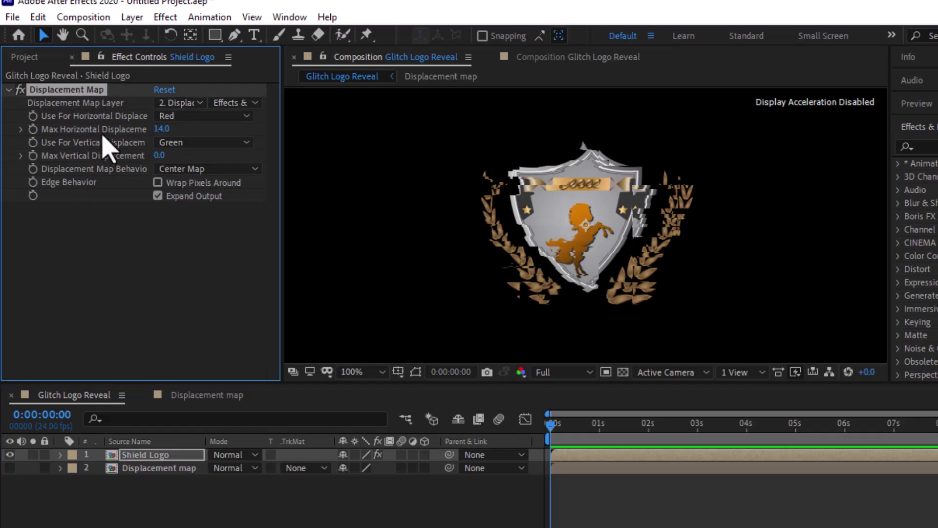
pyautogui.hotkey('ctrl', 'd')
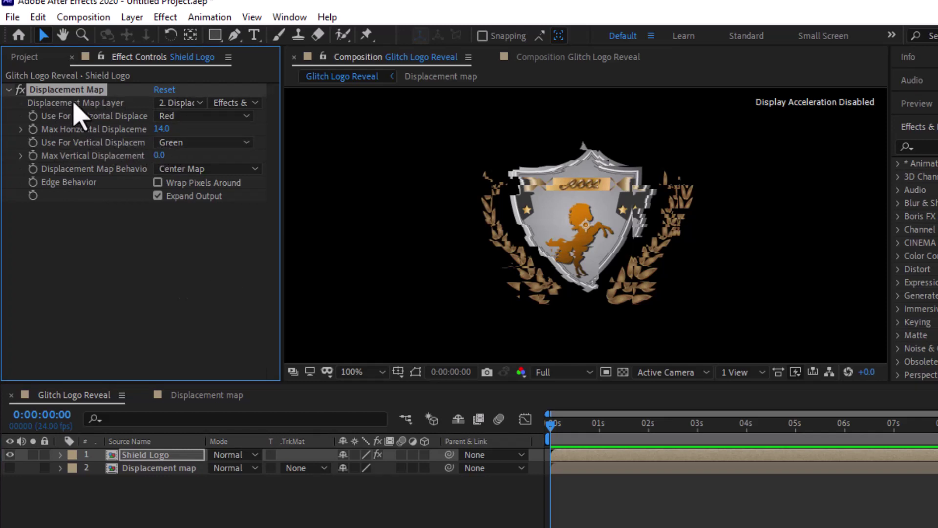
pyautogui.hotkey('ctrl', 'd')
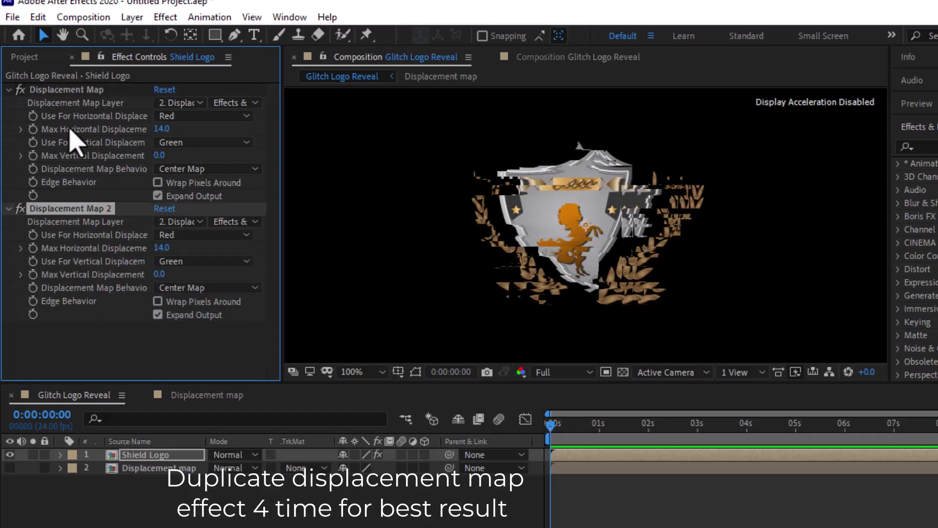
pyautogui.hotkey('ctrl', 'd')
pyautogui.hotkey('ctrl', 'd')
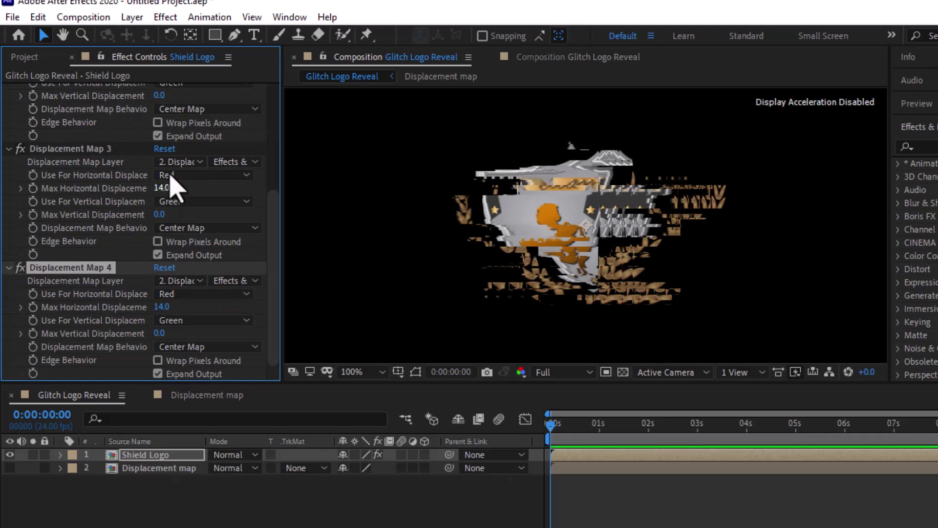
pyautogui.scroll(2, 171, 185)
pyautogui.scroll(1, 171, 184)
pyautogui.scroll(3, 171, 181)
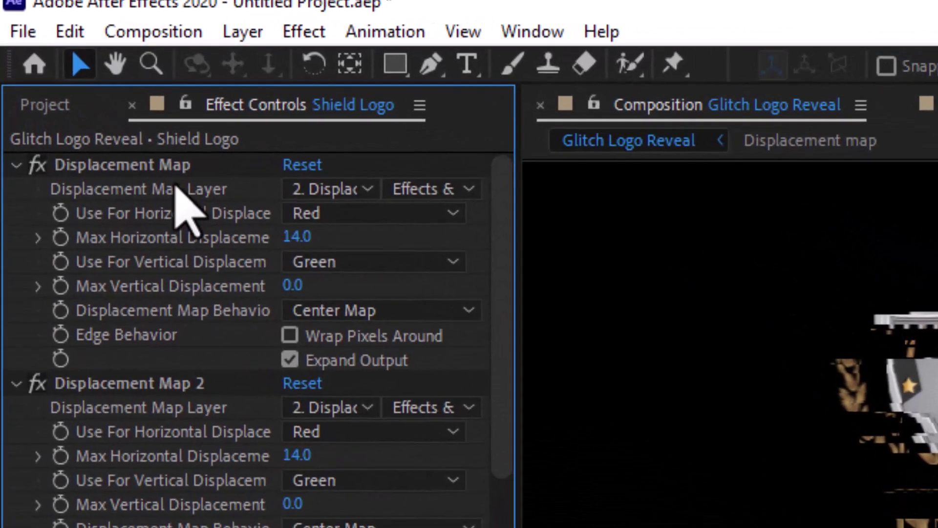
# Enter Max Horizontal Displacement 30 on the first Displacement Map and -30 on the following copies
pyautogui.click(90, 92)
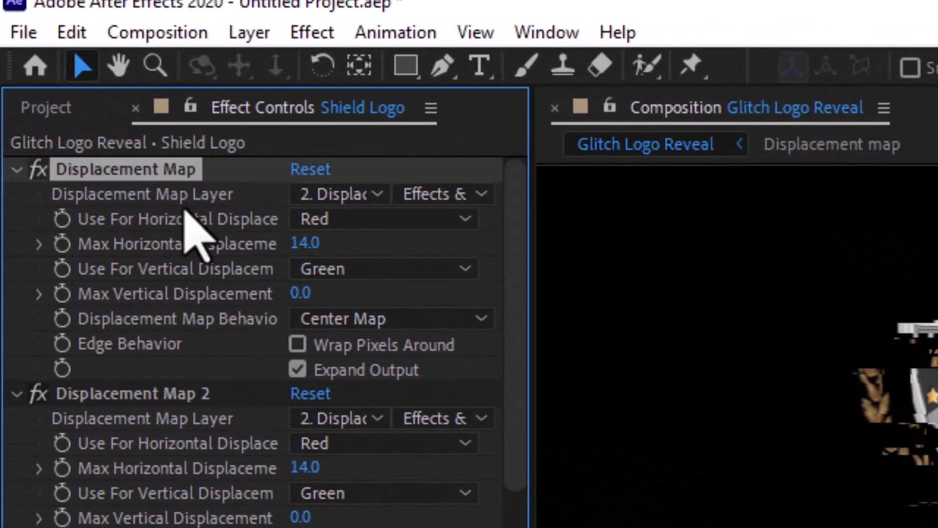
pyautogui.click(308, 243)
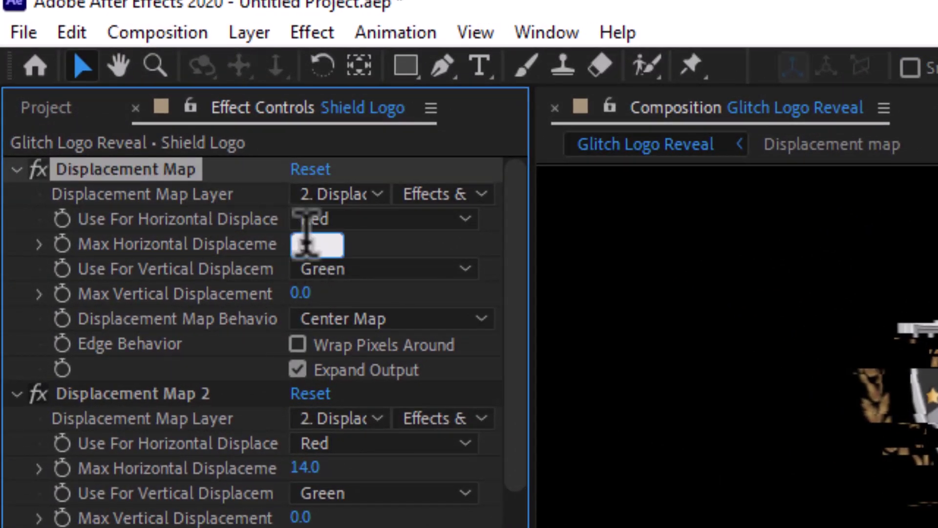
pyautogui.write('30')
pyautogui.click(305, 468)
pyautogui.write('-3')
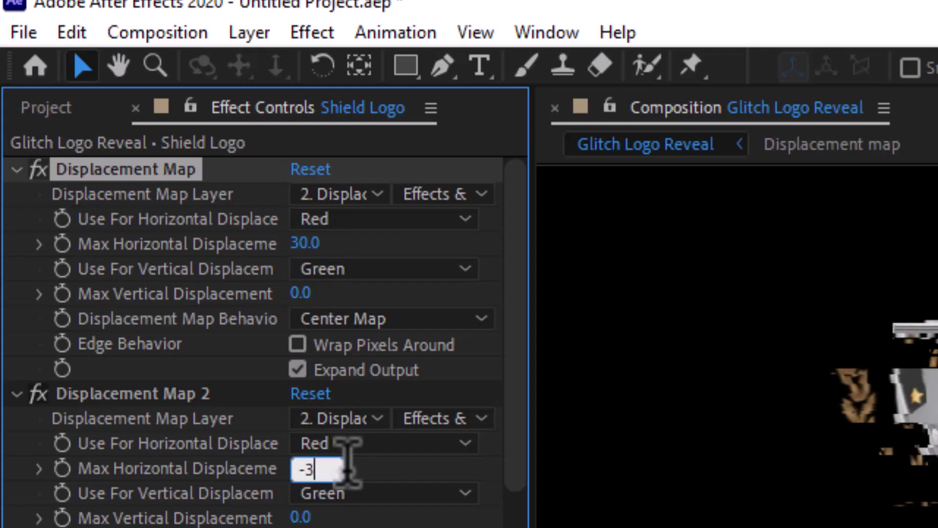
pyautogui.write('0')
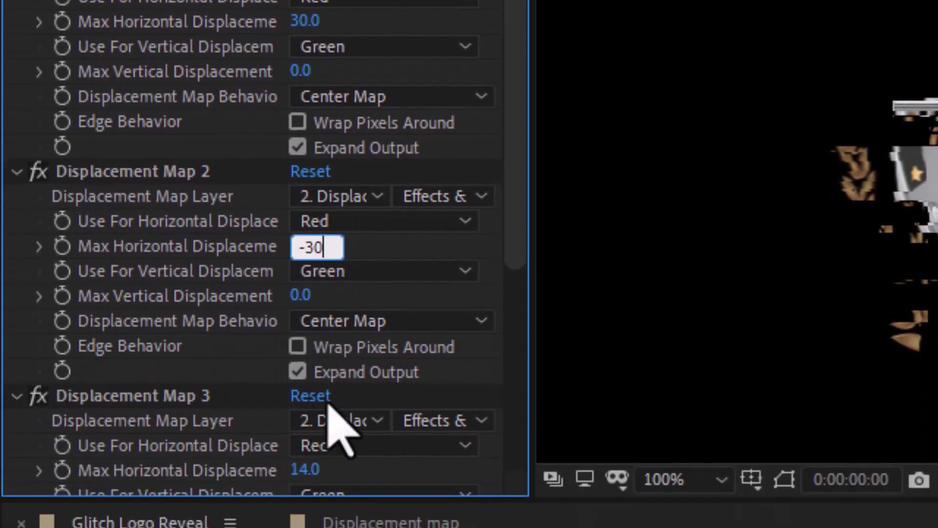
pyautogui.click(307, 470)
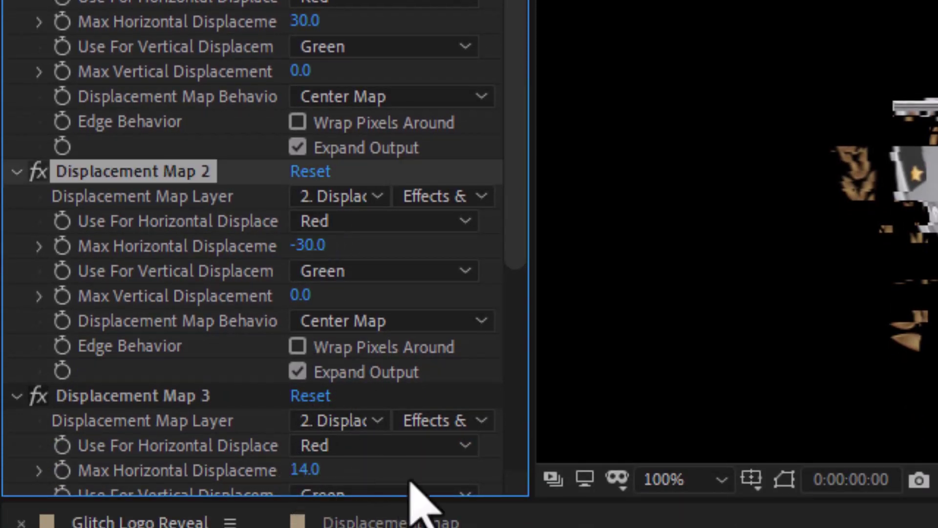
pyautogui.write('-')
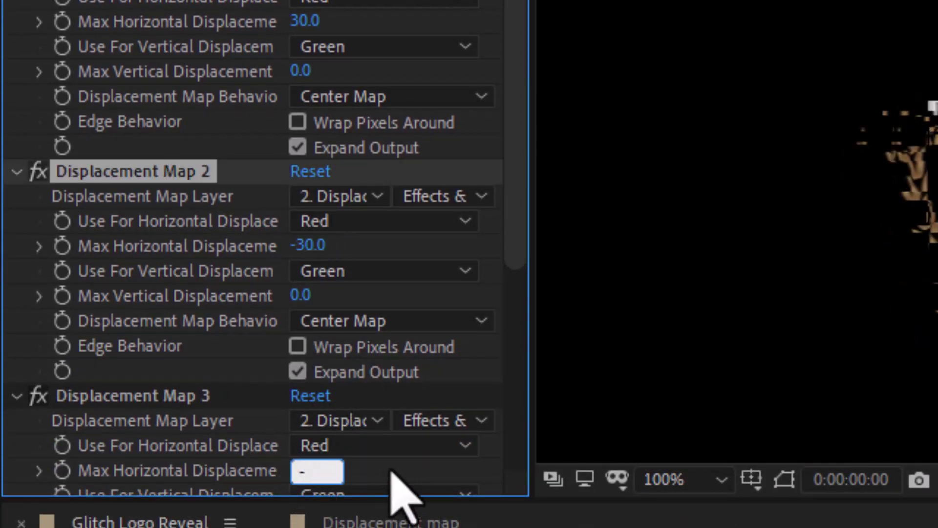
pyautogui.write('30')
pyautogui.press('Return')
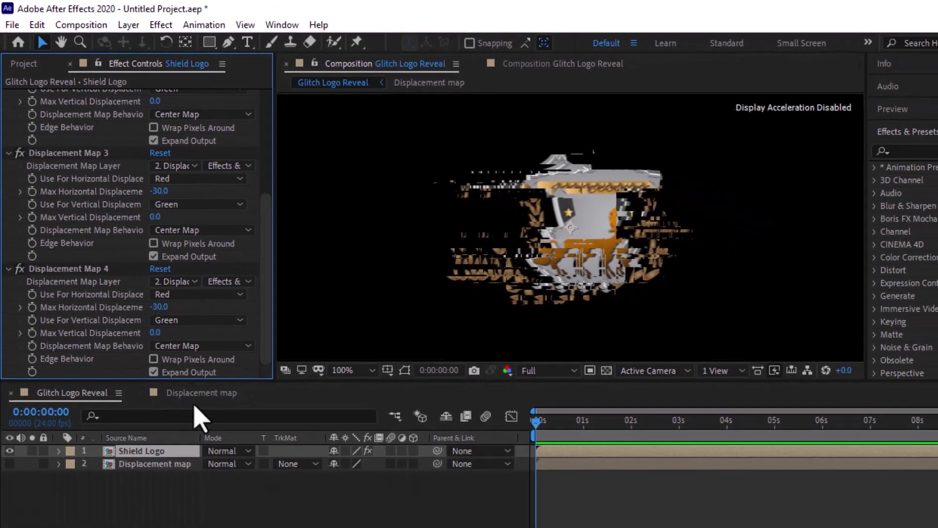
# In the Displacement map comp, keyframe Fractal Noise Brightness at 0s, then lower it to -285 at 2s
pyautogui.click(198, 384)
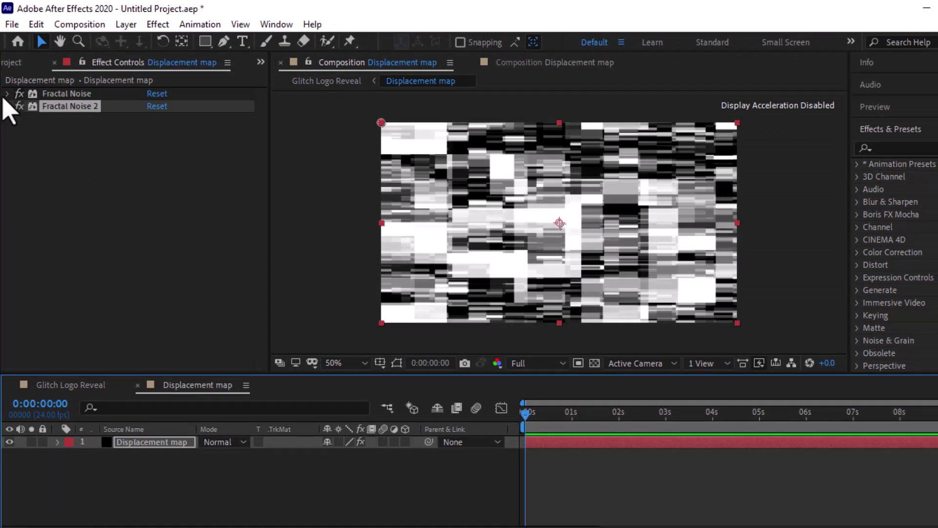
pyautogui.click(7, 93)
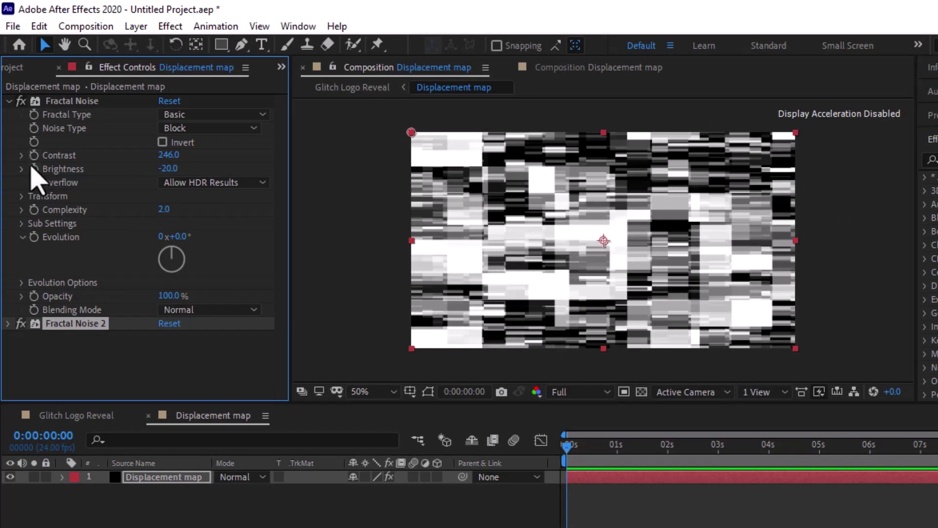
pyautogui.click(33, 169)
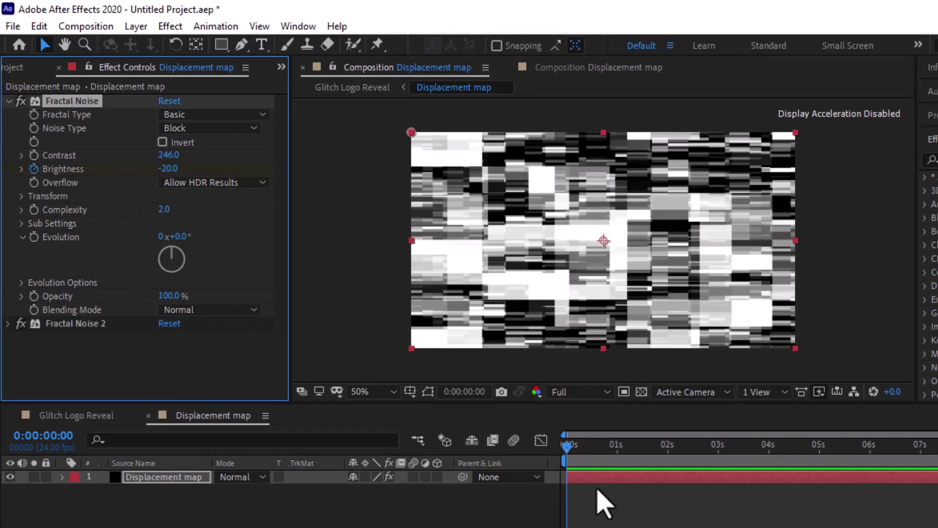
pyautogui.moveTo(598, 447)
pyautogui.mouseDown()
pyautogui.moveTo(653, 448)
pyautogui.moveTo(671, 460)
pyautogui.mouseUp()
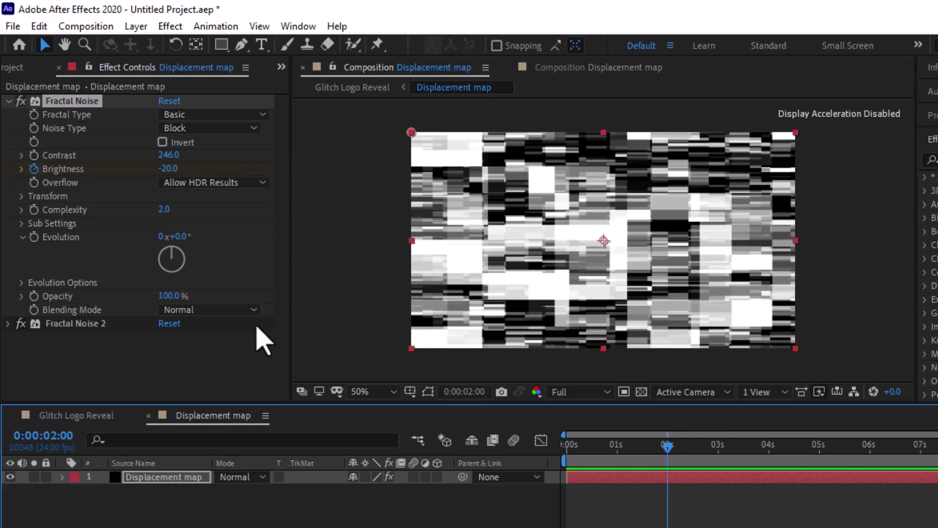
pyautogui.moveTo(164, 168); pyautogui.dragTo(63, 164)
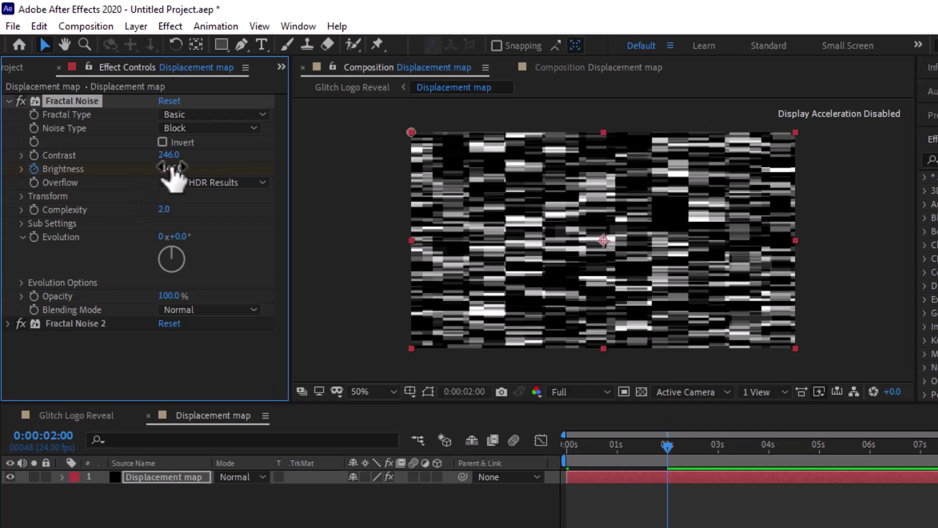
pyautogui.moveTo(152, 170); pyautogui.dragTo(128, 172)
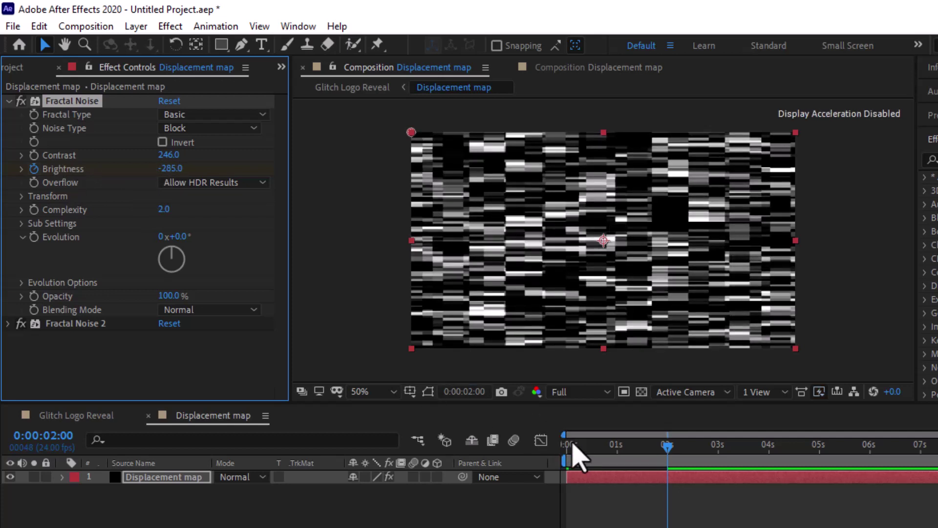
# At 0 seconds, lower the Fractal Noise Brightness keyframe to -404
pyautogui.click(566, 444)
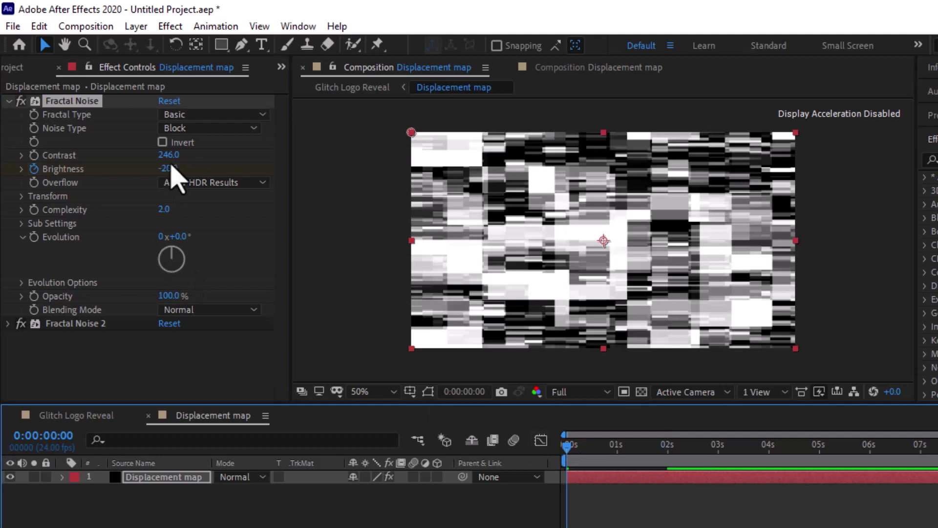
pyautogui.moveTo(168, 168)
pyautogui.mouseDown()
pyautogui.moveTo(301, 169)
pyautogui.moveTo(6, 172)
pyautogui.mouseUp()
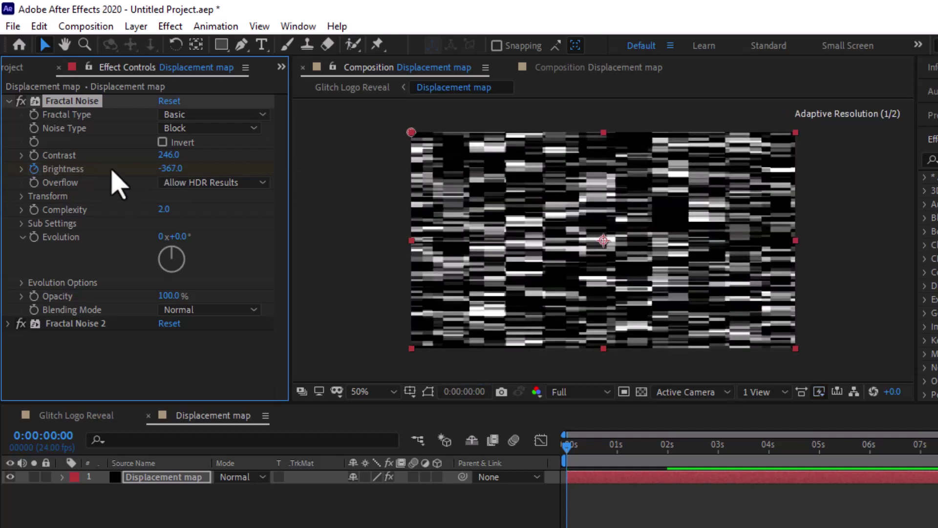
pyautogui.moveTo(170, 168); pyautogui.dragTo(146, 168)
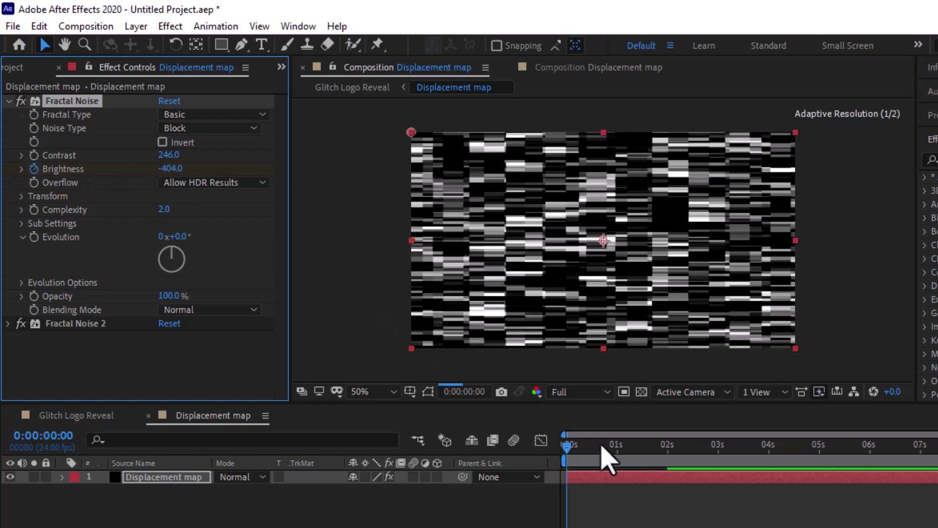
# Raise Brightness to 312 at the 2-second keyframe, then go back to Glitch Logo Reveal
pyautogui.click(153, 477)
pyautogui.press('u')
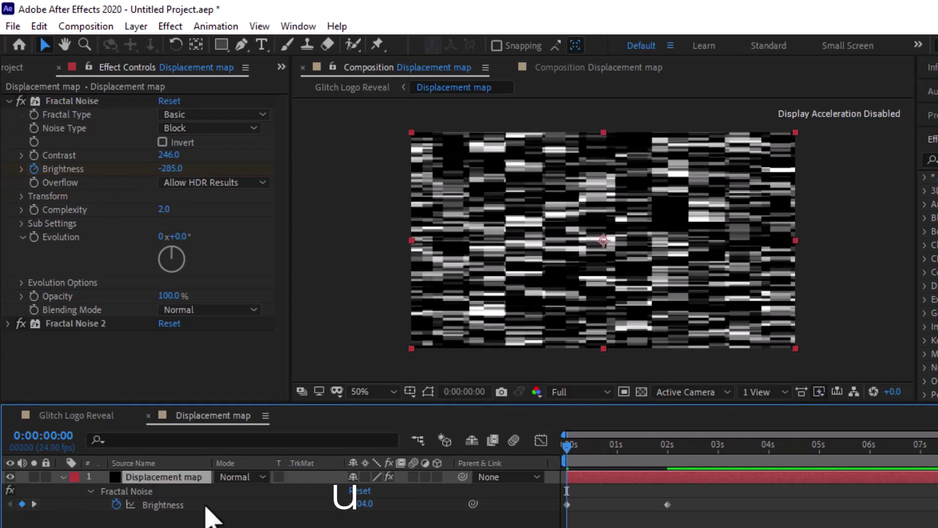
pyautogui.press('k')
pyautogui.moveTo(170, 168); pyautogui.dragTo(588, 165)
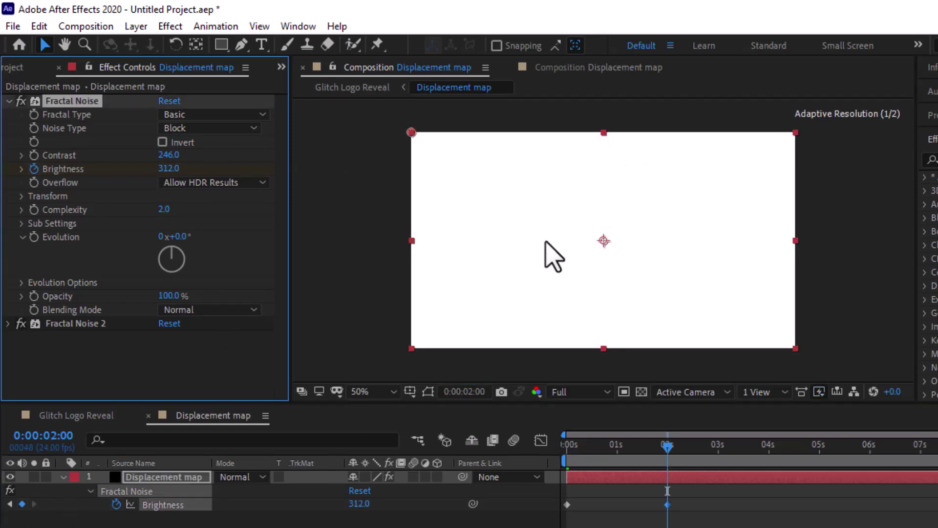
pyautogui.click(104, 414)
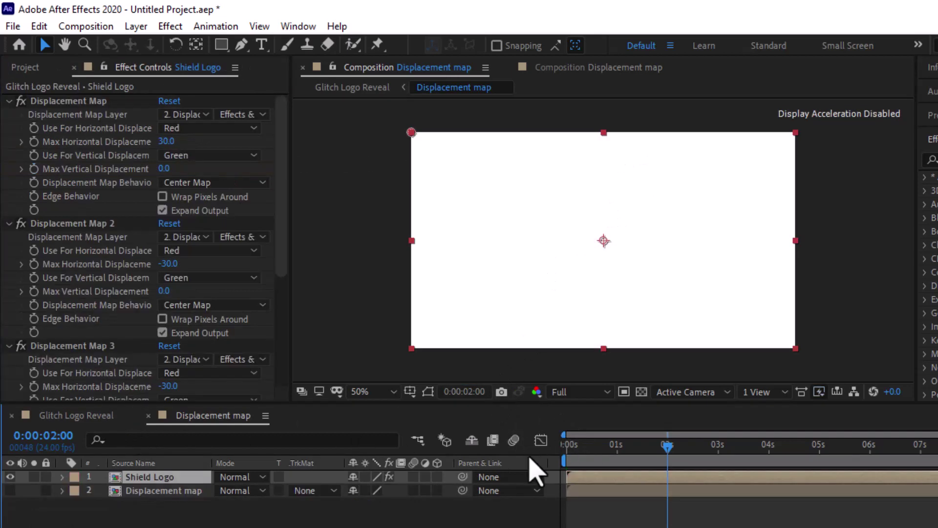
pyautogui.press('Home')
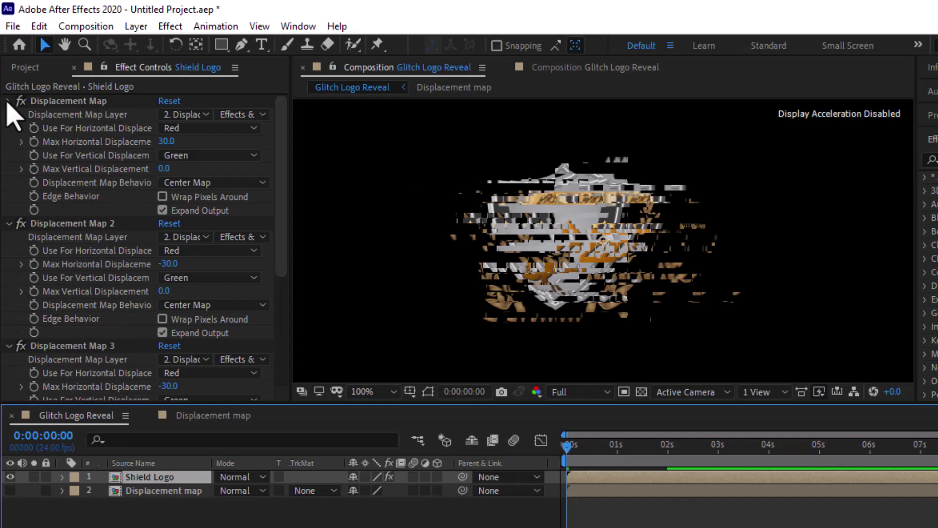
# Collapse all four Displacement Map effects on Shield Logo in Effect Controls
pyautogui.click(8, 101)
pyautogui.click(8, 115)
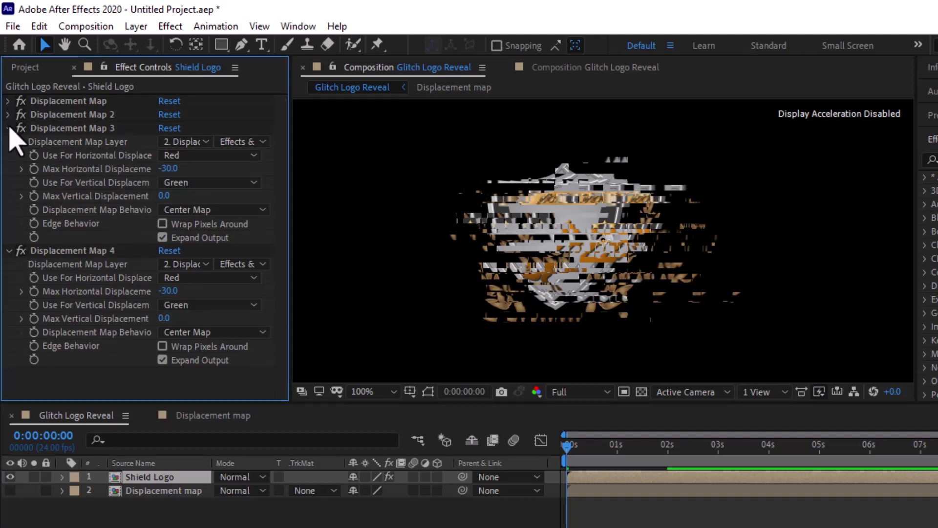
pyautogui.click(9, 129)
pyautogui.click(8, 128)
pyautogui.click(9, 128)
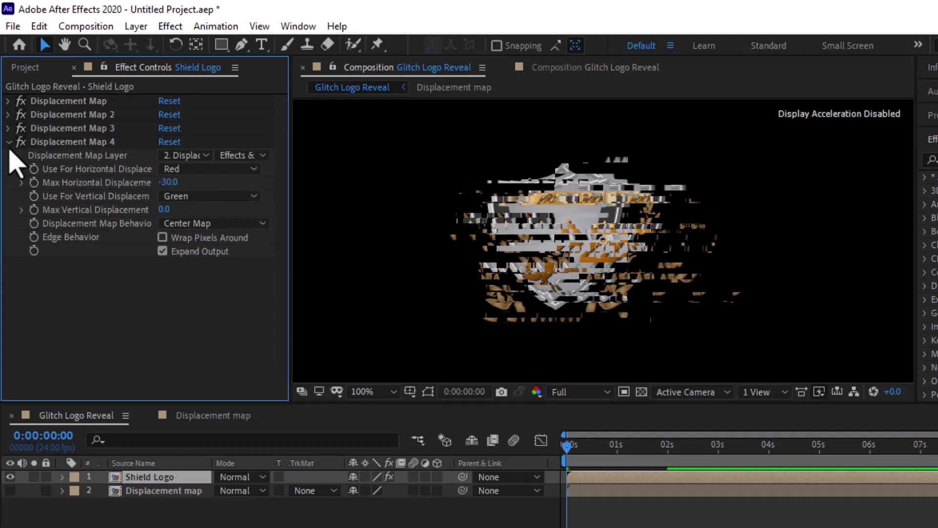
pyautogui.click(9, 141)
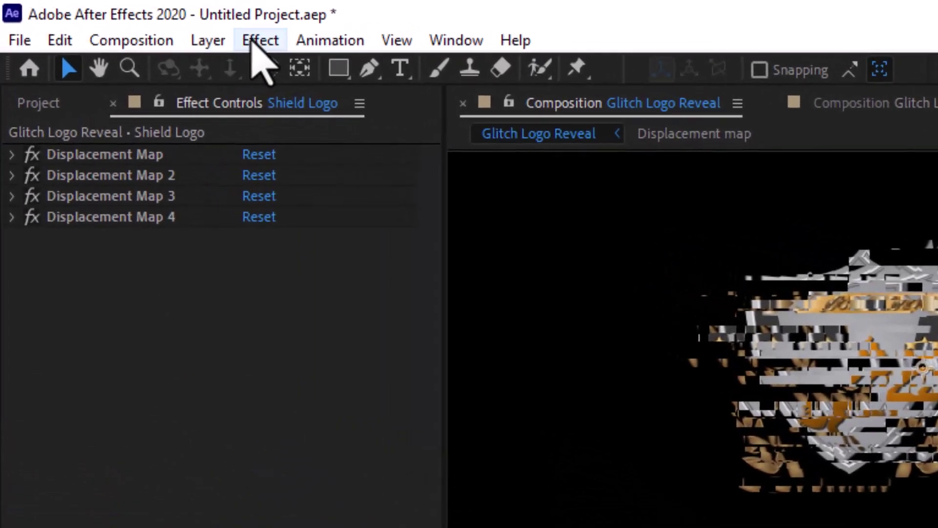
# Add Set Matte using '2. Displacement map' as its matte layer and move it to the top
pyautogui.click(252, 41)
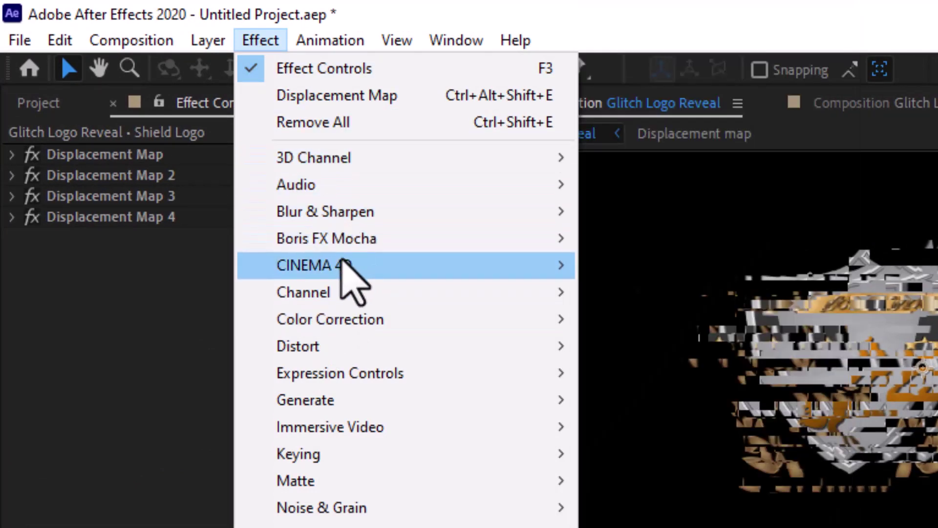
pyautogui.moveTo(366, 292)
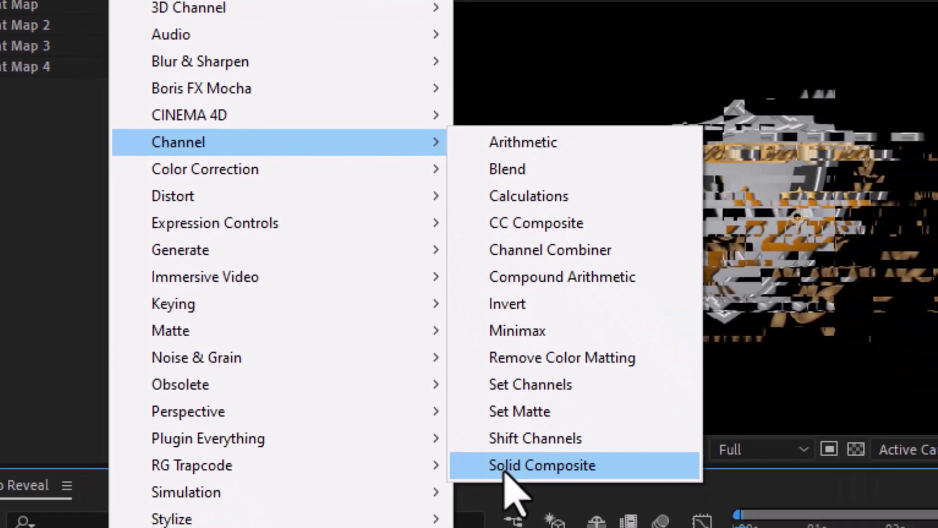
pyautogui.click(522, 403)
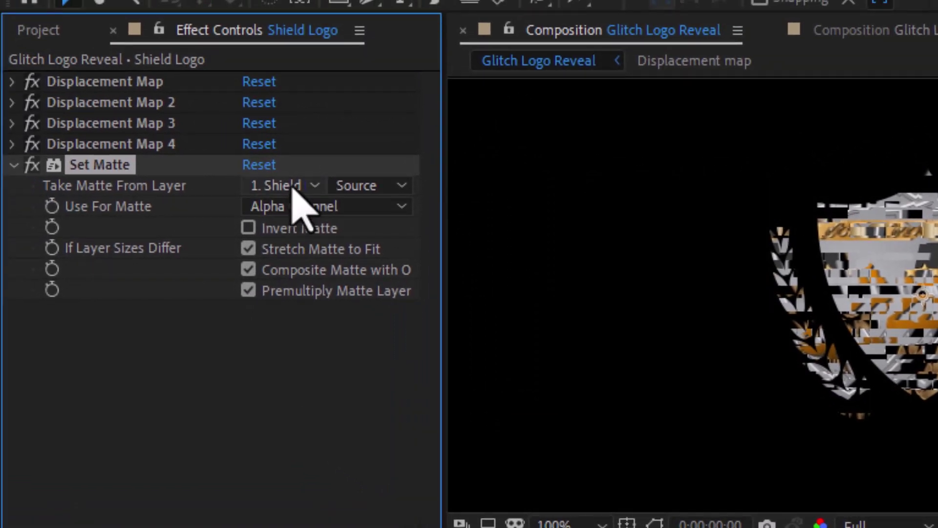
pyautogui.click(292, 188)
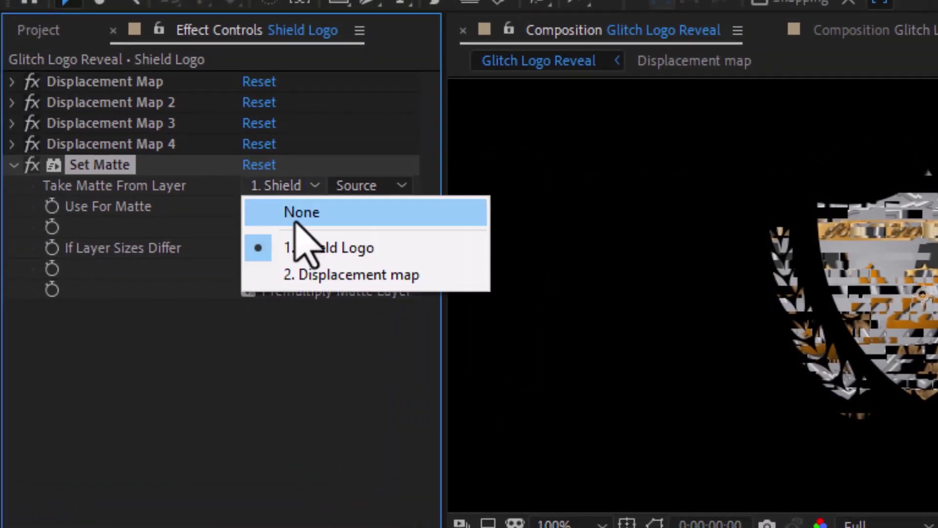
pyautogui.click(306, 278)
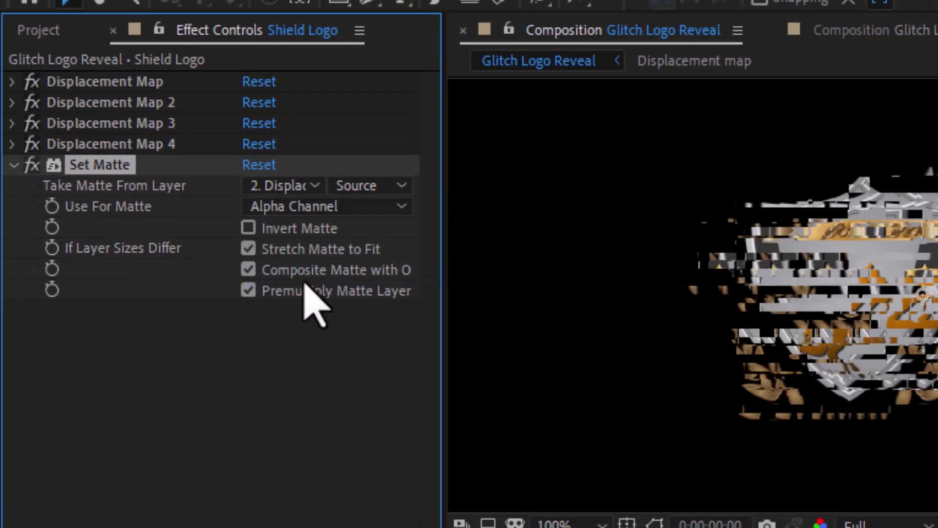
pyautogui.moveTo(78, 166)
pyautogui.mouseDown()
pyautogui.moveTo(138, 93)
pyautogui.moveTo(130, 76)
pyautogui.mouseUp()
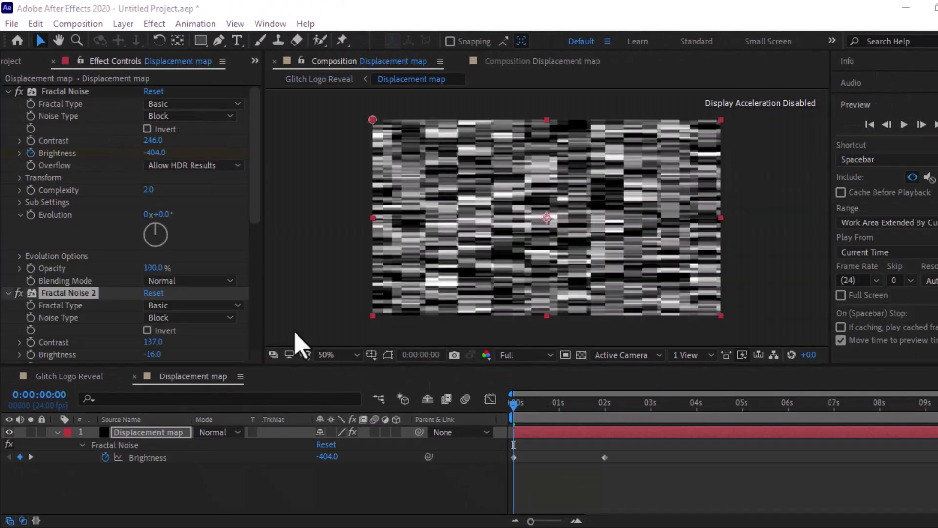
# Collapse both Fractal Noise effects and clear the effect selection
pyautogui.click(9, 92)
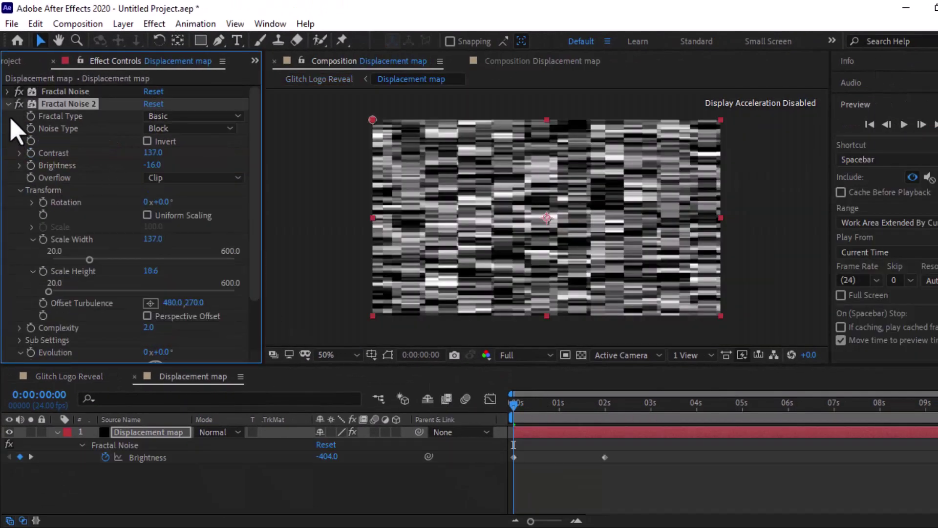
pyautogui.click(8, 106)
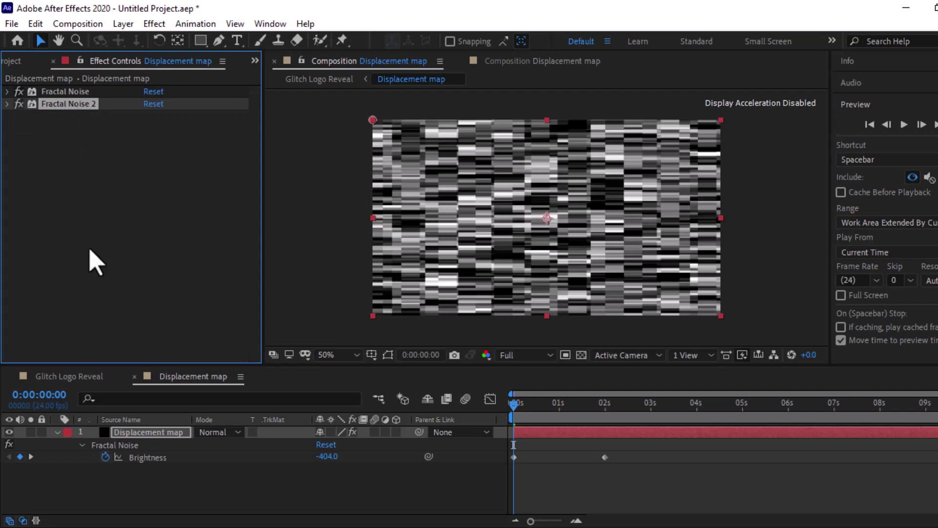
pyautogui.click(174, 386)
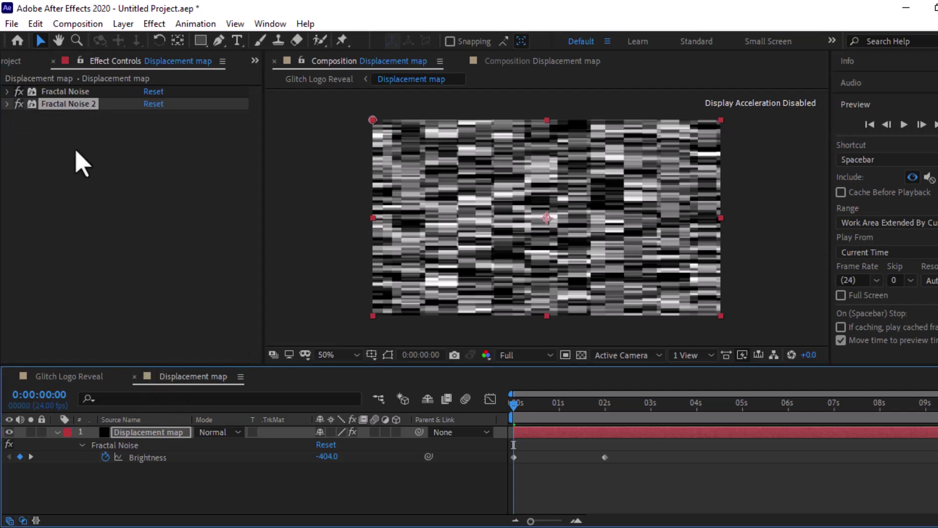
# Add Fast Box Blur with radius 4, place it first in the stack, and return to Glitch Logo Reveal
pyautogui.click(153, 24)
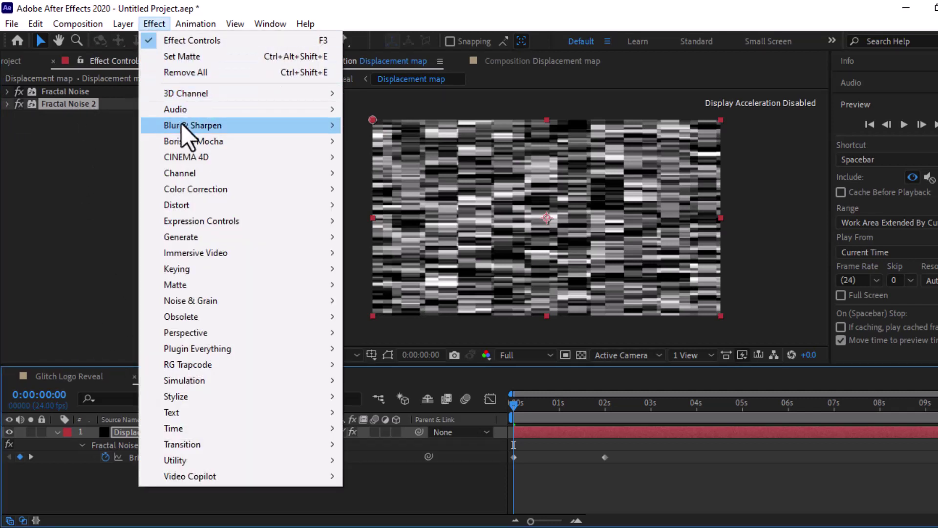
pyautogui.moveTo(182, 125)
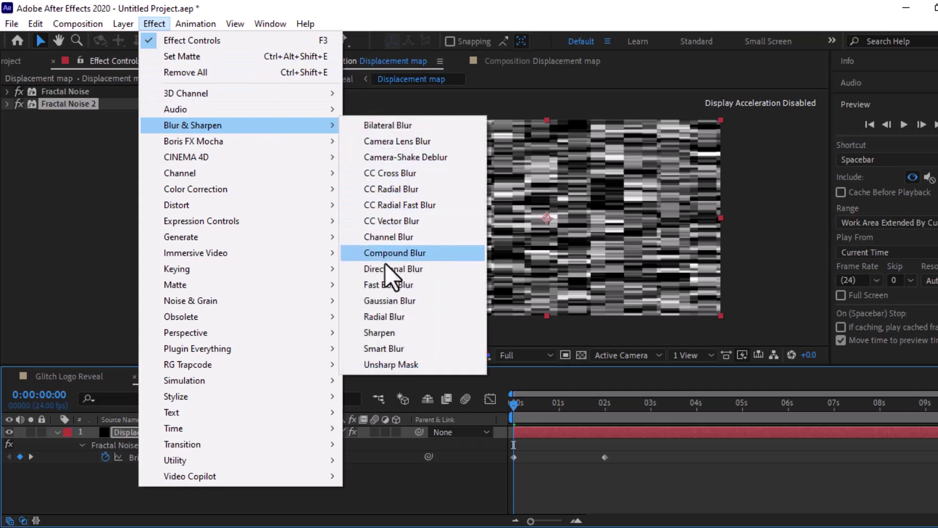
pyautogui.click(386, 284)
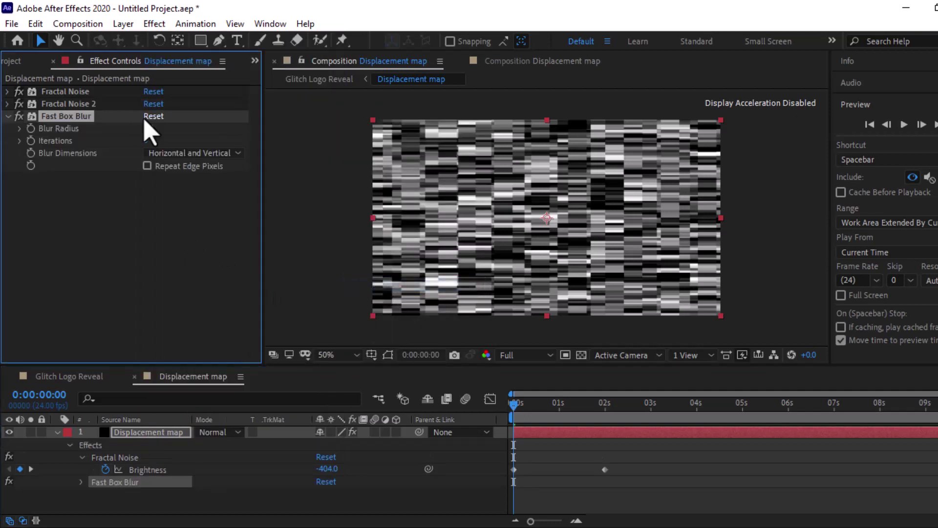
pyautogui.moveTo(159, 128); pyautogui.dragTo(157, 128)
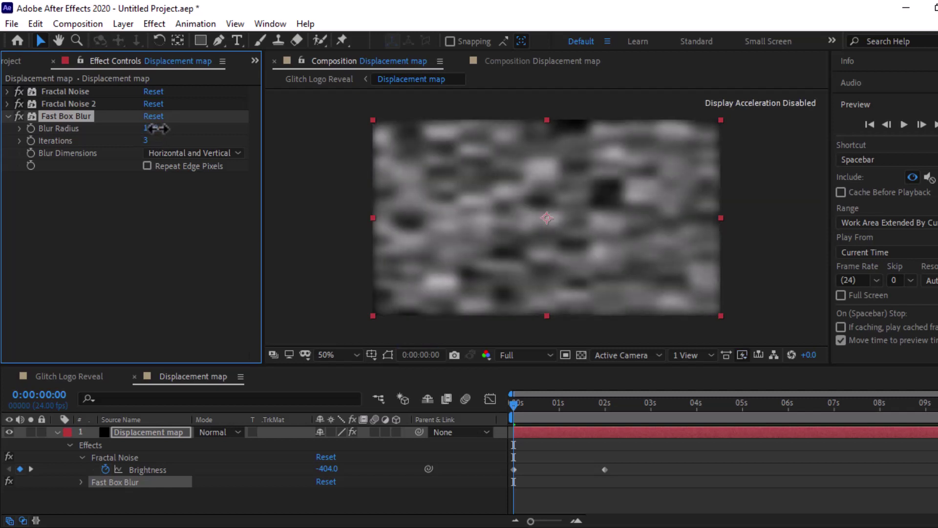
pyautogui.moveTo(76, 117); pyautogui.dragTo(79, 94)
pyautogui.moveTo(77, 89)
pyautogui.mouseDown()
pyautogui.moveTo(89, 132)
pyautogui.moveTo(80, 87)
pyautogui.mouseUp()
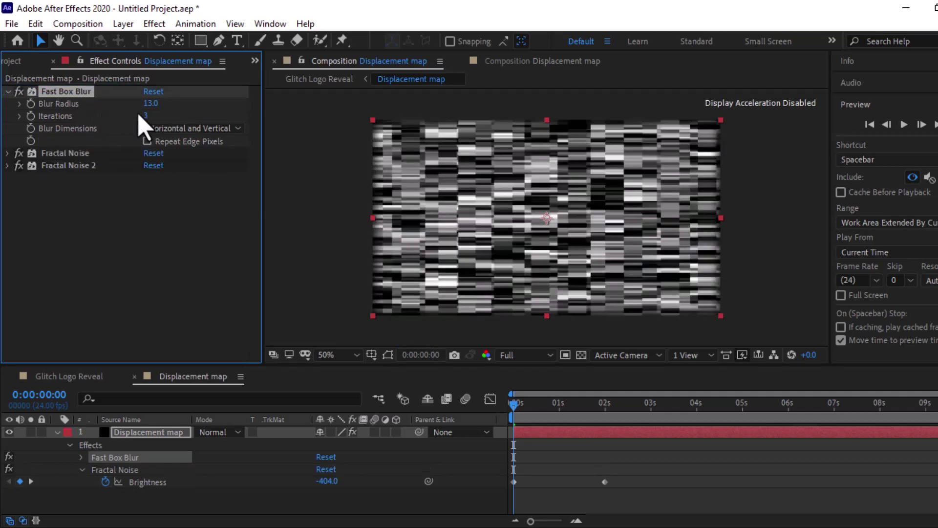
pyautogui.moveTo(146, 104); pyautogui.dragTo(145, 106)
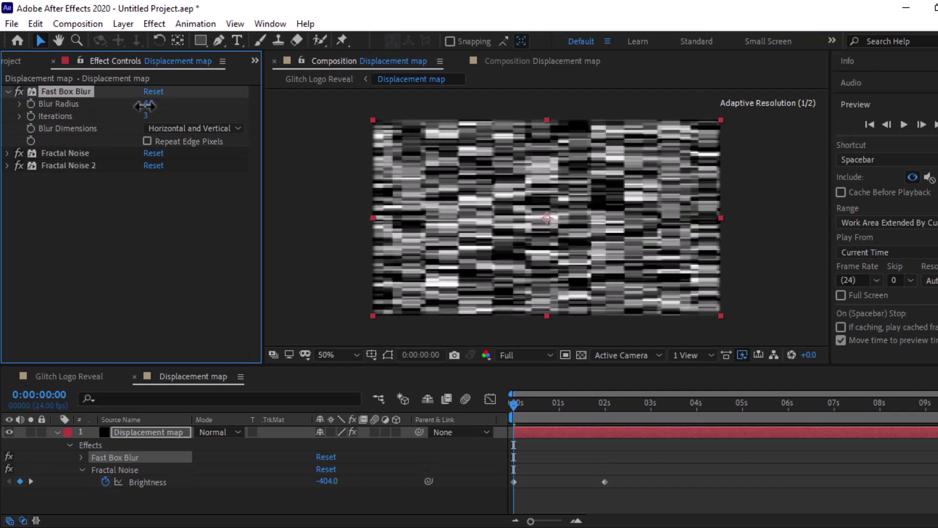
pyautogui.click(73, 377)
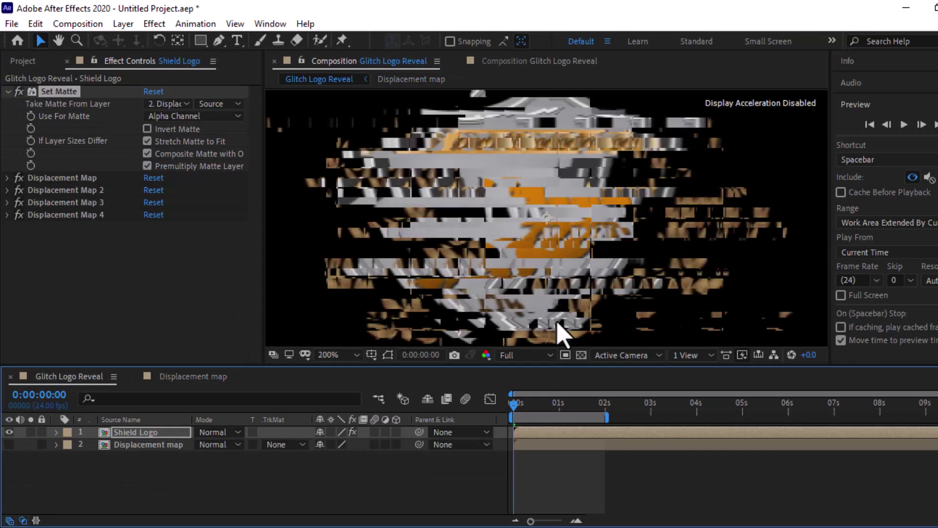
# Scrub the Glitch Logo Reveal to about 1:23 and view the clean shield at 100%
pyautogui.moveTo(553, 411)
pyautogui.mouseDown()
pyautogui.moveTo(581, 413)
pyautogui.moveTo(543, 413)
pyautogui.mouseUp()
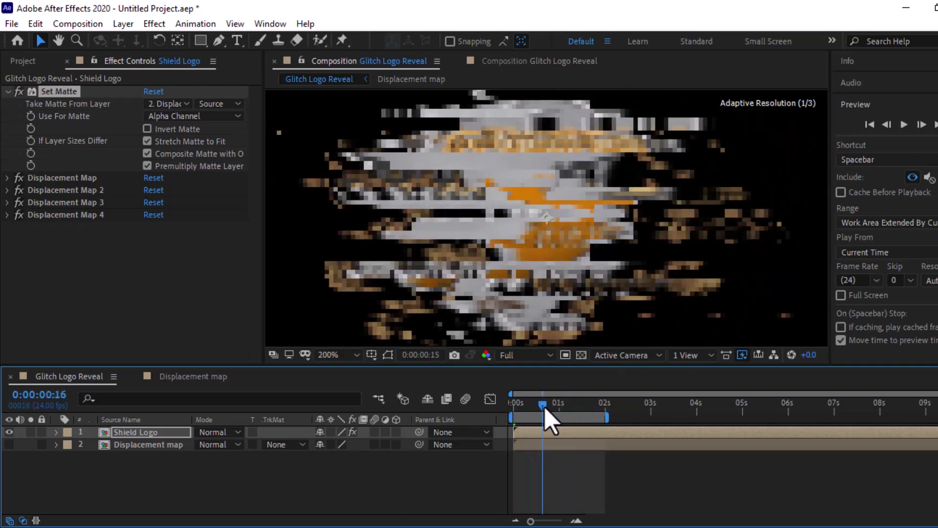
pyautogui.click(135, 432)
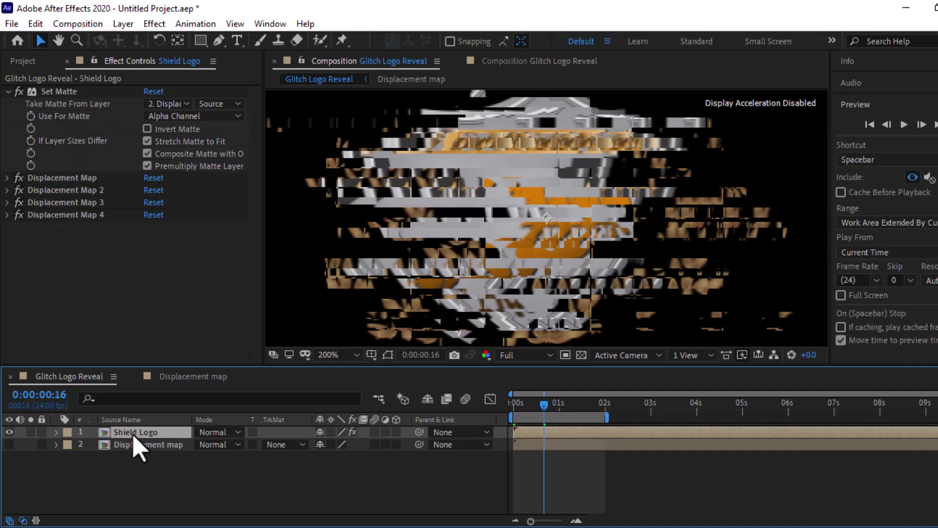
pyautogui.moveTo(541, 405); pyautogui.dragTo(604, 415)
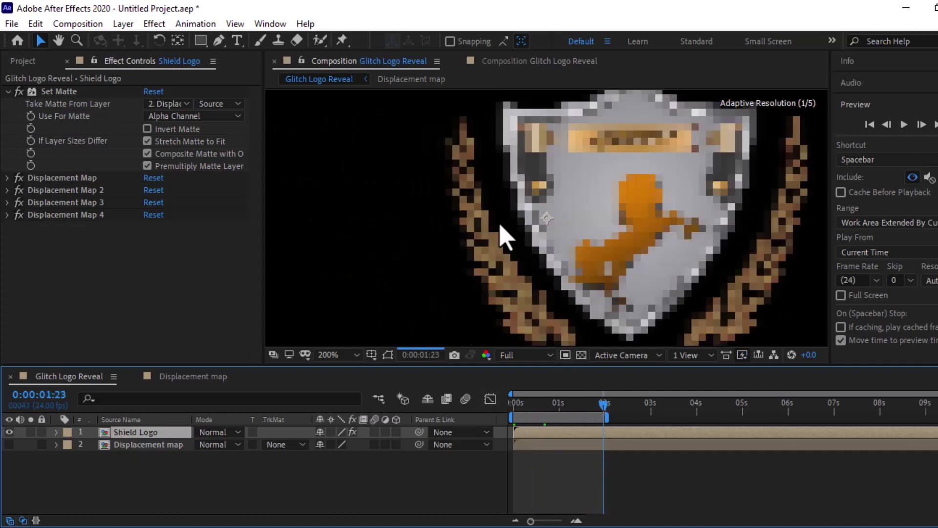
pyautogui.press(',')
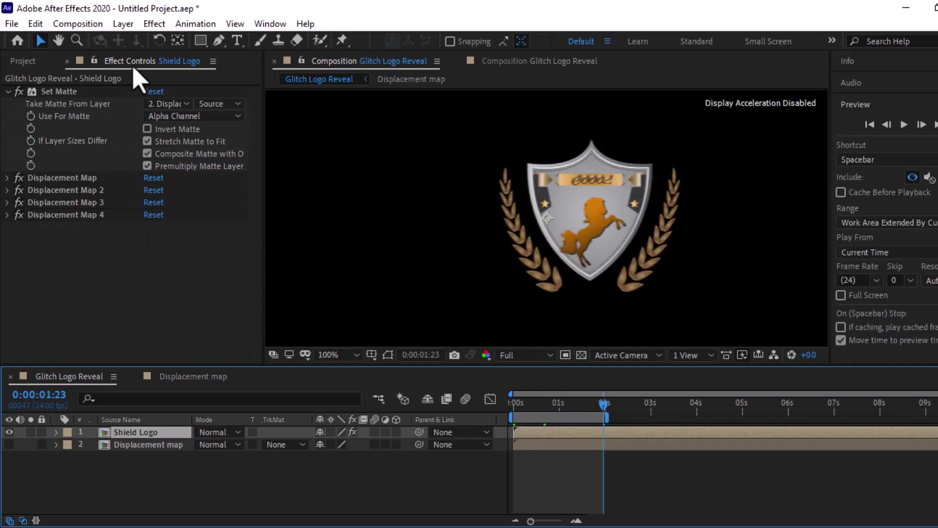
# Add Colorama to the Shield Logo and place it directly after Set Matte
pyautogui.click(148, 22)
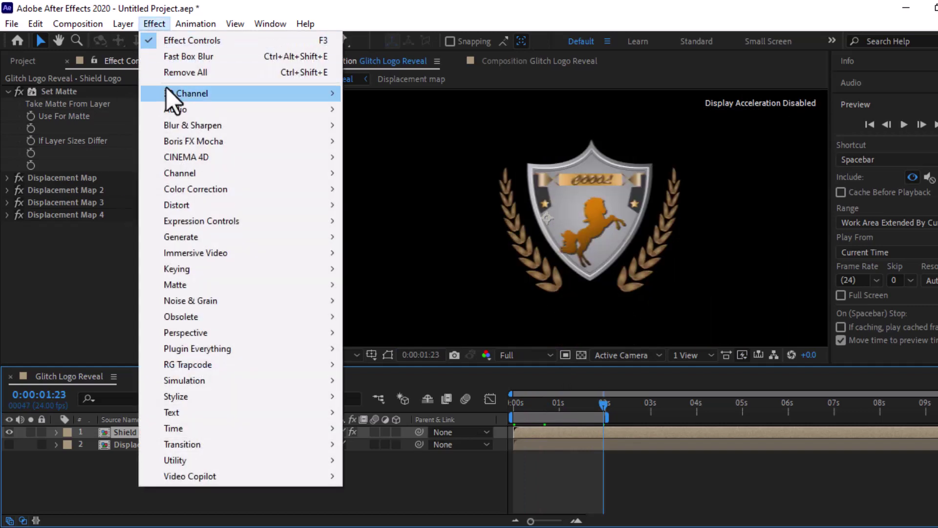
pyautogui.moveTo(183, 189)
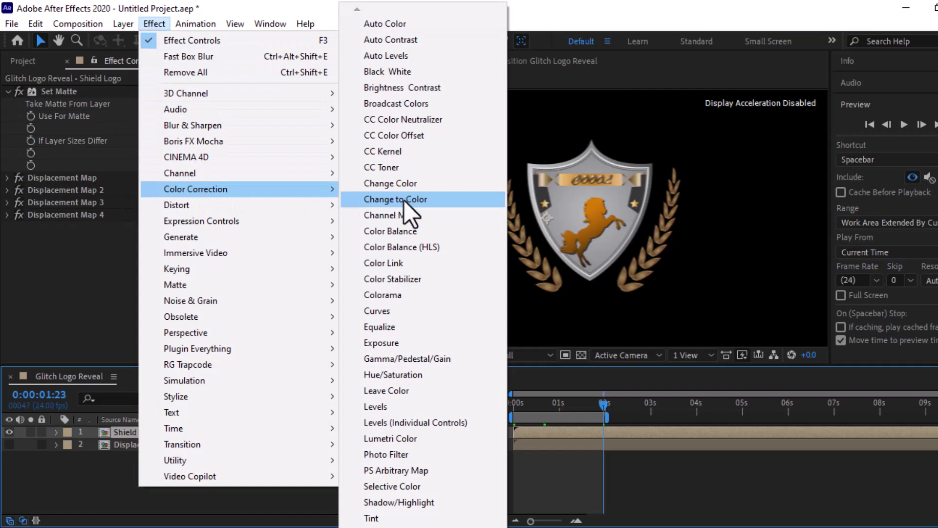
pyautogui.click(392, 295)
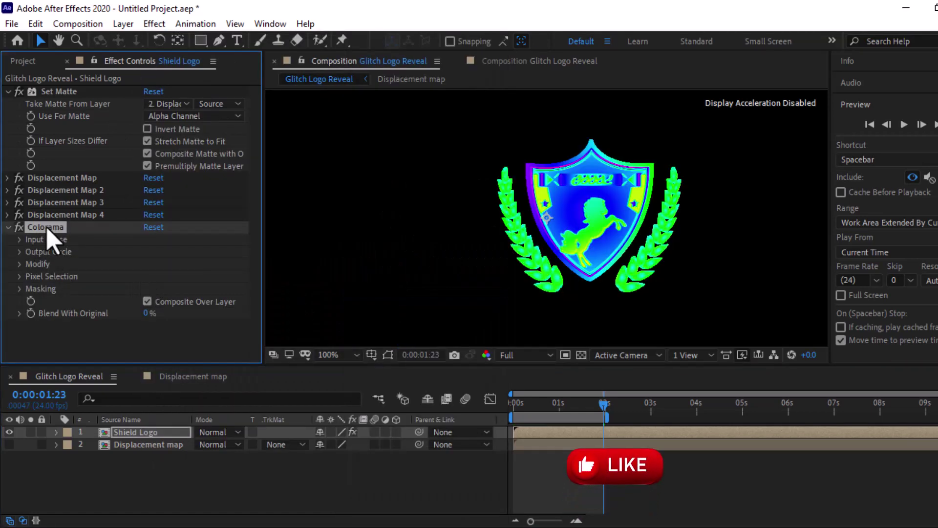
pyautogui.moveTo(47, 231); pyautogui.dragTo(59, 107)
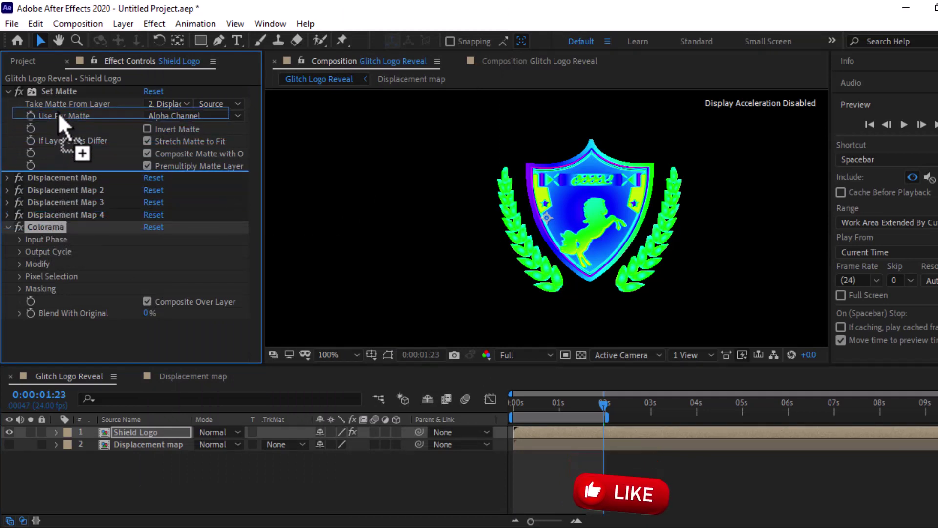
pyautogui.moveTo(58, 107); pyautogui.dragTo(57, 154)
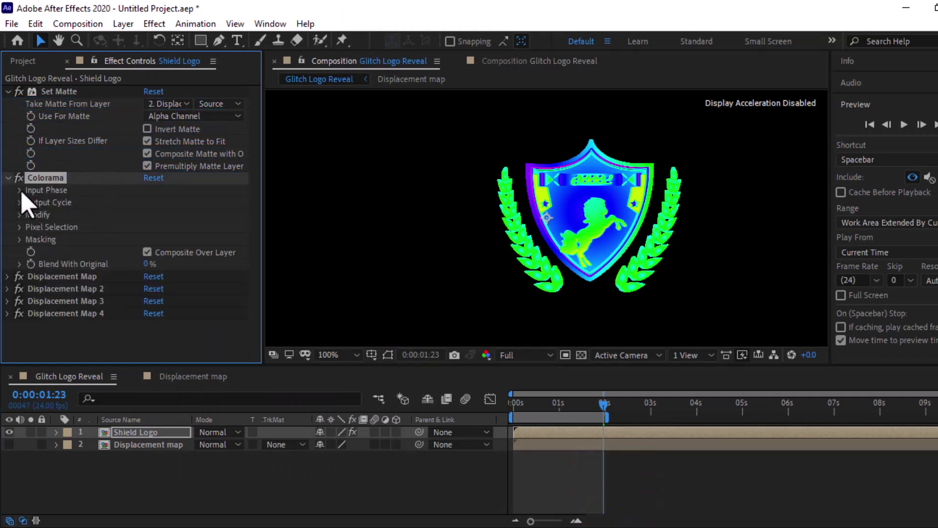
# Remove the green and magenta points from Colorama's Output Cycle and preview the recoloured reveal
pyautogui.click(20, 202)
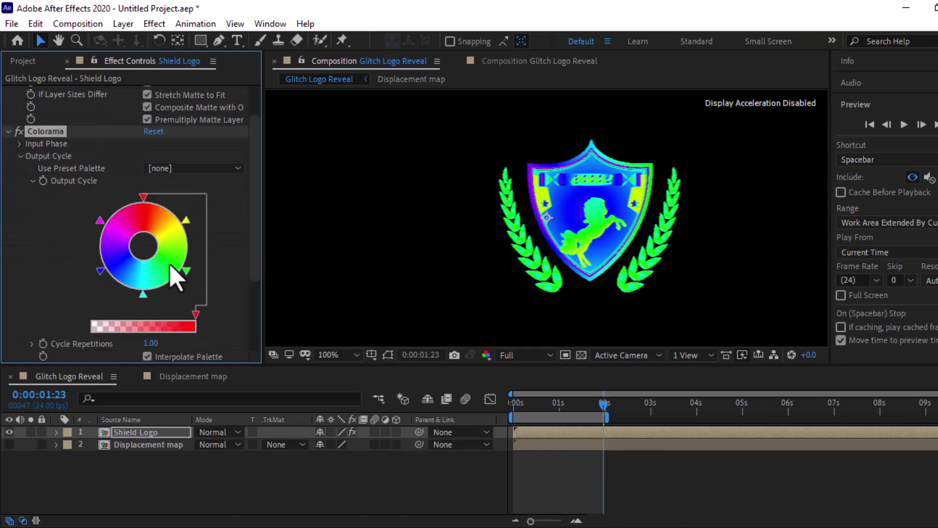
pyautogui.moveTo(186, 271); pyautogui.dragTo(225, 299)
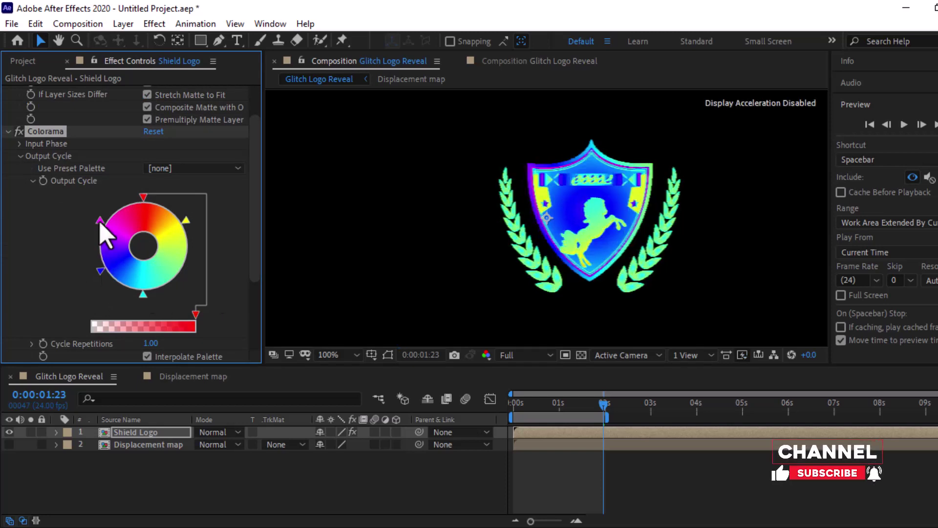
pyautogui.moveTo(100, 222); pyautogui.dragTo(58, 220)
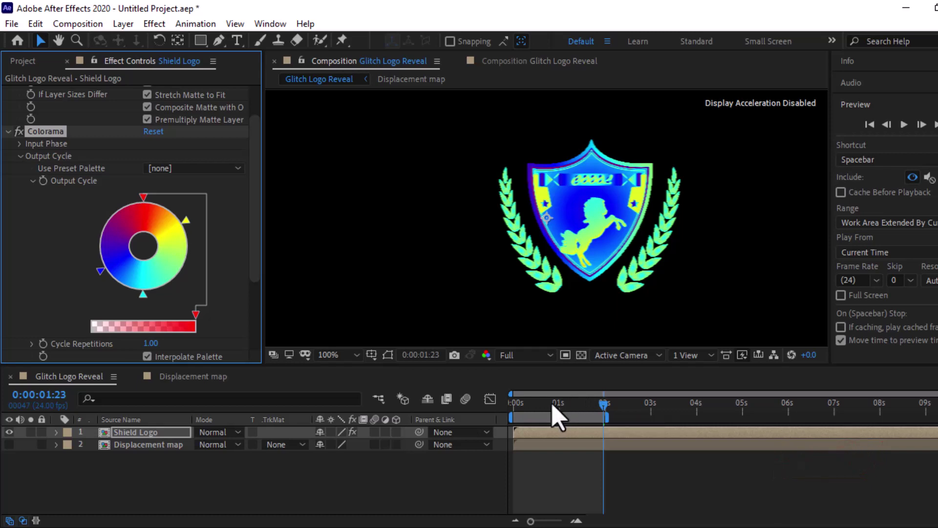
pyautogui.moveTo(556, 418); pyautogui.dragTo(516, 422)
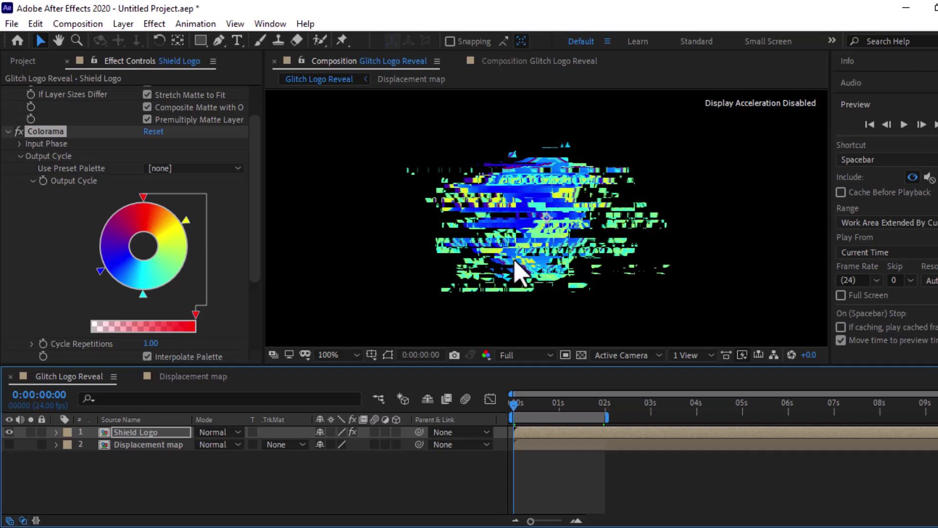
pyautogui.moveTo(522, 410)
pyautogui.mouseDown()
pyautogui.moveTo(586, 409)
pyautogui.moveTo(594, 423)
pyautogui.mouseUp()
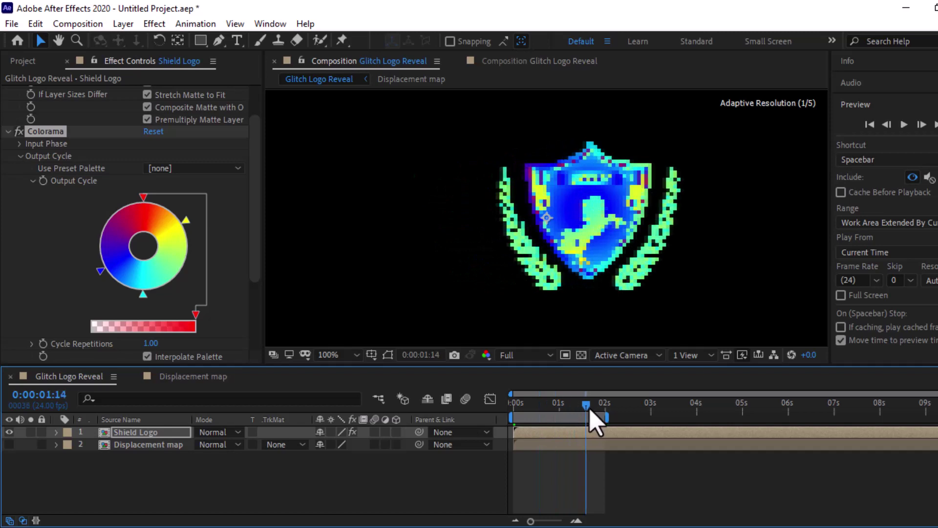
# In the Displacement map comp, pull the white Brightness keyframe earlier to about 1:11
pyautogui.click(179, 382)
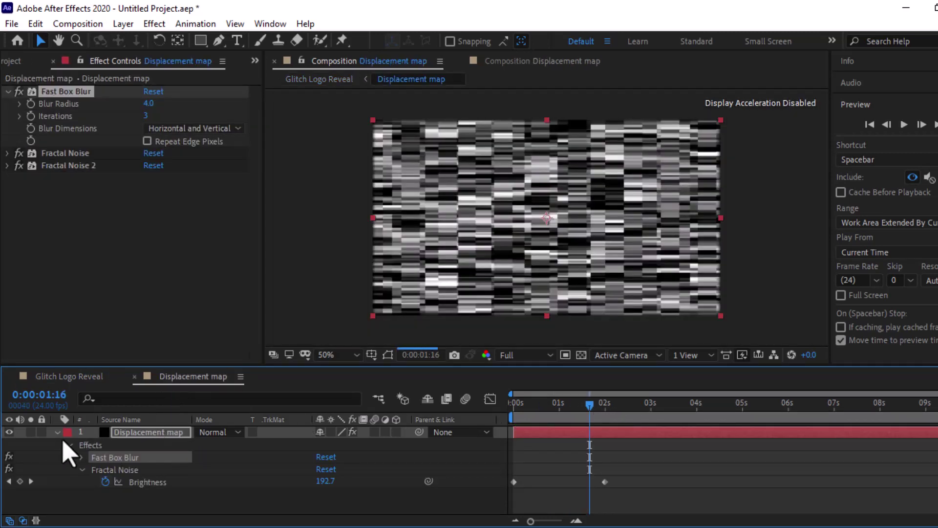
pyautogui.click(56, 433)
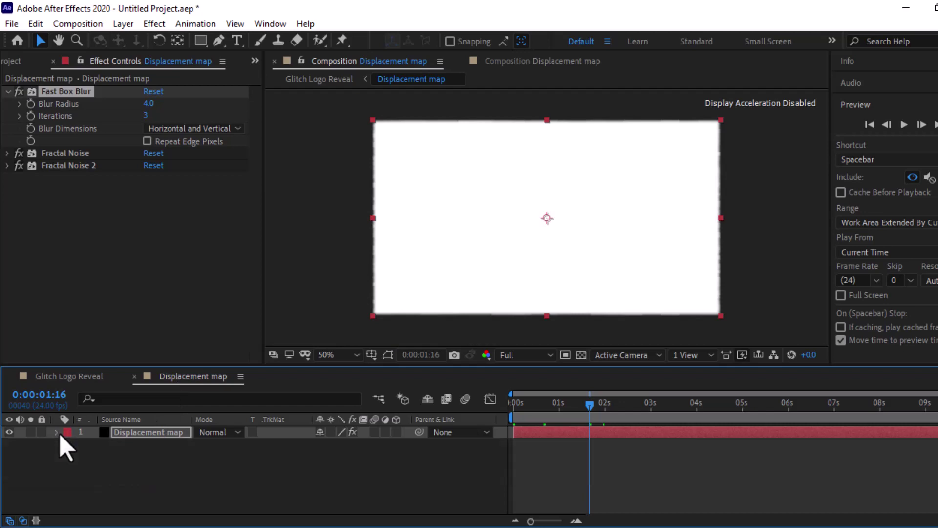
pyautogui.click(136, 432)
pyautogui.press('u')
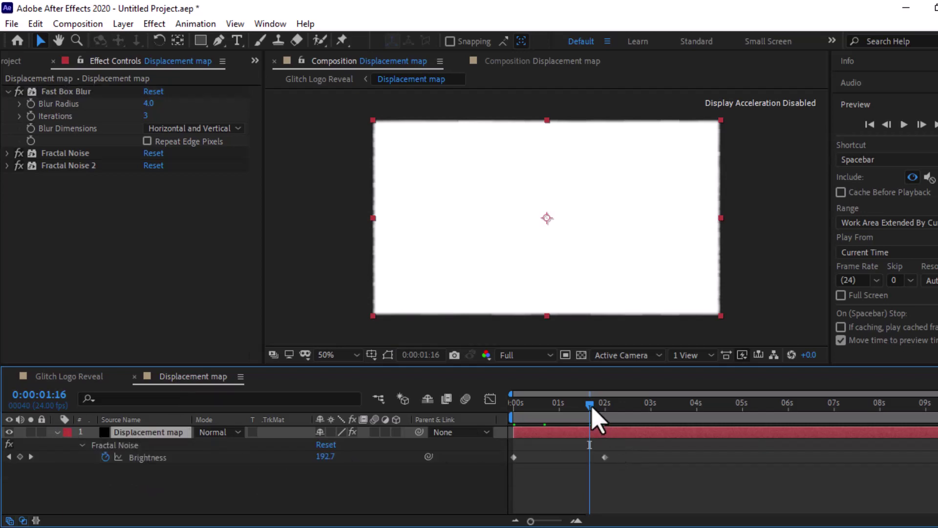
pyautogui.moveTo(591, 409); pyautogui.dragTo(581, 410)
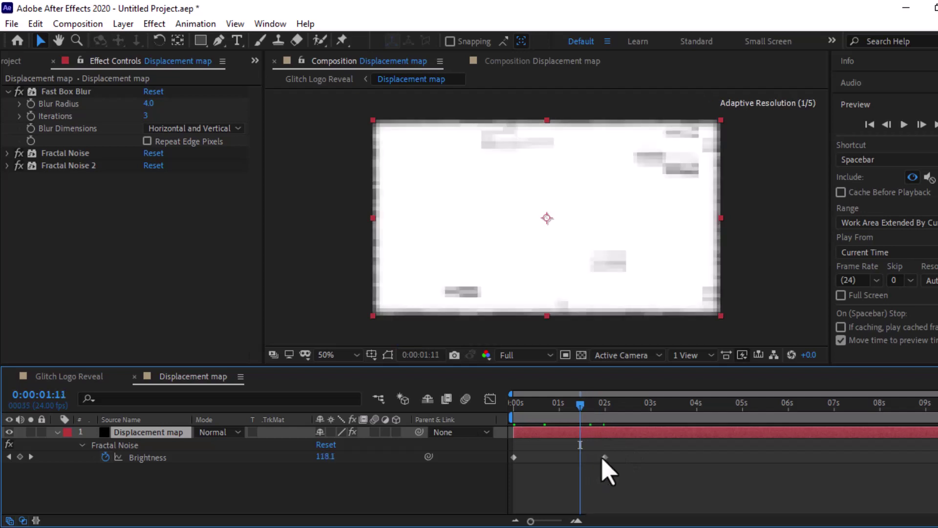
pyautogui.moveTo(604, 457); pyautogui.dragTo(582, 457)
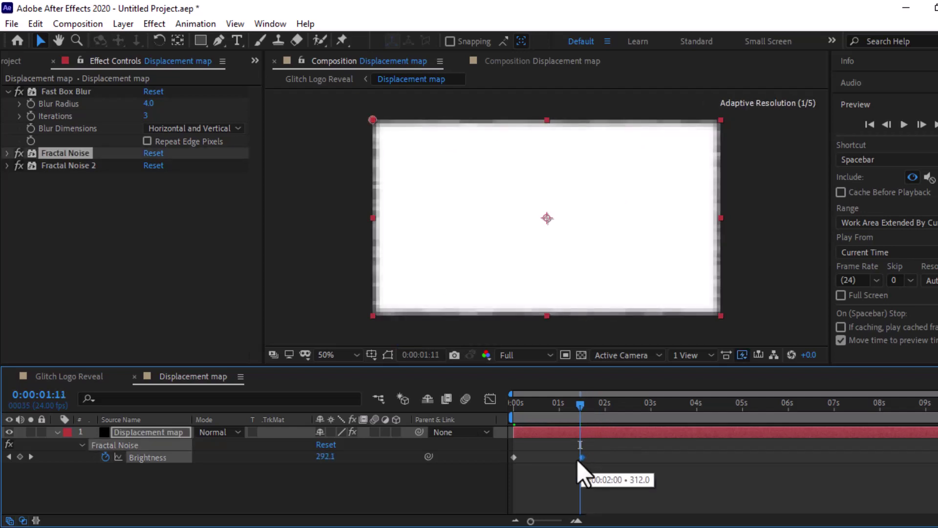
# Copy the -404 starting Brightness keyframe and paste it at 1:14
pyautogui.click(583, 407)
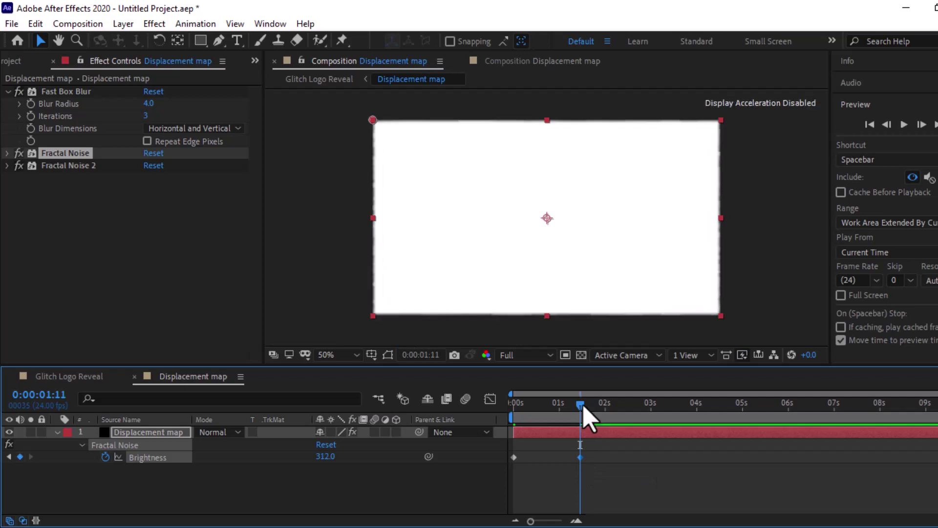
pyautogui.moveTo(586, 413); pyautogui.dragTo(591, 415)
pyautogui.click(513, 456)
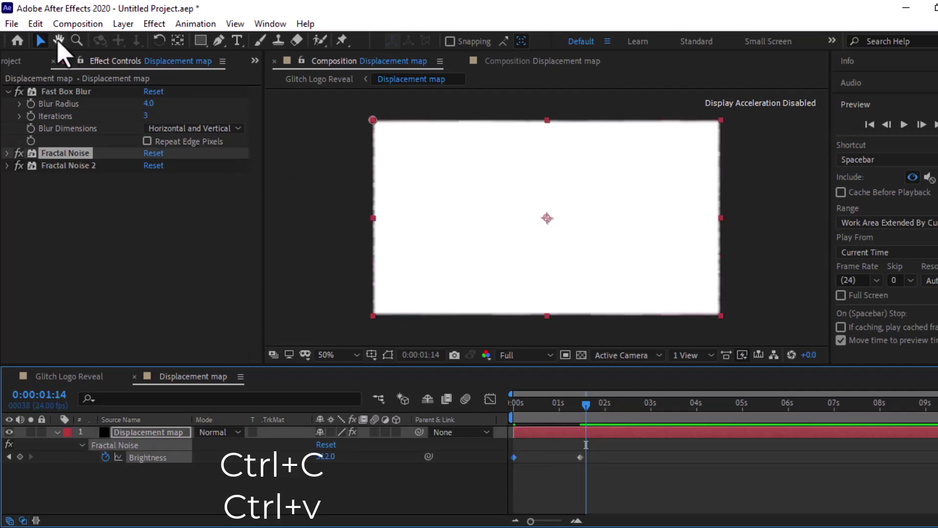
pyautogui.click(35, 24)
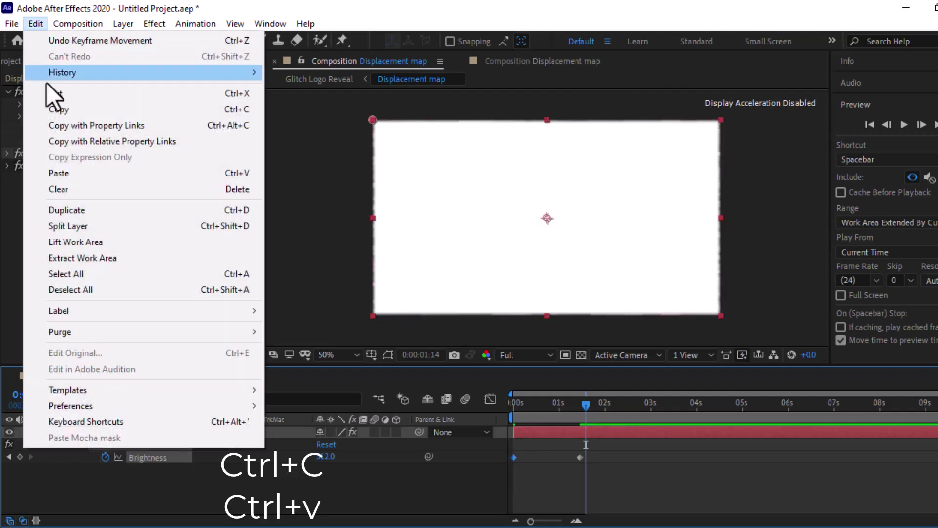
pyautogui.click(57, 110)
pyautogui.click(37, 27)
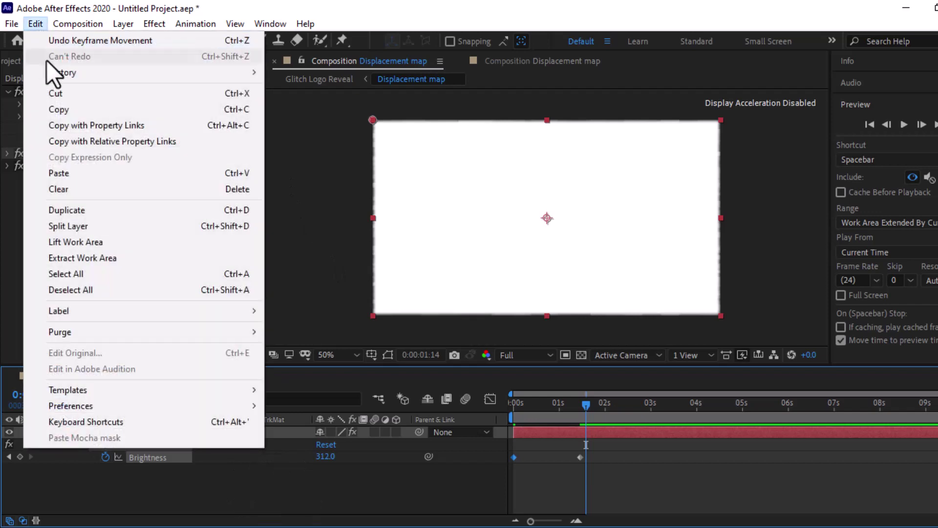
pyautogui.click(60, 175)
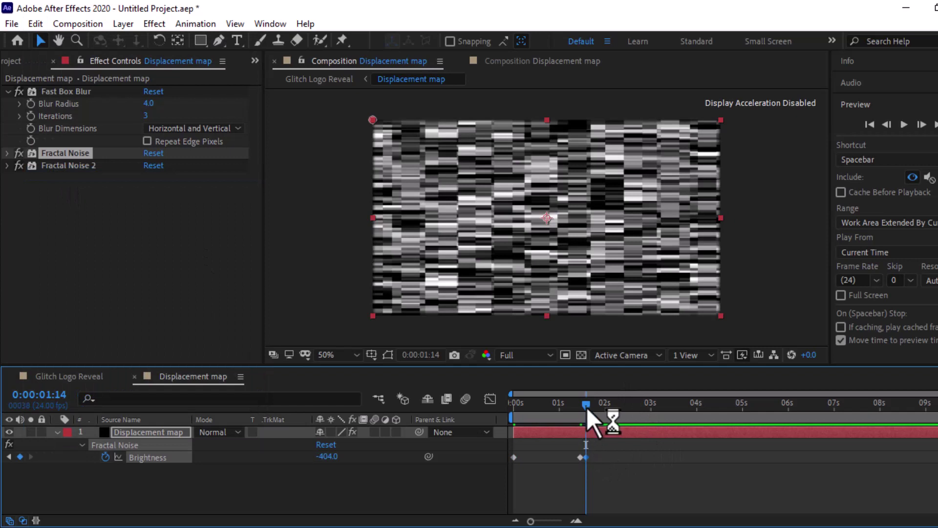
# Copy the three flicker keyframes and paste them at 1:20
pyautogui.moveTo(586, 406); pyautogui.dragTo(592, 406)
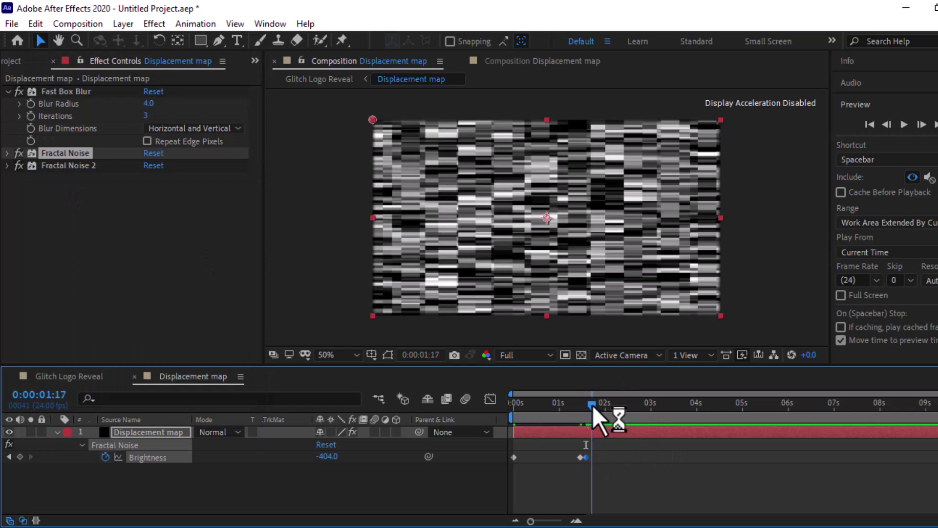
pyautogui.click(581, 458)
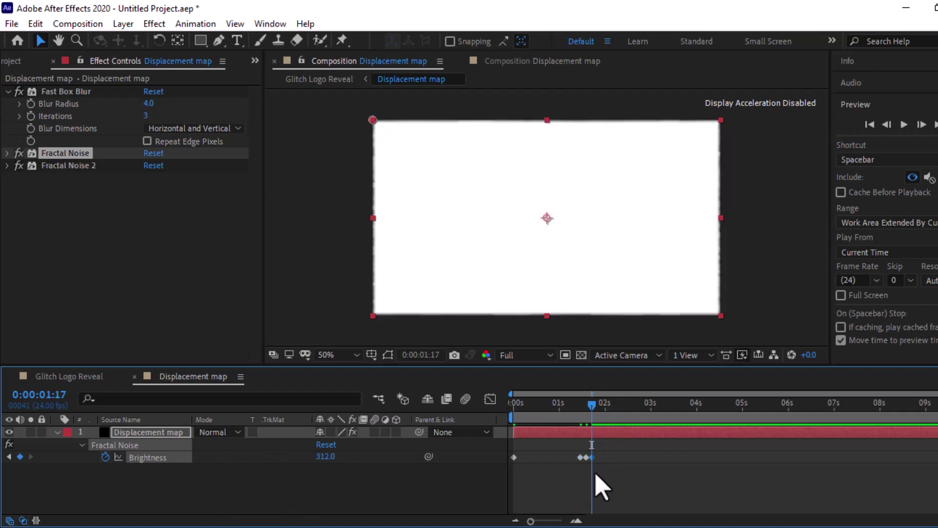
pyautogui.moveTo(606, 467); pyautogui.dragTo(578, 452)
pyautogui.click(554, 520)
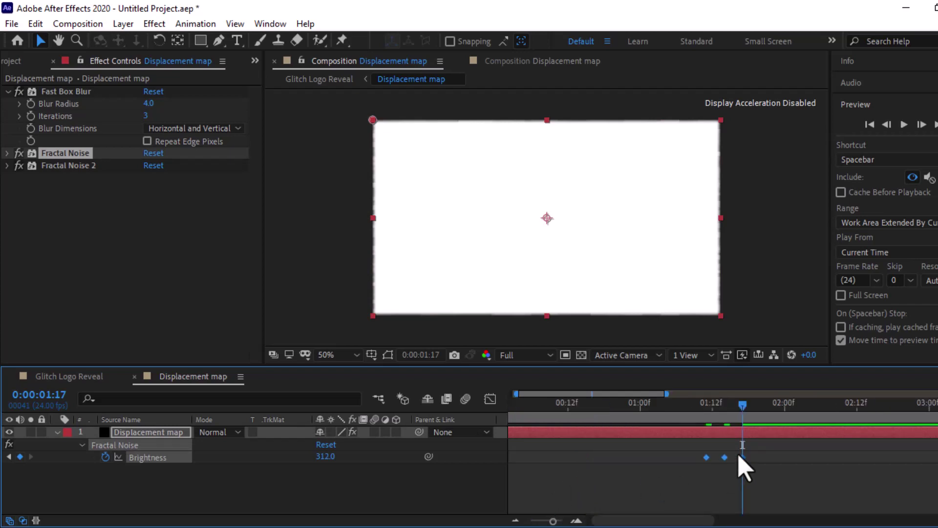
pyautogui.moveTo(742, 404); pyautogui.dragTo(761, 404)
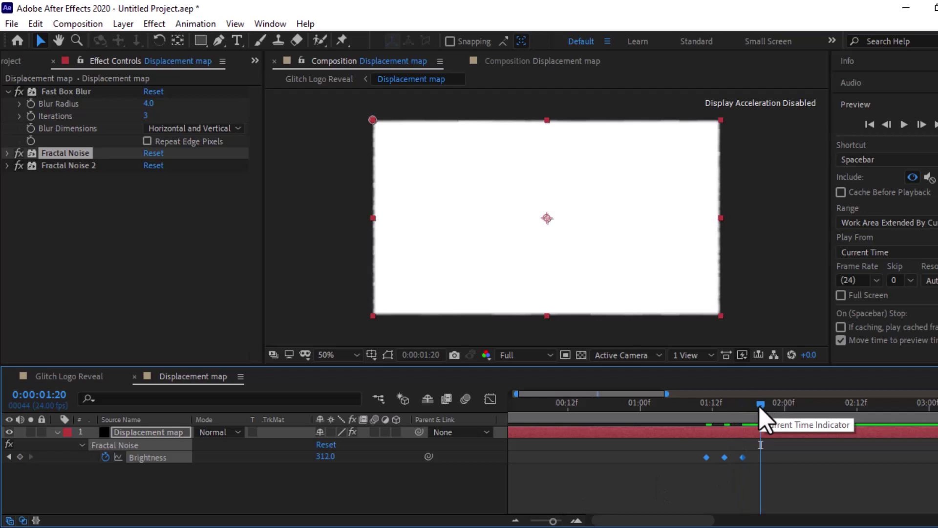
pyautogui.hotkey('ctrl', 'c')
pyautogui.hotkey('ctrl', 'v')
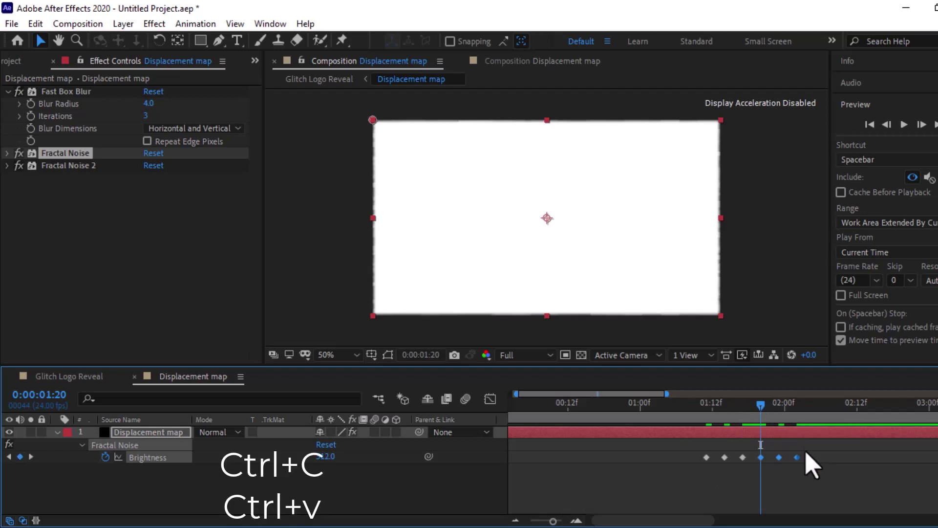
# Preview the flicker and paste a -404 noise Brightness keyframe at 2:04
pyautogui.moveTo(811, 464); pyautogui.dragTo(698, 449)
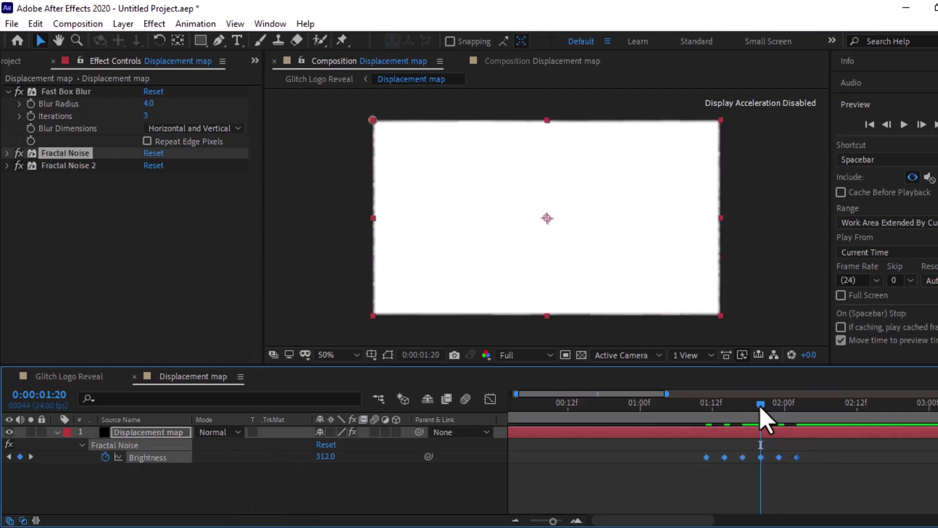
pyautogui.moveTo(766, 408)
pyautogui.mouseDown()
pyautogui.moveTo(825, 418)
pyautogui.moveTo(813, 408)
pyautogui.mouseUp()
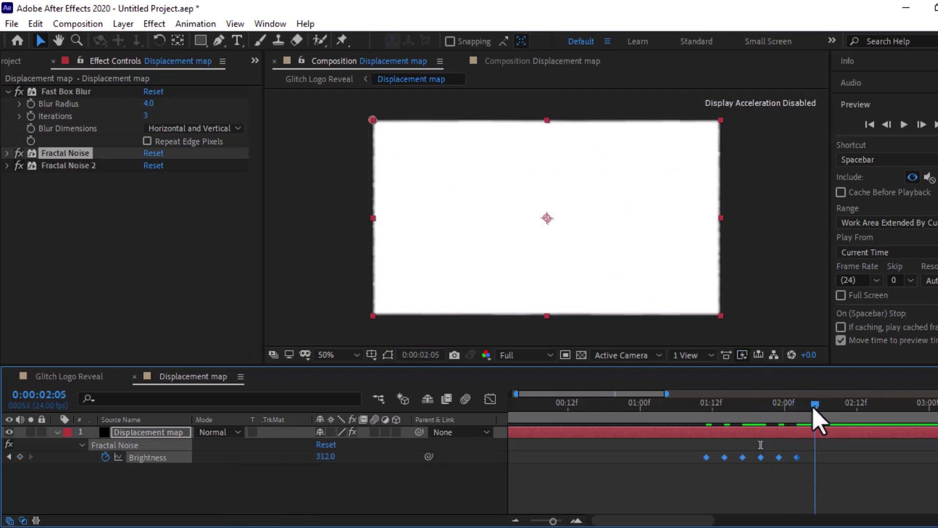
pyautogui.click(776, 490)
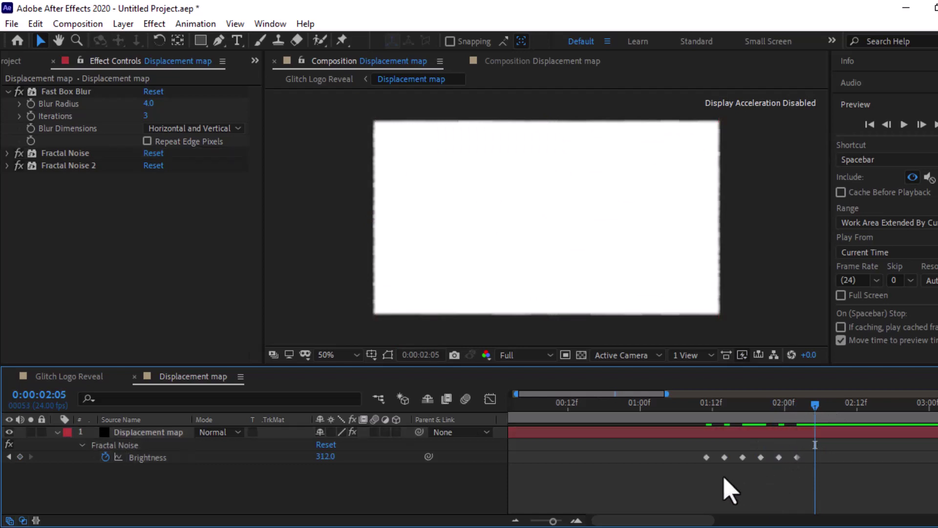
pyautogui.click(707, 457)
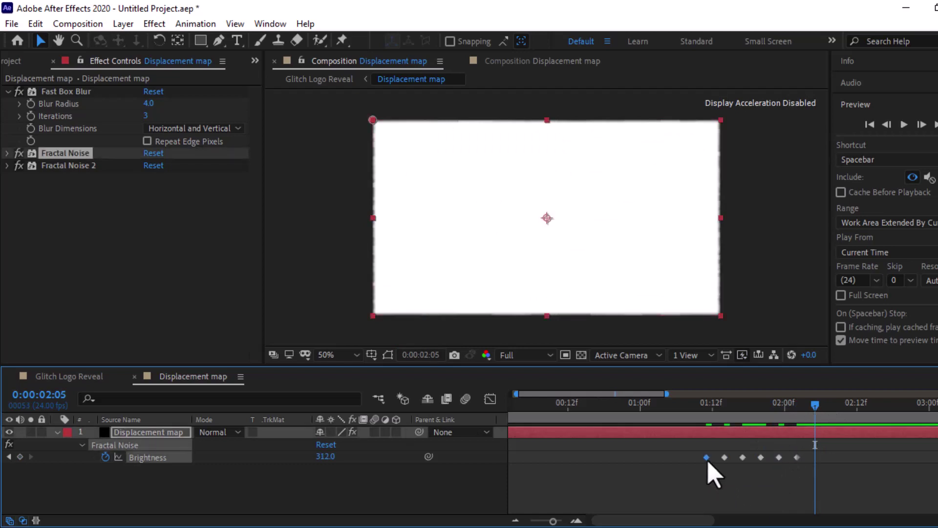
pyautogui.click(707, 415)
pyautogui.moveTo(707, 419); pyautogui.dragTo(807, 425)
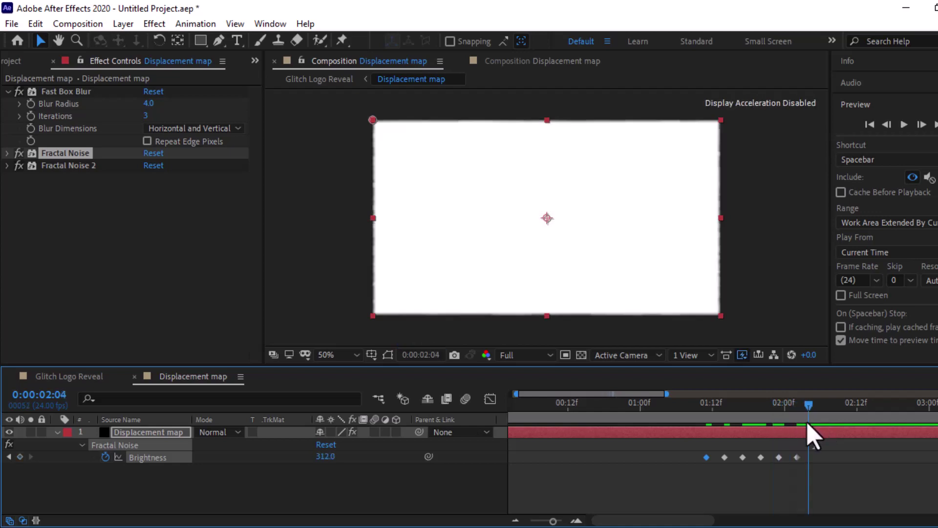
pyautogui.click(779, 457)
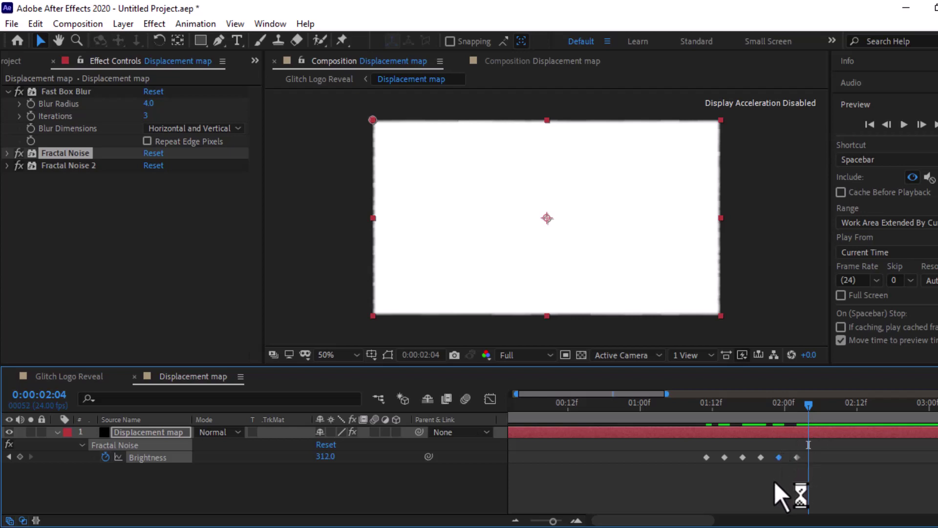
pyautogui.hotkey('ctrl', 'c')
pyautogui.hotkey('ctrl', 'v')
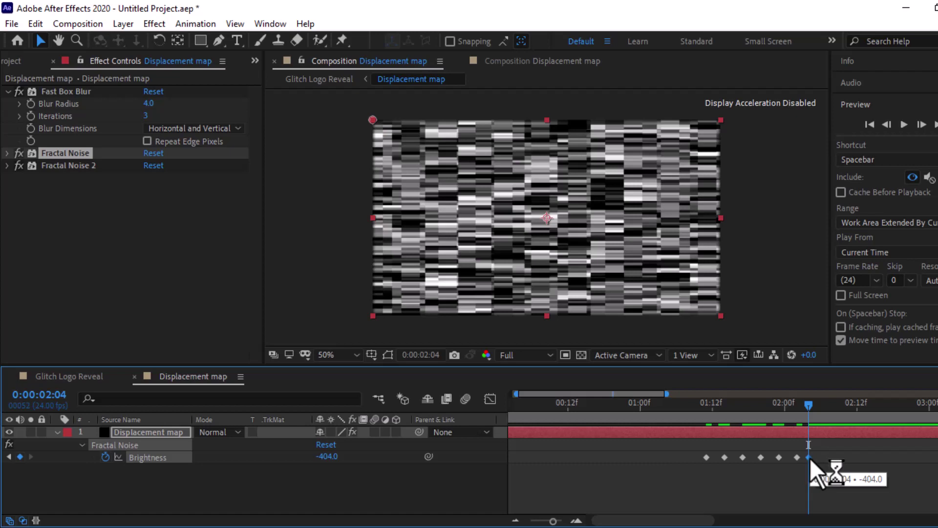
# Copy all Fractal Noise Brightness keyframes and paste the flicker pattern again at 3 s
pyautogui.moveTo(833, 405); pyautogui.dragTo(878, 406)
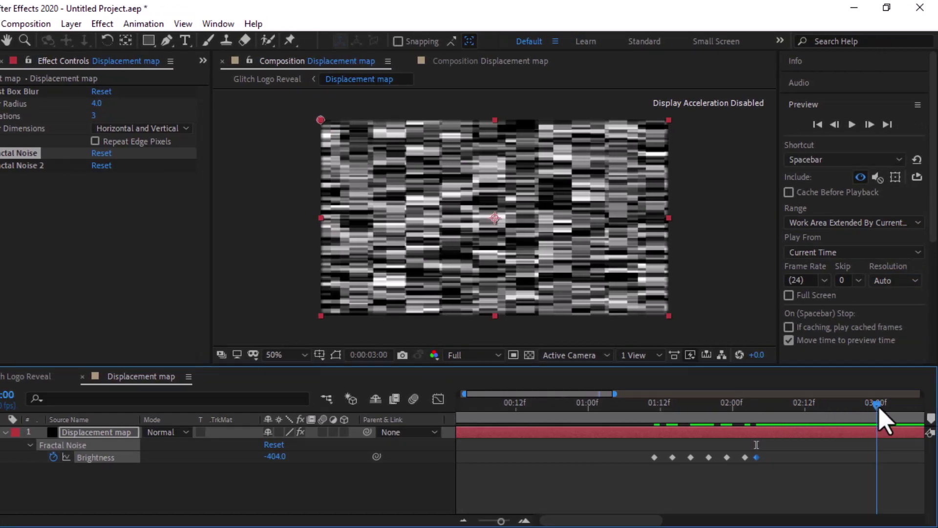
pyautogui.moveTo(501, 521); pyautogui.dragTo(483, 521)
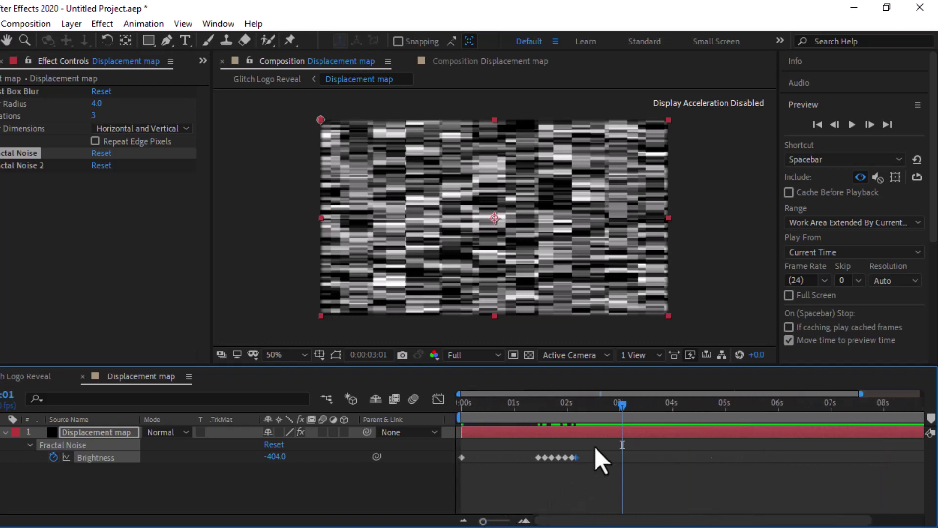
pyautogui.moveTo(594, 445); pyautogui.dragTo(451, 493)
pyautogui.hotkey('ctrl', 'c')
pyautogui.hotkey('ctrl', 'v')
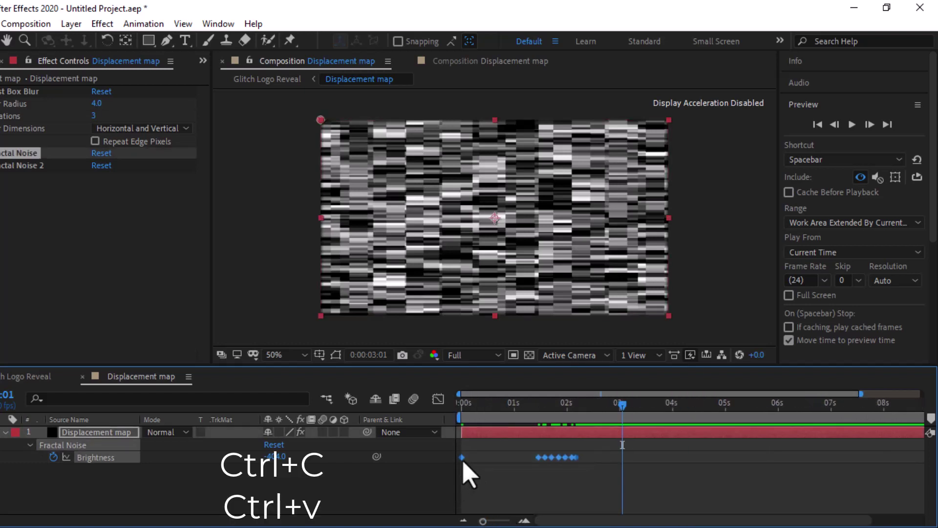
# Paste the Brightness flicker keyframe pattern again at 6 s
pyautogui.moveTo(462, 463)
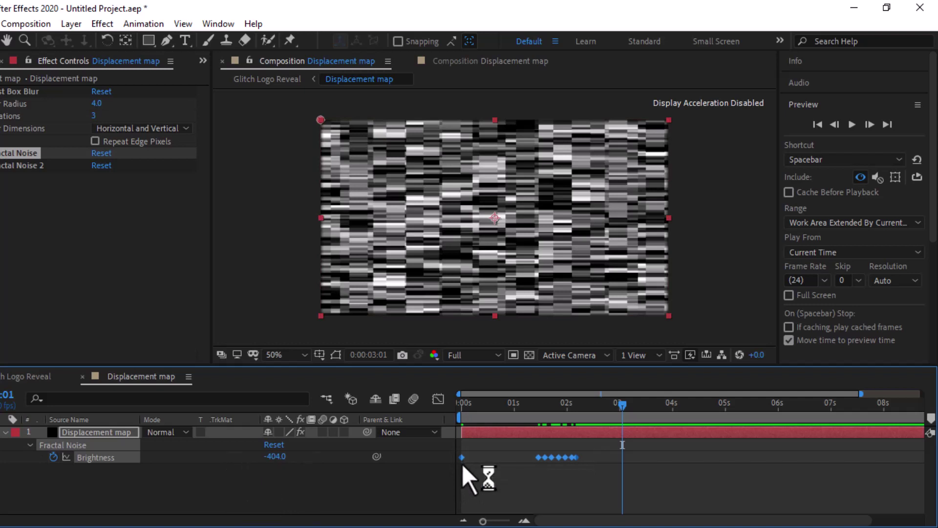
pyautogui.moveTo(625, 407); pyautogui.dragTo(778, 409)
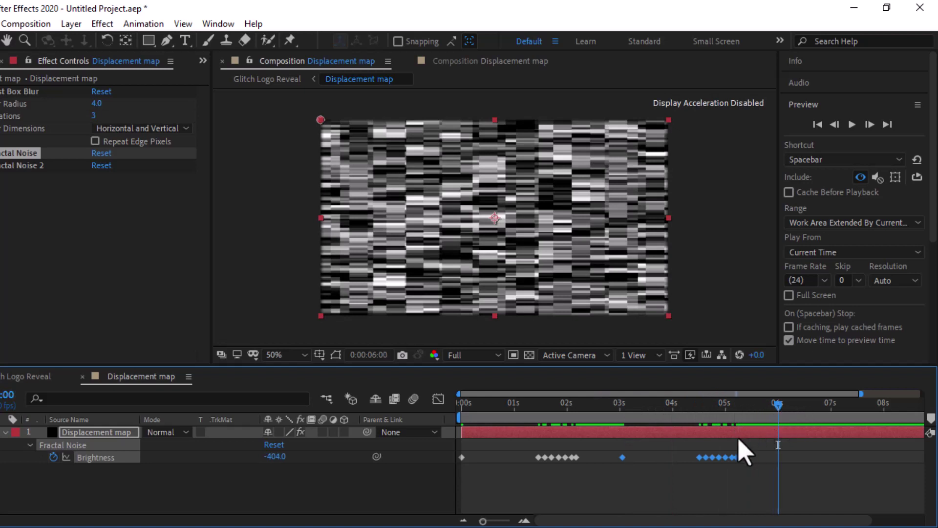
pyautogui.hotkey('ctrl', 'c')
pyautogui.hotkey('ctrl', 'v')
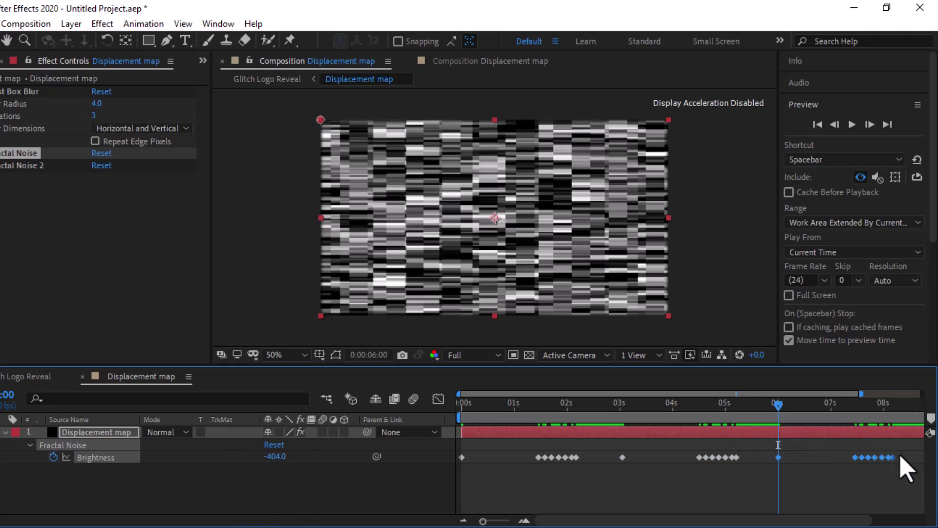
# Slide the latest flicker burst slightly earlier and zoom the timeline out to 10 seconds
pyautogui.moveTo(900, 456); pyautogui.dragTo(852, 469)
pyautogui.moveTo(848, 460); pyautogui.dragTo(836, 448)
pyautogui.moveTo(482, 521); pyautogui.dragTo(478, 521)
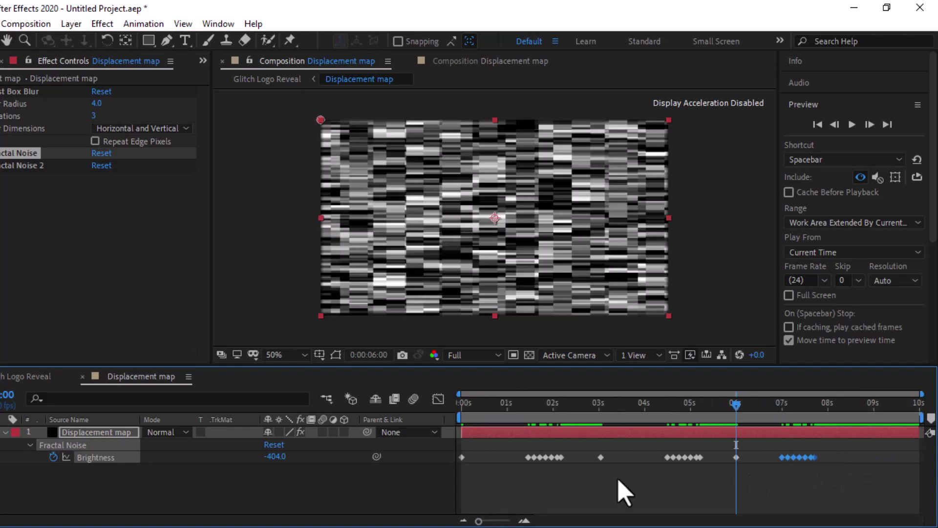
pyautogui.click(823, 414)
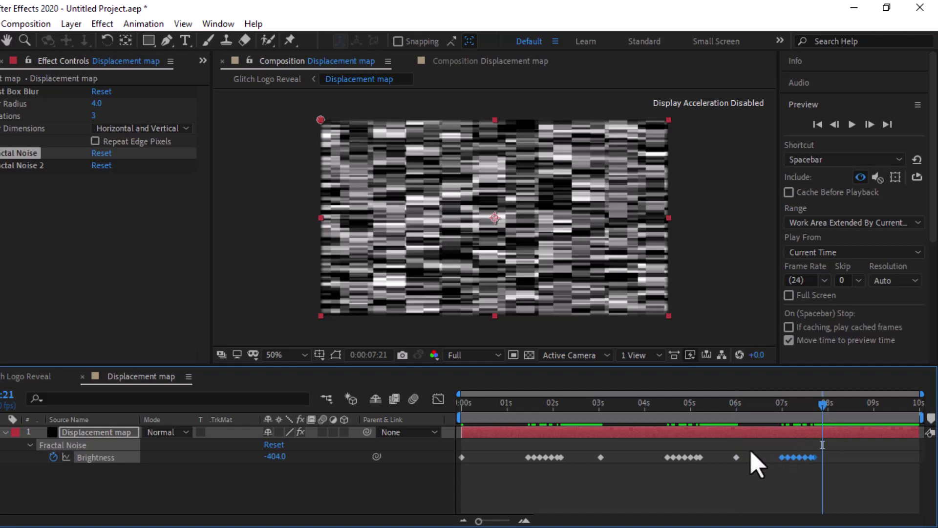
pyautogui.click(779, 467)
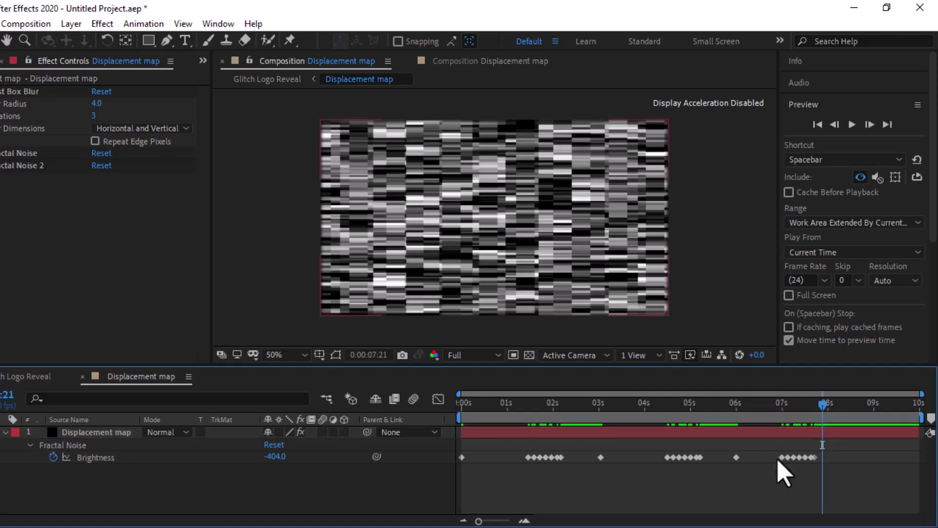
# Copy the white 312 Brightness keyframe from 7:00 to about 8:02 so it ends on white
pyautogui.click(783, 412)
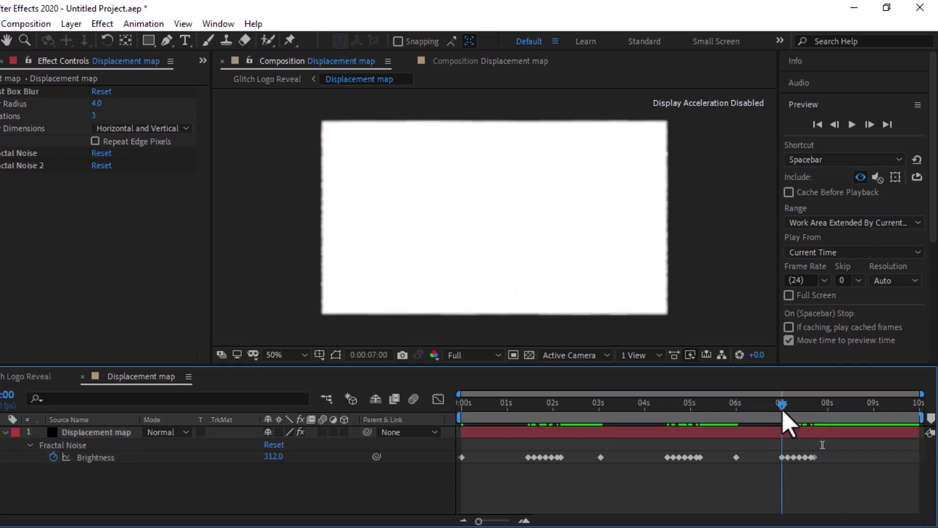
pyautogui.click(781, 456)
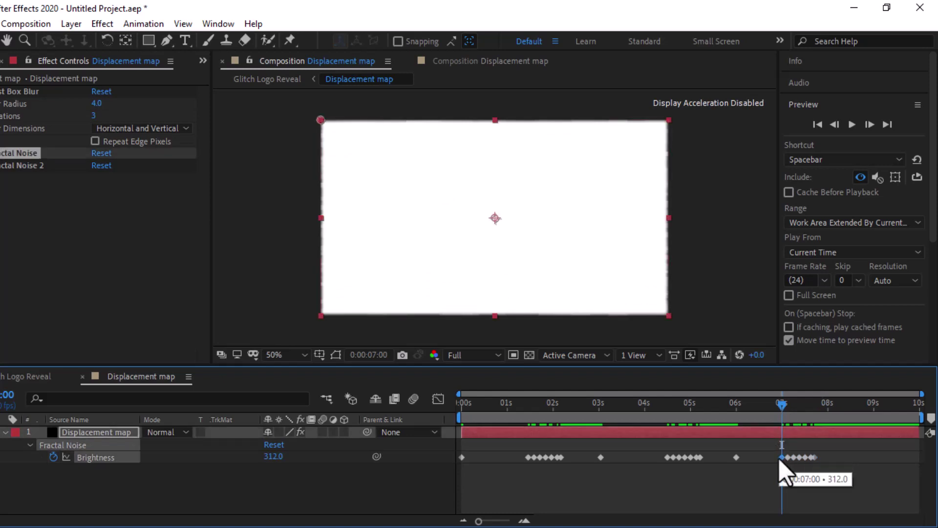
pyautogui.moveTo(782, 405); pyautogui.dragTo(832, 406)
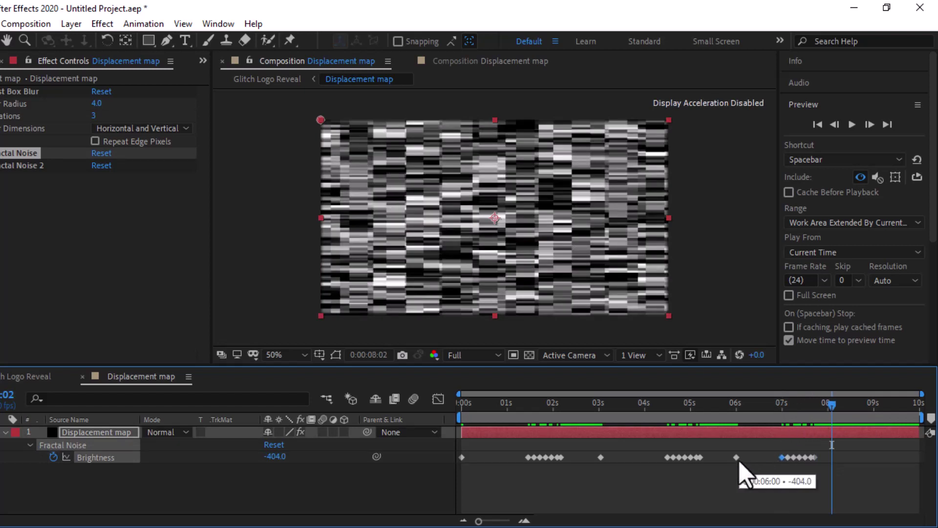
pyautogui.hotkey('ctrl', 'c')
pyautogui.hotkey('ctrl', 'v')
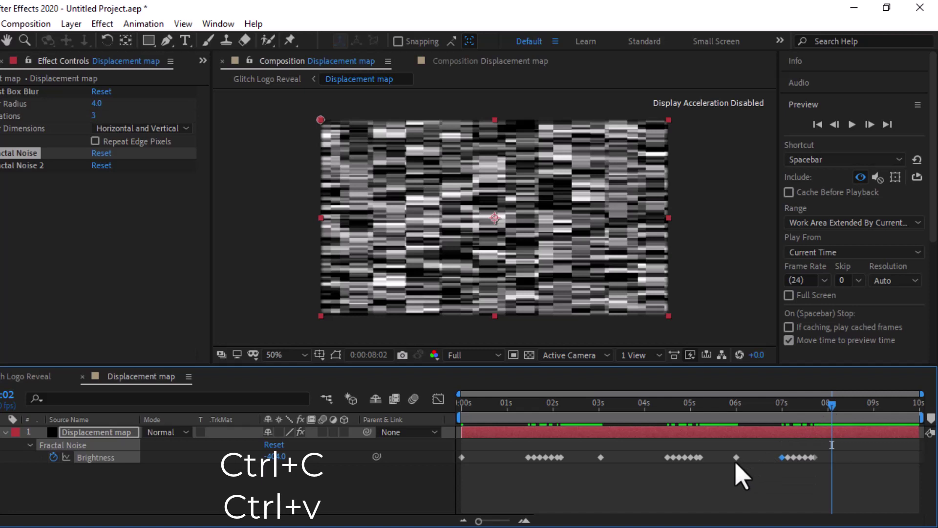
pyautogui.moveTo(738, 464)
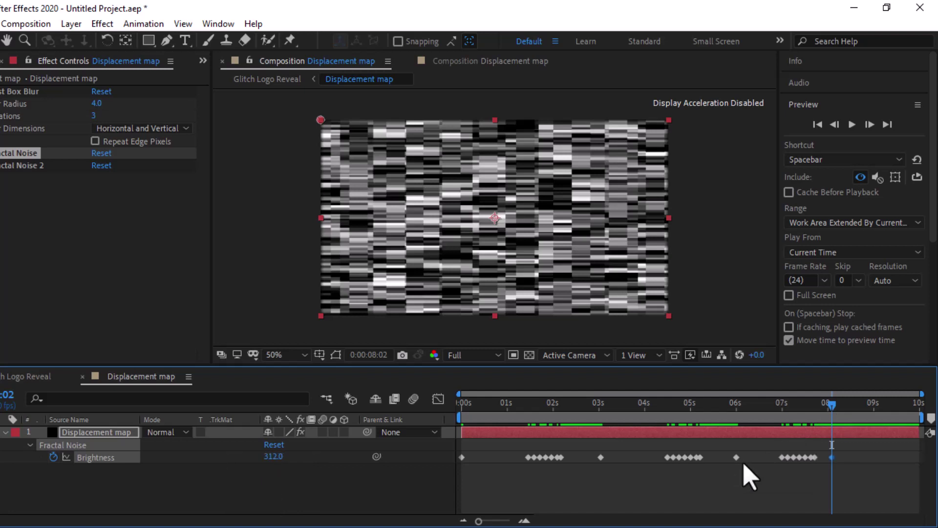
pyautogui.moveTo(836, 408); pyautogui.dragTo(899, 407)
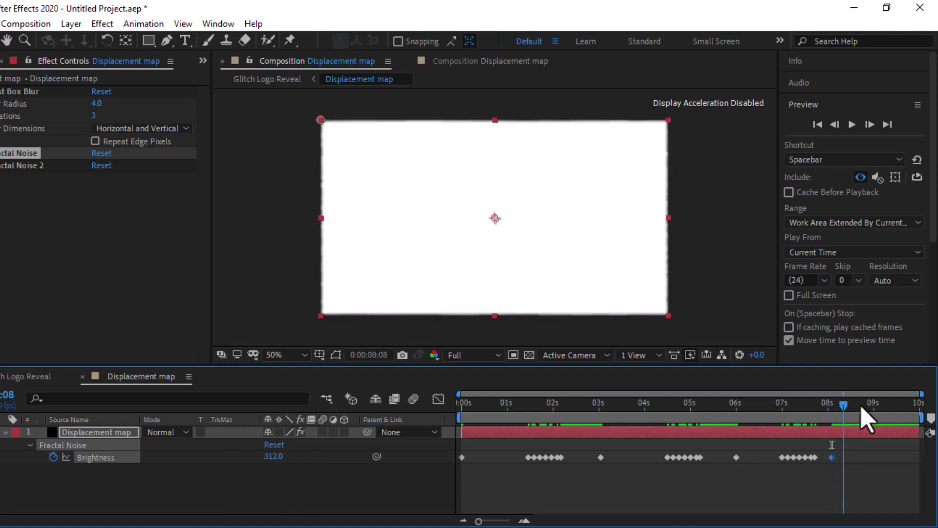
# Extend the Glitch Logo Reveal work area to 10 s, preview the reveal, then return to Displacement map
pyautogui.click(30, 376)
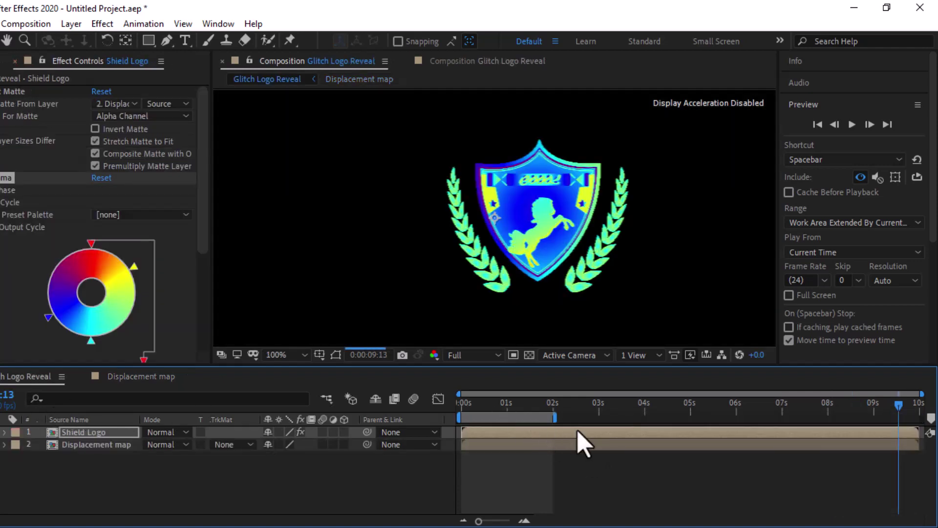
pyautogui.moveTo(573, 416); pyautogui.dragTo(930, 417)
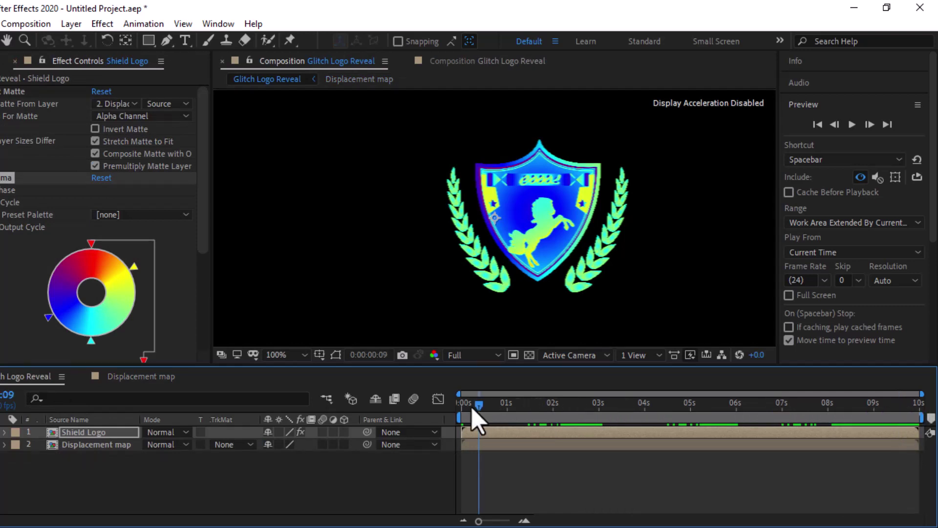
pyautogui.moveTo(476, 420); pyautogui.dragTo(459, 414)
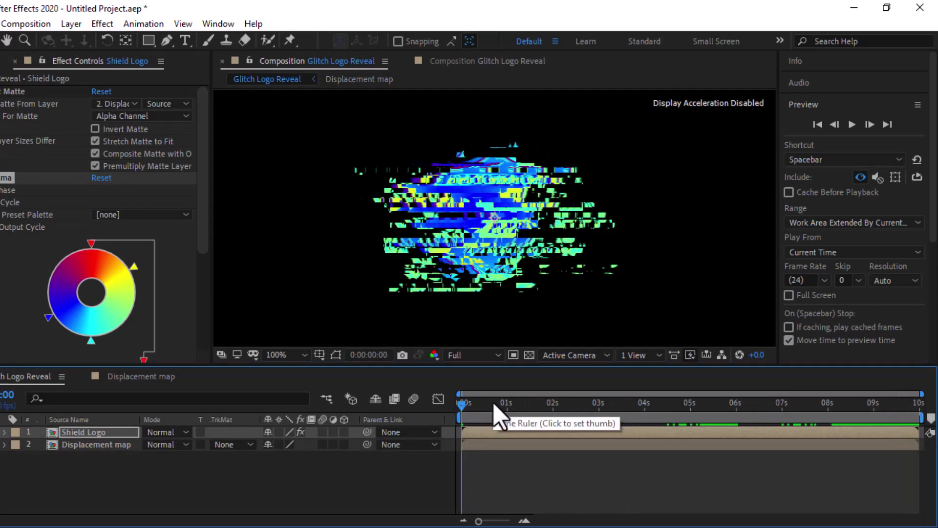
pyautogui.click(461, 404)
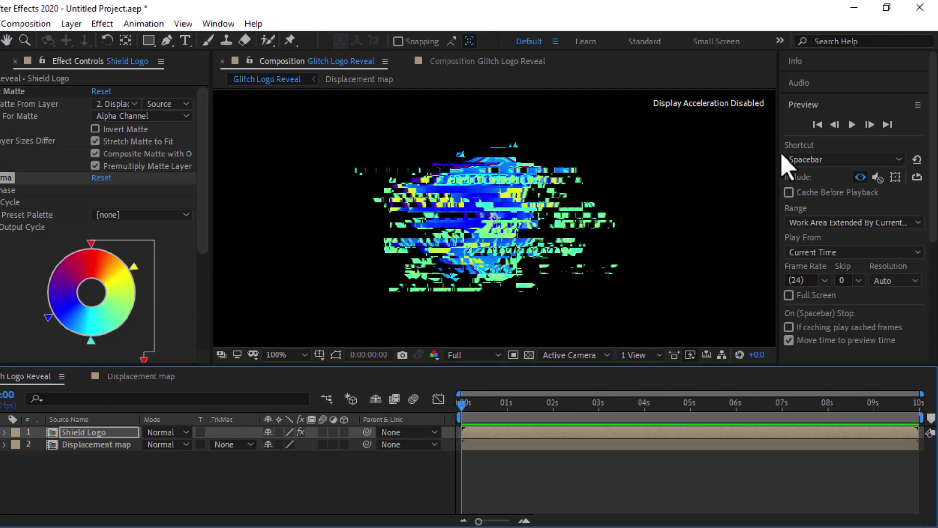
pyautogui.click(852, 124)
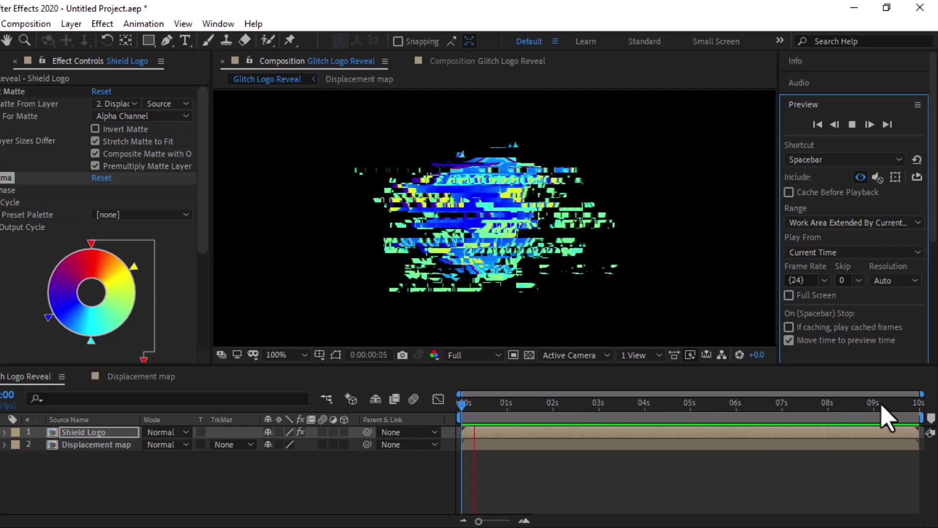
pyautogui.moveTo(872, 413); pyautogui.dragTo(855, 414)
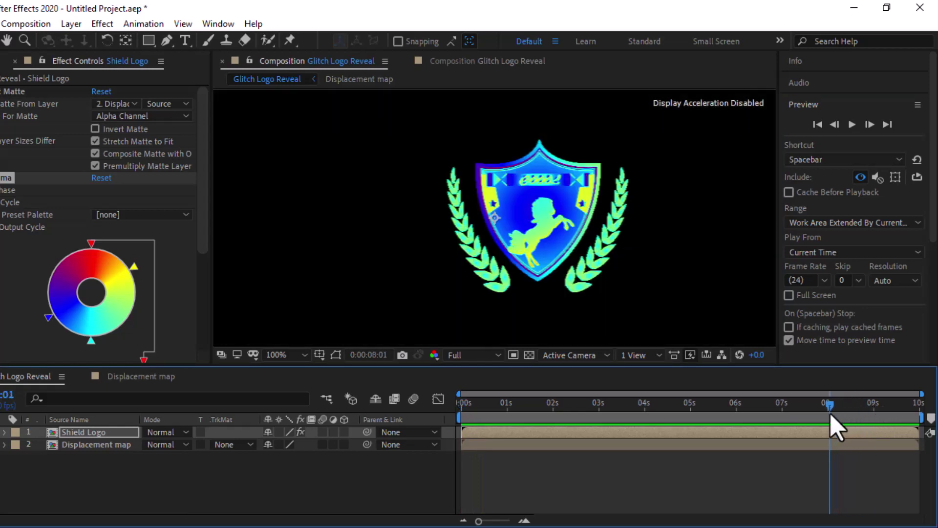
pyautogui.click(140, 376)
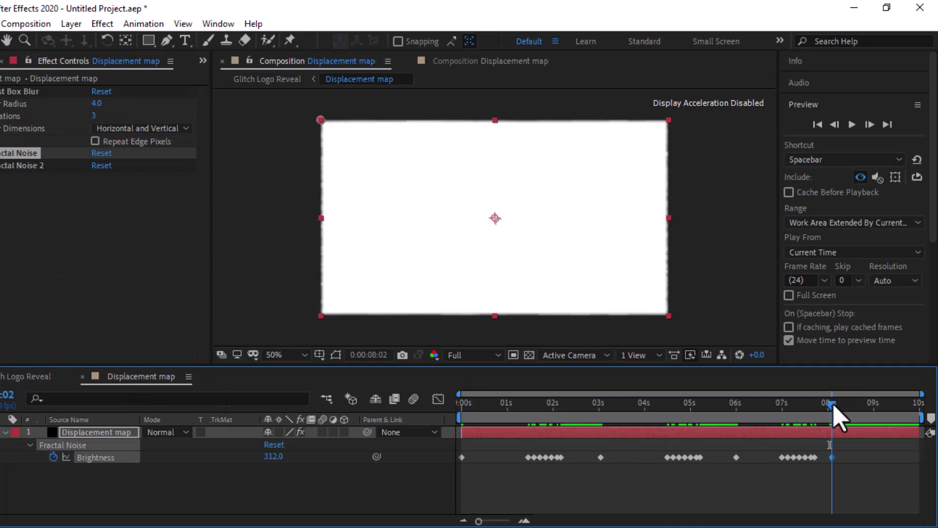
# In Colorama's Modify options, keep All channels and clear Modify Alpha and Composite Over Layer
pyautogui.click(14, 377)
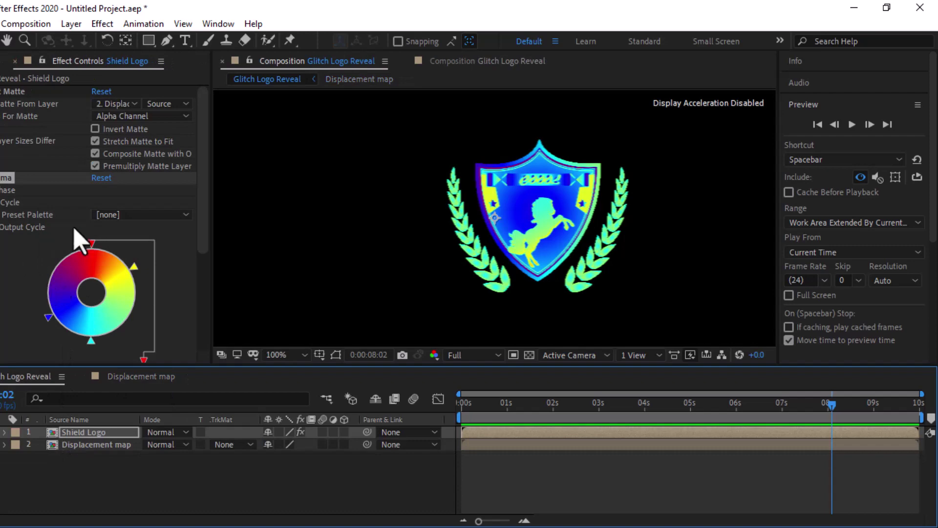
pyautogui.scroll(-1, 27, 274)
pyautogui.scroll(-3, 27, 273)
pyautogui.scroll(-1, 27, 276)
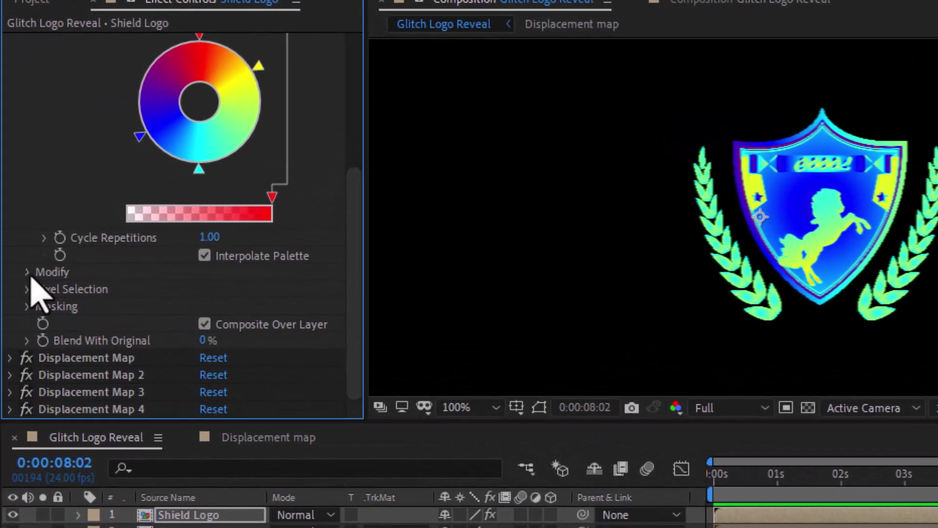
pyautogui.click(4, 258)
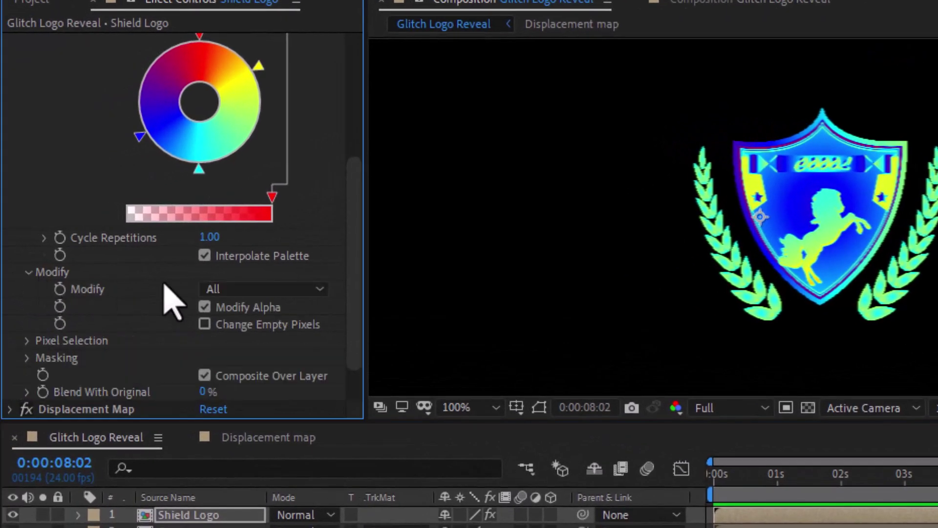
pyautogui.click(216, 289)
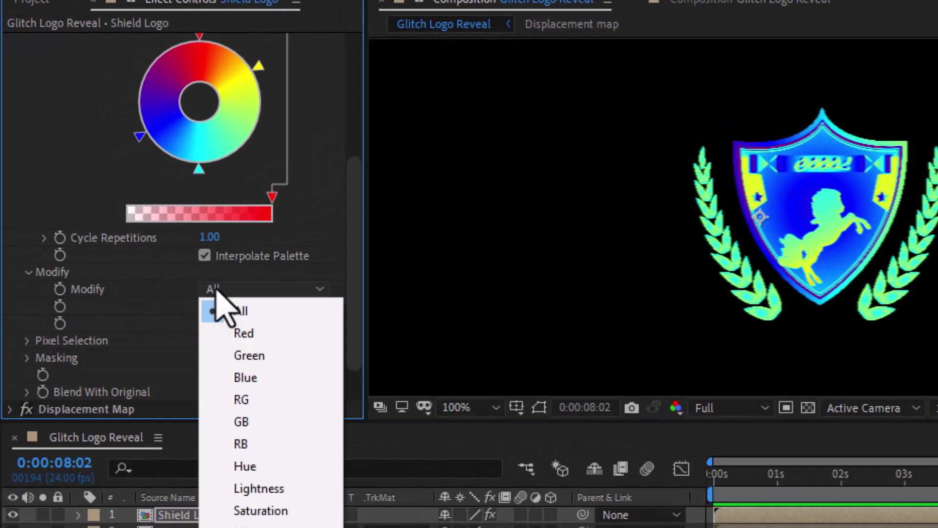
pyautogui.click(176, 325)
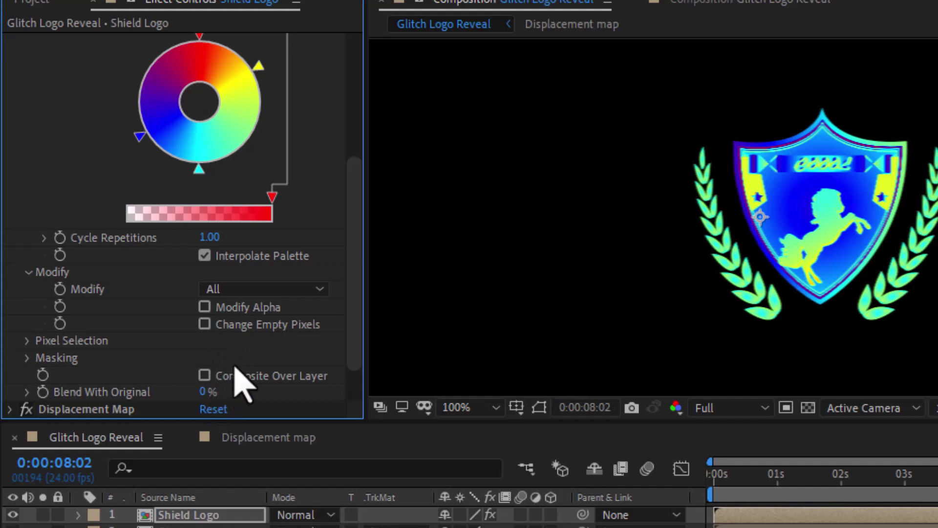
# Raise Colorama's Blend With Original to 100% at 8:11 and check the result at 9 s
pyautogui.scroll(-2, 205, 374)
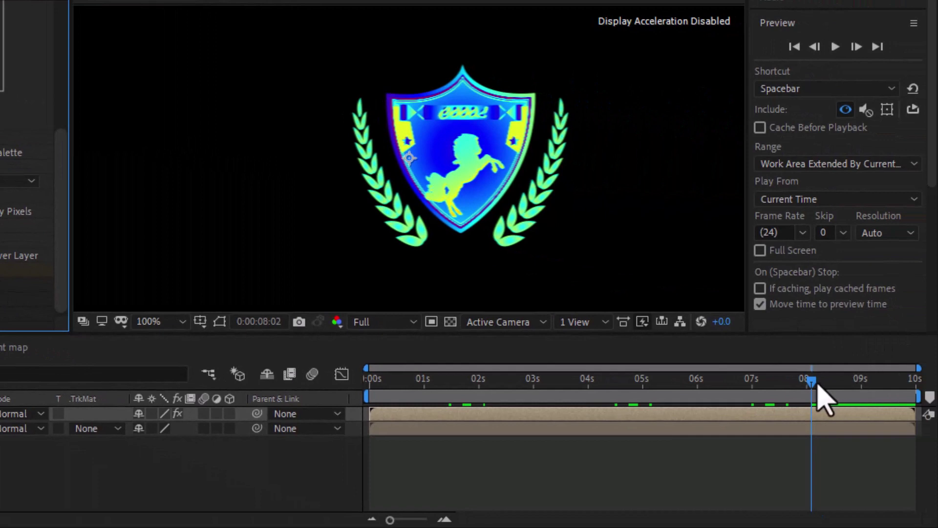
pyautogui.moveTo(817, 386); pyautogui.dragTo(842, 386)
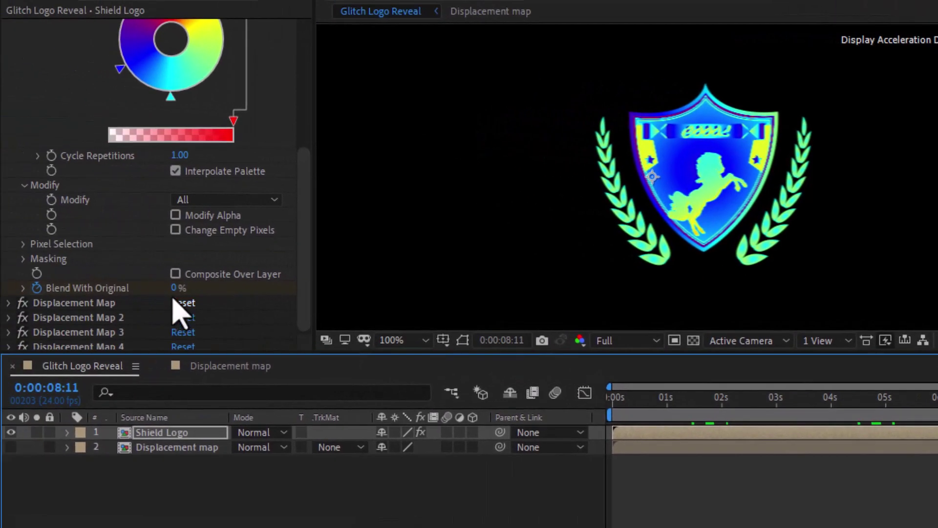
pyautogui.moveTo(104, 282); pyautogui.dragTo(248, 283)
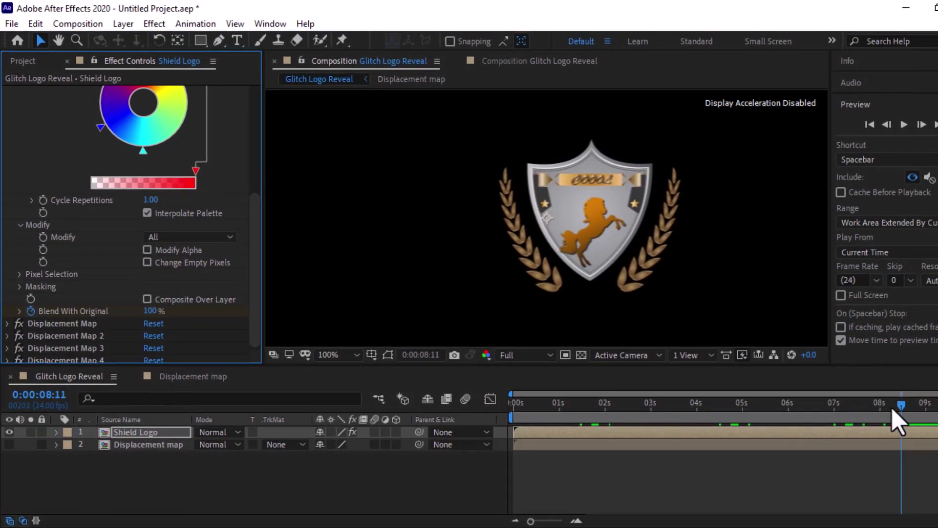
pyautogui.moveTo(900, 409)
pyautogui.mouseDown()
pyautogui.moveTo(926, 410)
pyautogui.moveTo(513, 410)
pyautogui.mouseUp()
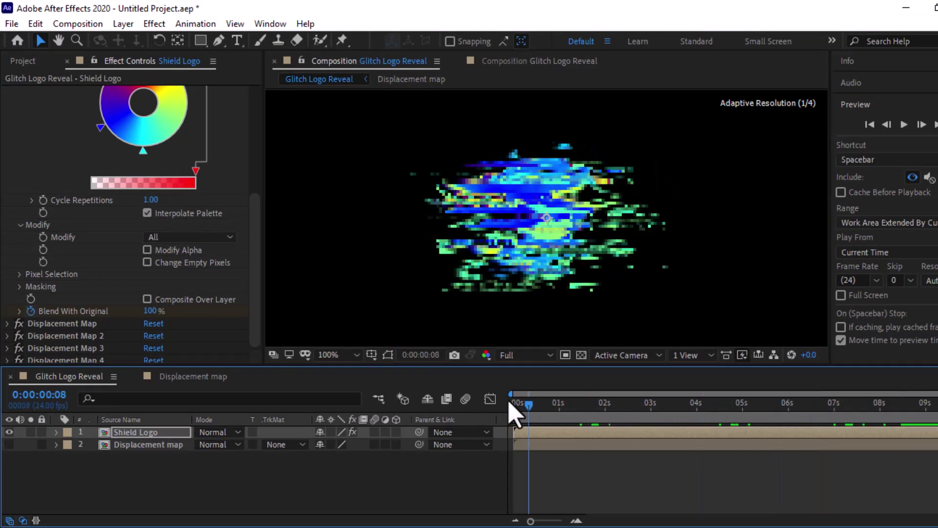
# Create a 960×540, 24 fps, 10-second composition named Final Comp
pyautogui.click(29, 61)
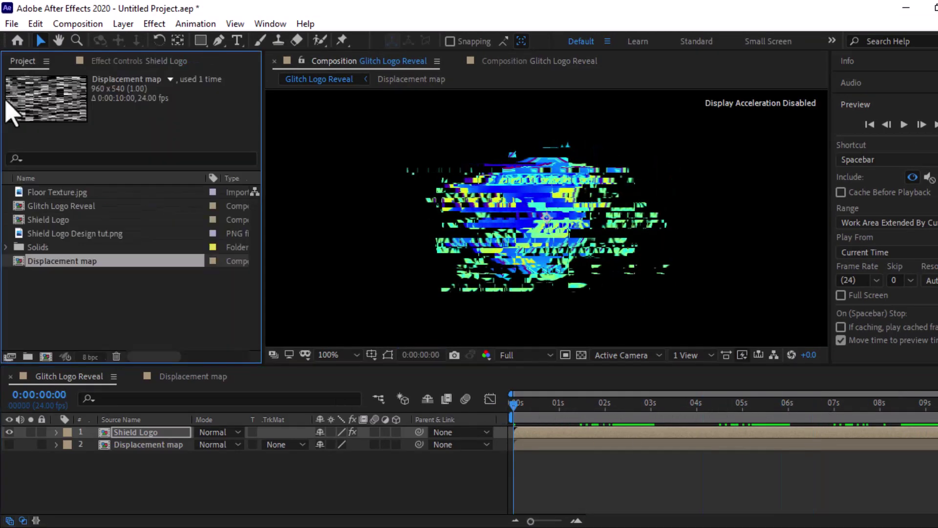
pyautogui.click(46, 357)
pyautogui.write('Final Comp')
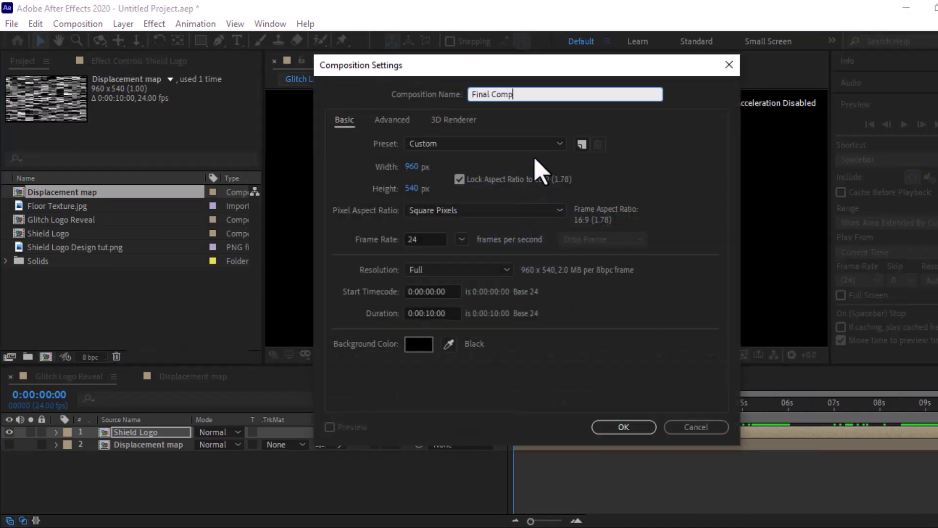
pyautogui.press('Return')
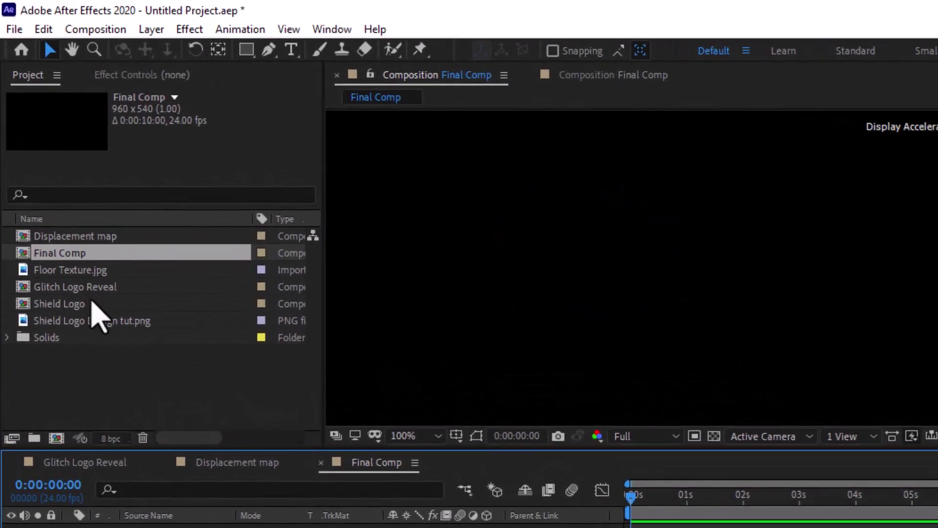
pyautogui.moveTo(93, 288); pyautogui.dragTo(113, 451)
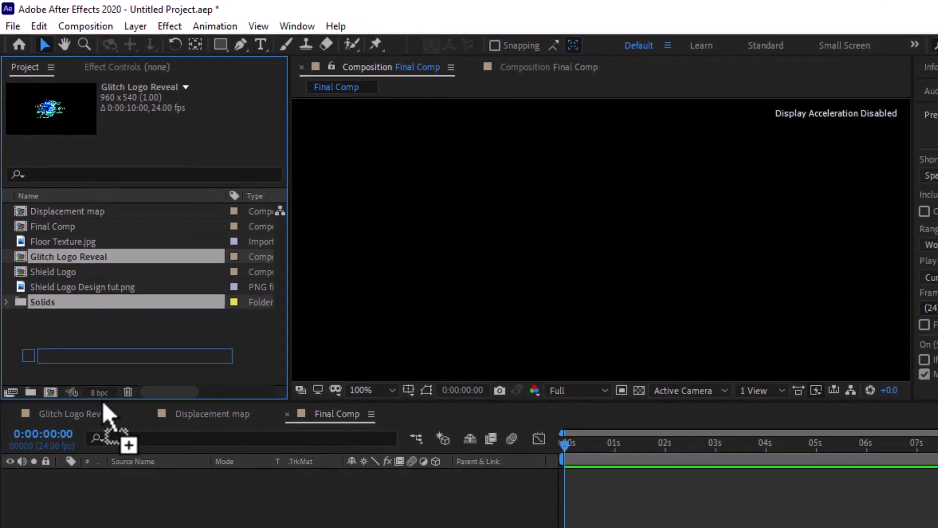
# Add Glitch Logo Reveal to Final Comp, fit the viewer, show title/action-safe guides, and enable 3D
pyautogui.moveTo(101, 400); pyautogui.dragTo(101, 453)
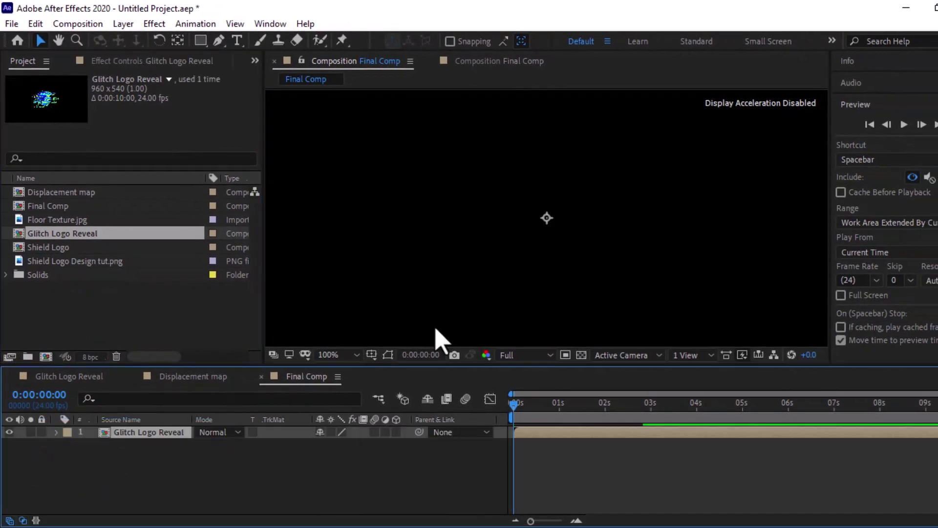
pyautogui.click(340, 355)
pyautogui.press('Escape')
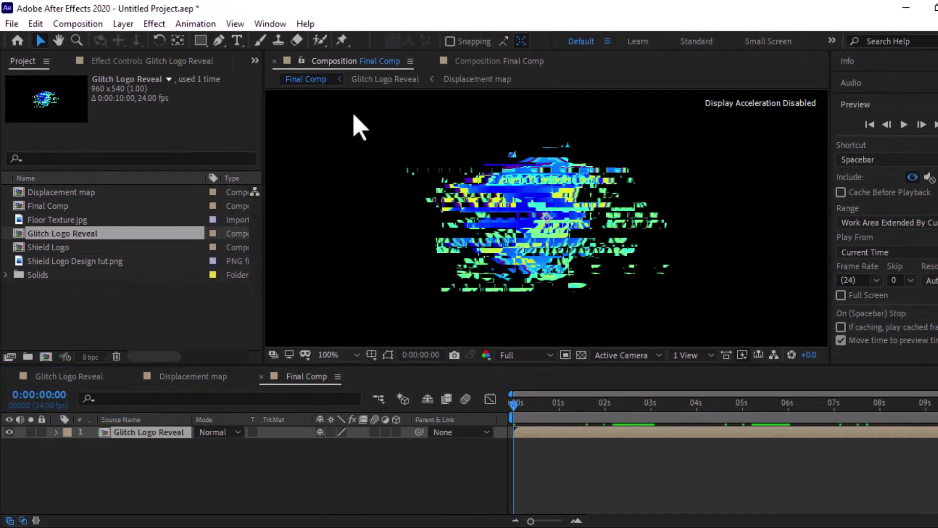
pyautogui.click(371, 355)
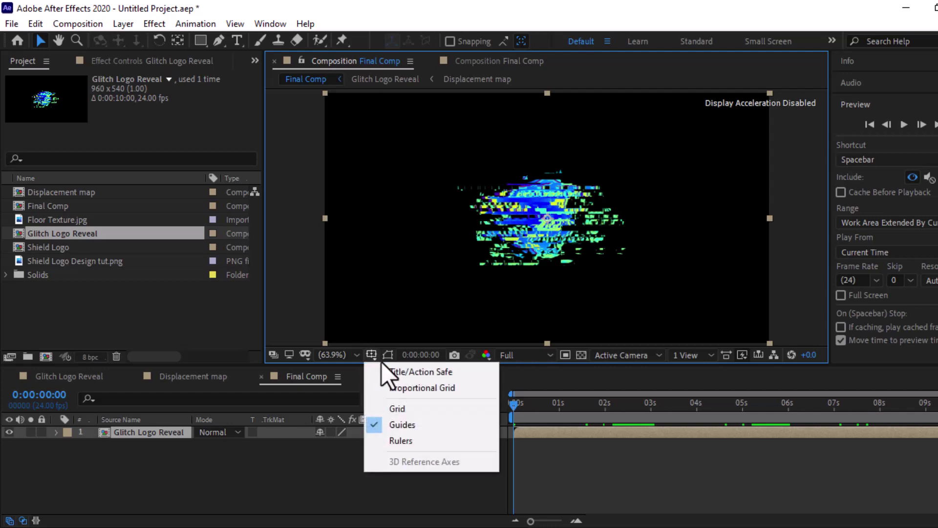
pyautogui.click(390, 371)
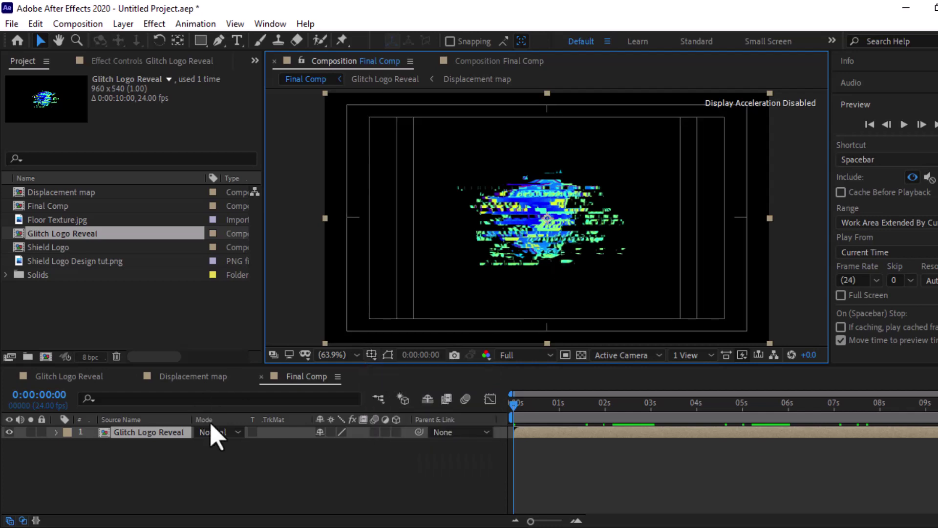
pyautogui.click(396, 431)
# Lift the 3D logo layer along Y to position 160.4 near the top of the frame
pyautogui.moveTo(547, 171); pyautogui.dragTo(558, 131)
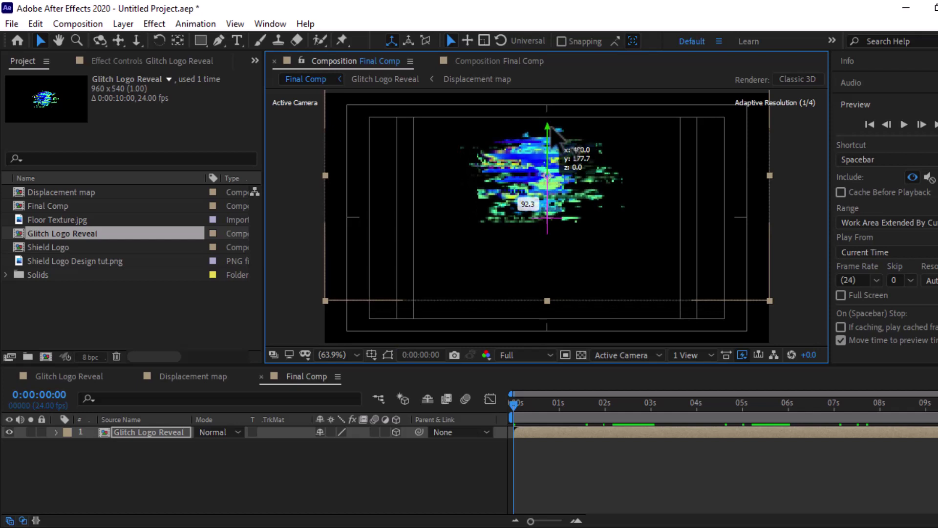
pyautogui.moveTo(558, 131); pyautogui.dragTo(558, 127)
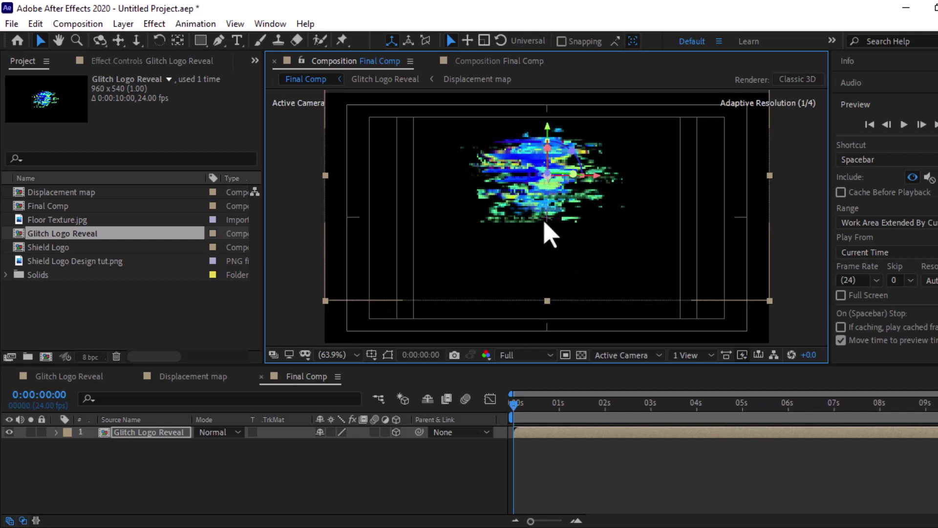
pyautogui.moveTo(552, 128); pyautogui.dragTo(553, 119)
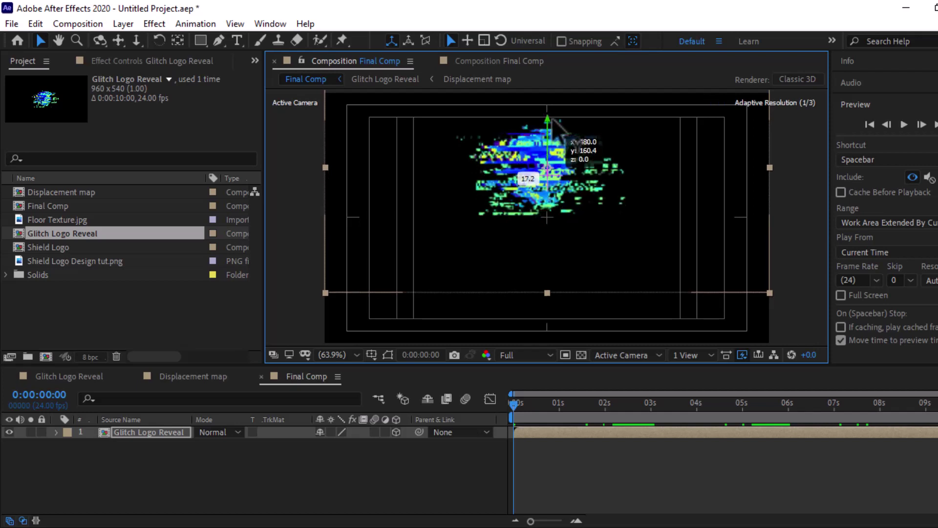
pyautogui.press('space')
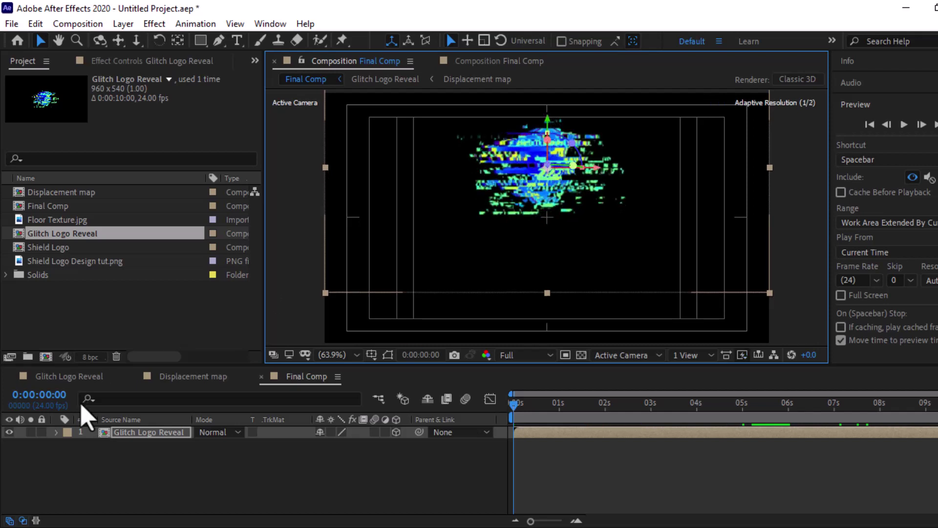
pyautogui.click(120, 419)
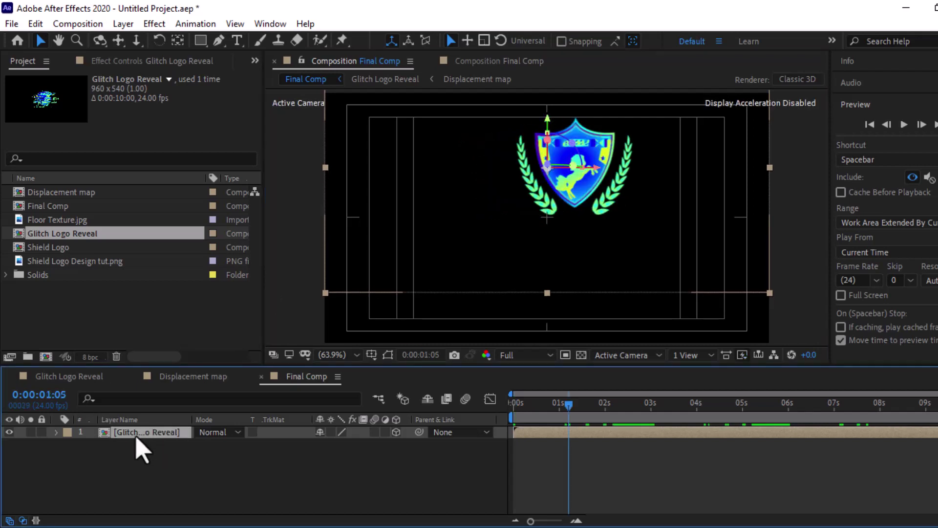
# Duplicate the Glitch Logo Reveal layer and flip the copy upside down in 3D
pyautogui.click(35, 29)
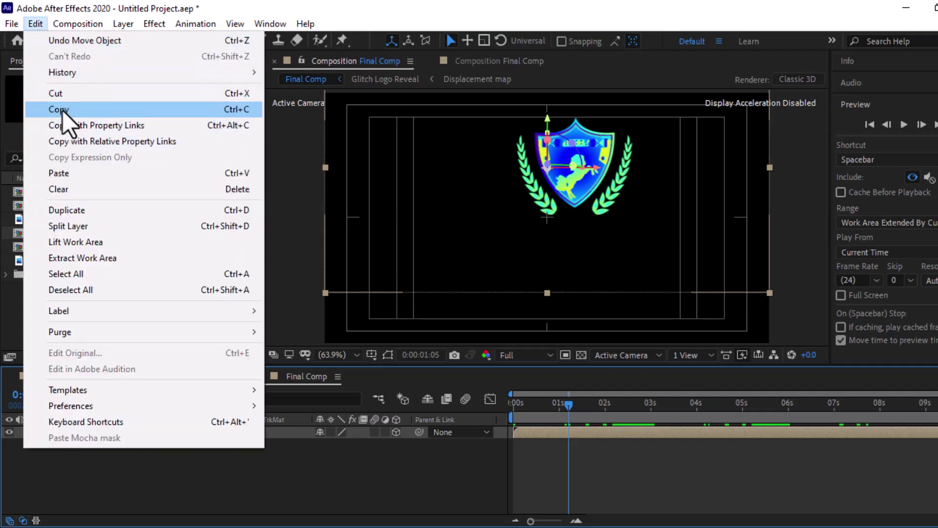
pyautogui.click(68, 210)
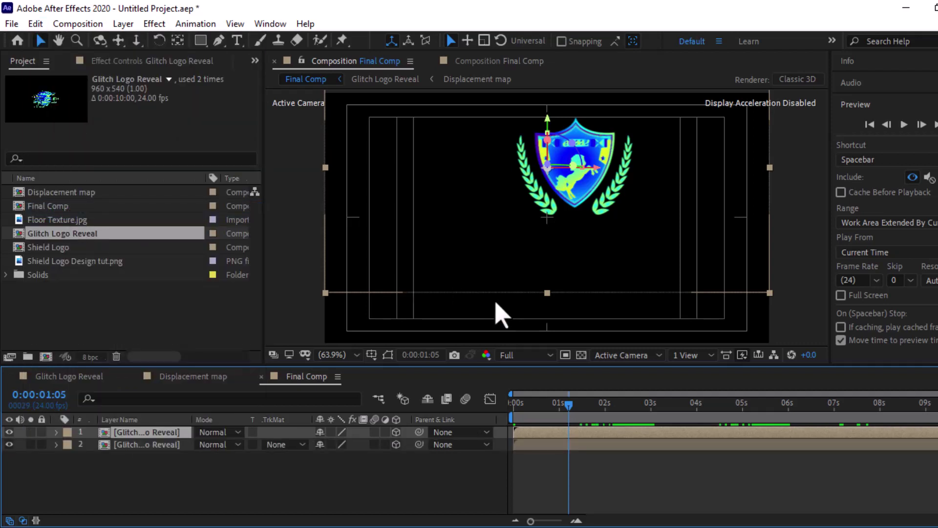
pyautogui.click(158, 41)
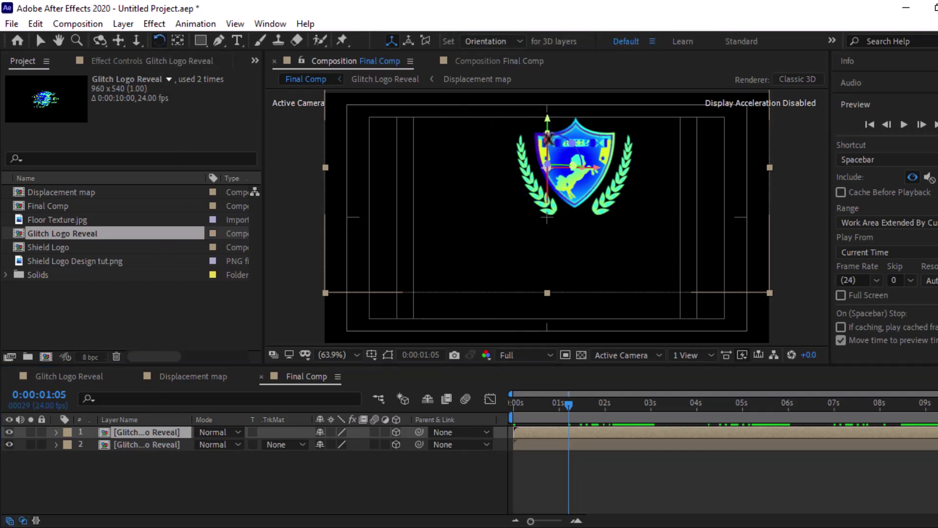
pyautogui.moveTo(547, 215)
pyautogui.mouseDown()
pyautogui.moveTo(541, 240)
pyautogui.moveTo(541, 226)
pyautogui.mouseUp()
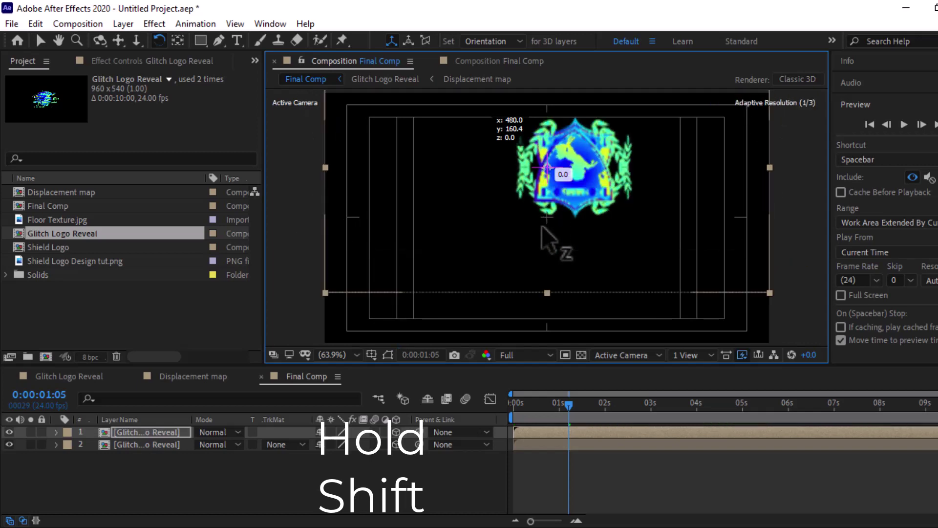
# Move the flipped copy down below the original and solo the upright logo to check
pyautogui.click(40, 40)
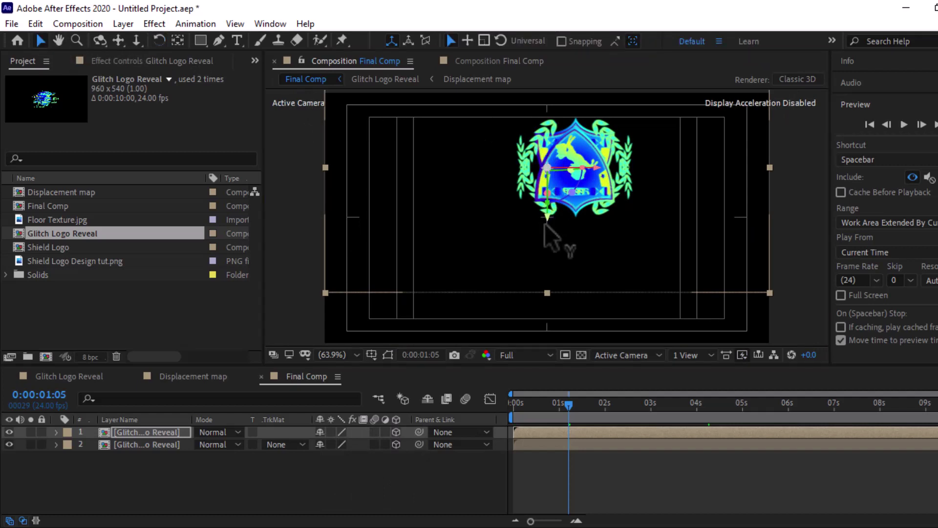
pyautogui.moveTo(547, 217); pyautogui.dragTo(560, 338)
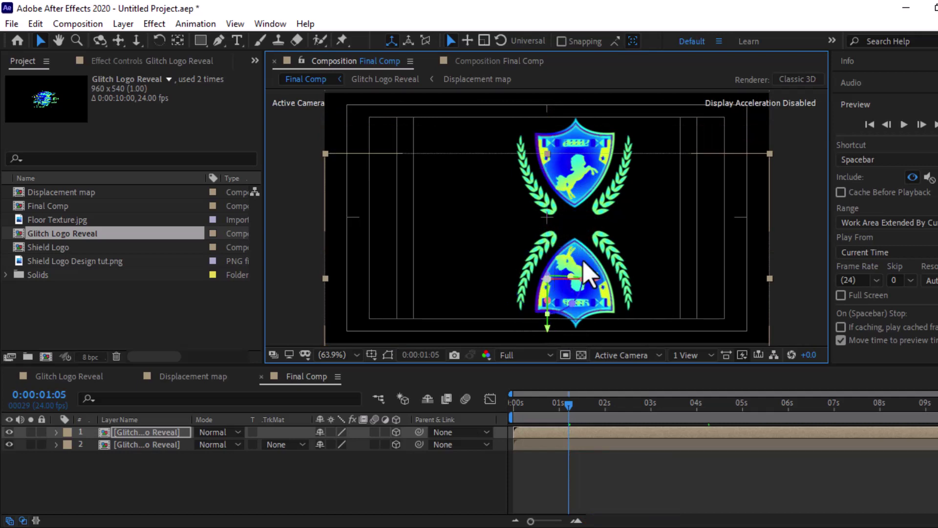
pyautogui.click(157, 444)
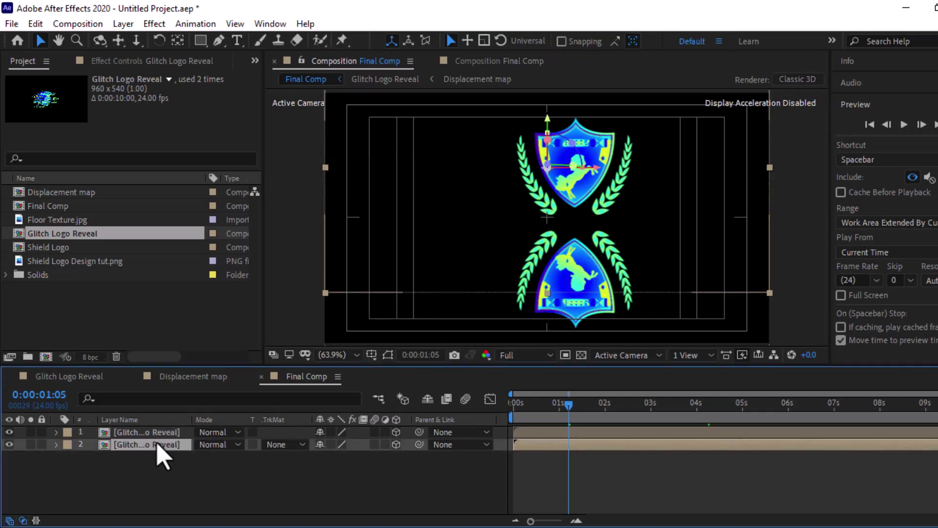
pyautogui.click(31, 444)
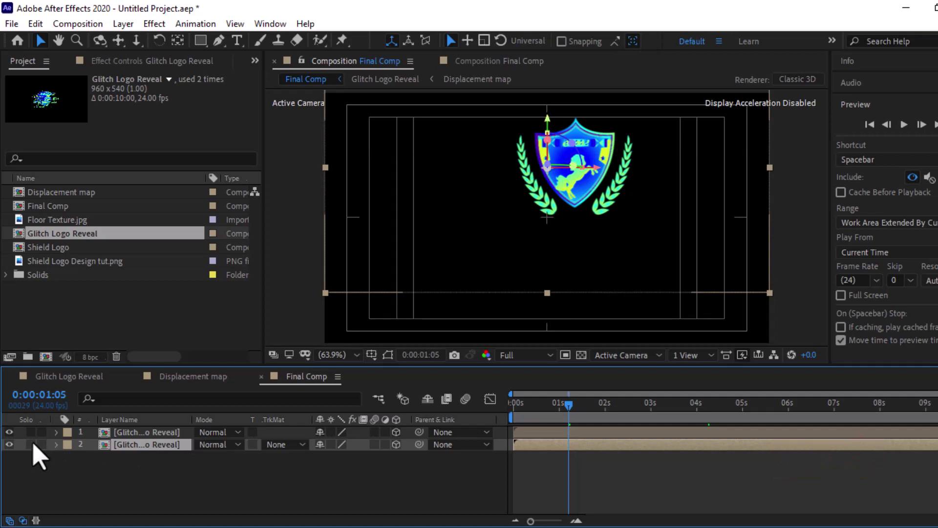
# Unsolo the layers, move the mirrored copy beneath the original, and rename it Reflection
pyautogui.click(42, 444)
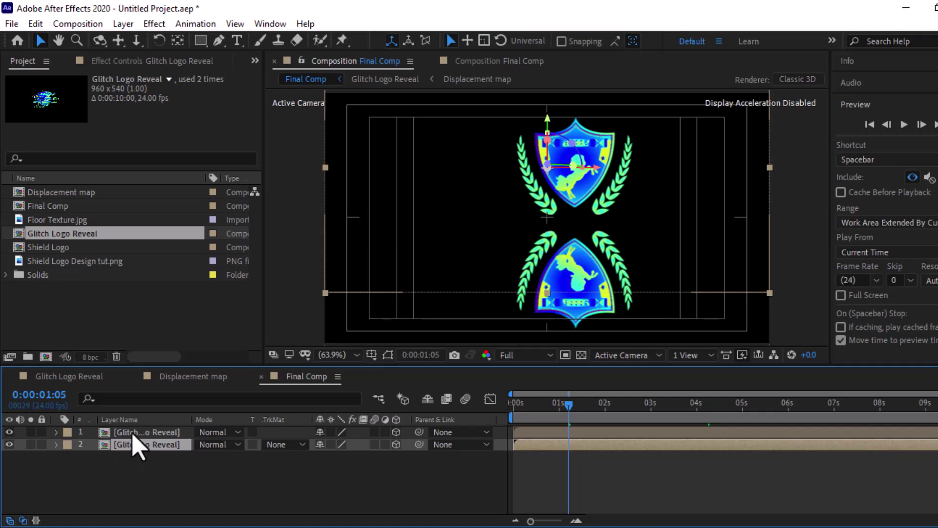
pyautogui.moveTo(133, 434); pyautogui.dragTo(136, 461)
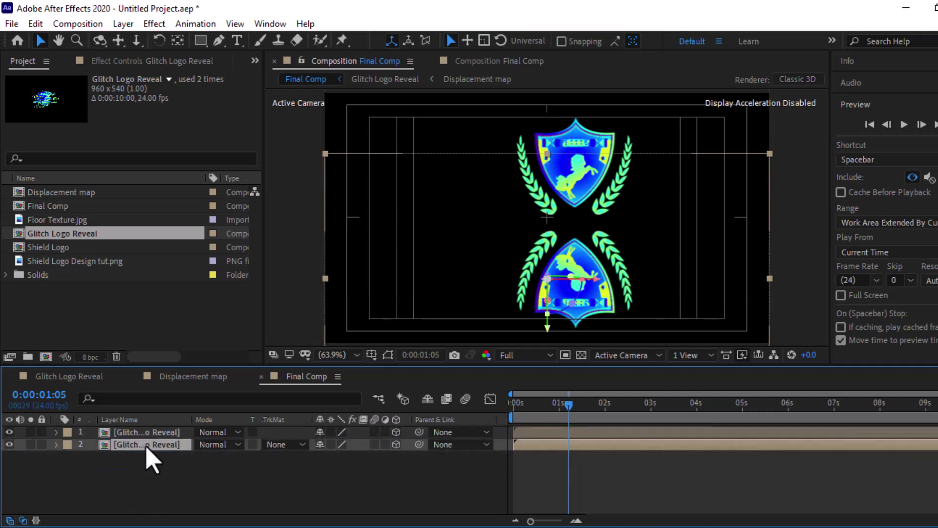
pyautogui.press('Return')
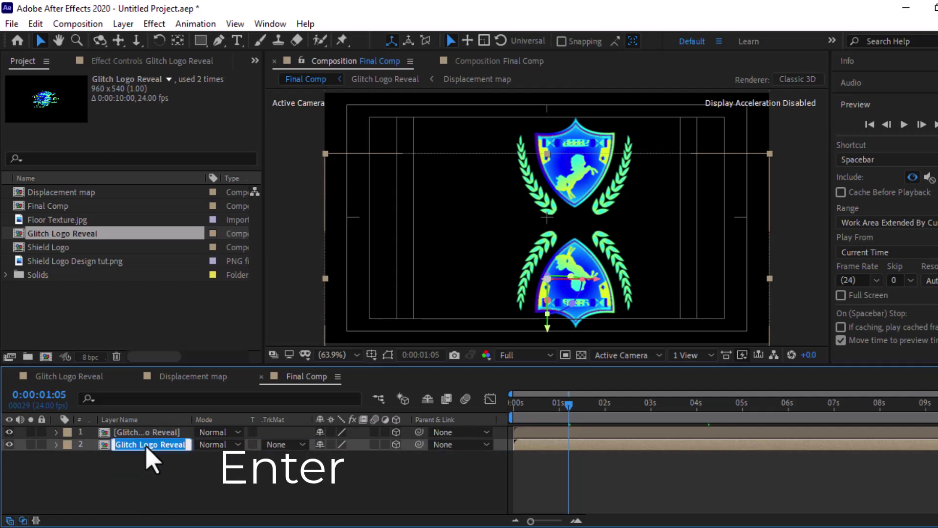
pyautogui.write('Reflection')
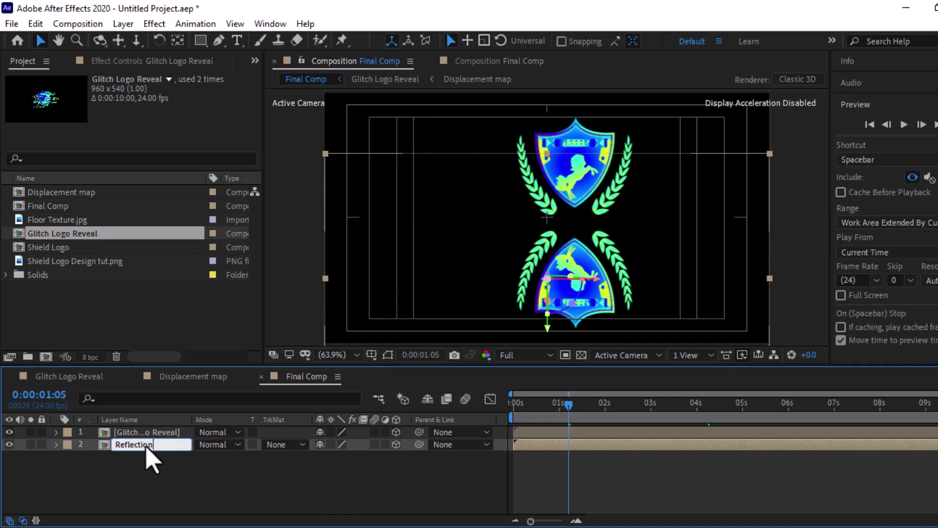
pyautogui.press('Return')
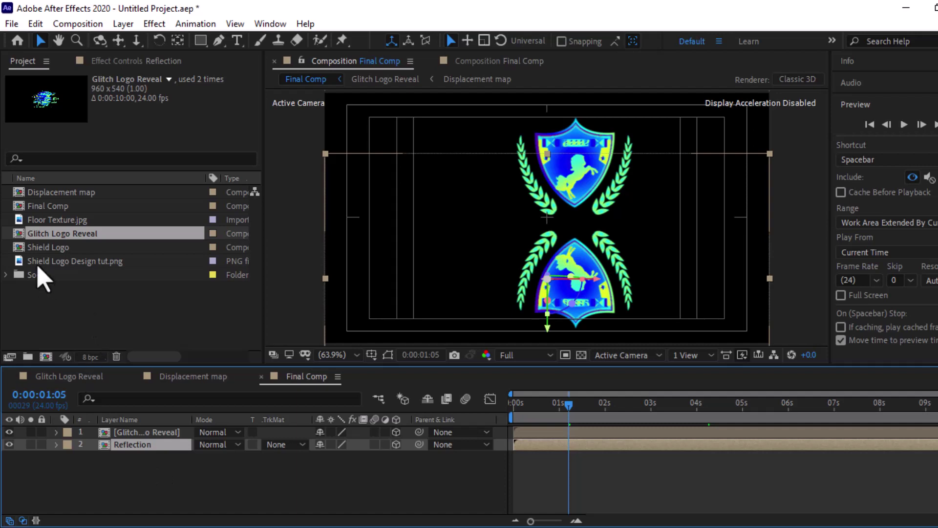
# Add Floor Texture.jpg above the logo layers, scale it to about 20%, and make it 3D
pyautogui.click(51, 220)
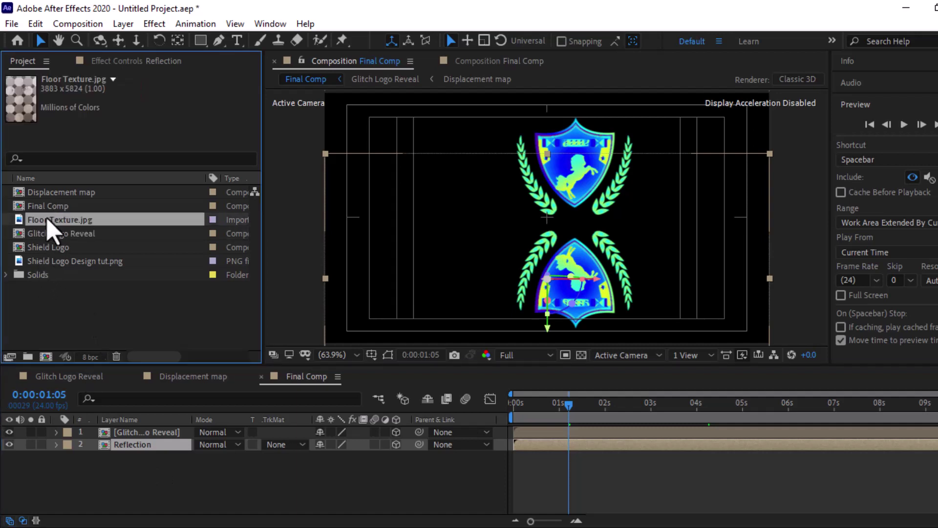
pyautogui.moveTo(47, 220); pyautogui.dragTo(125, 437)
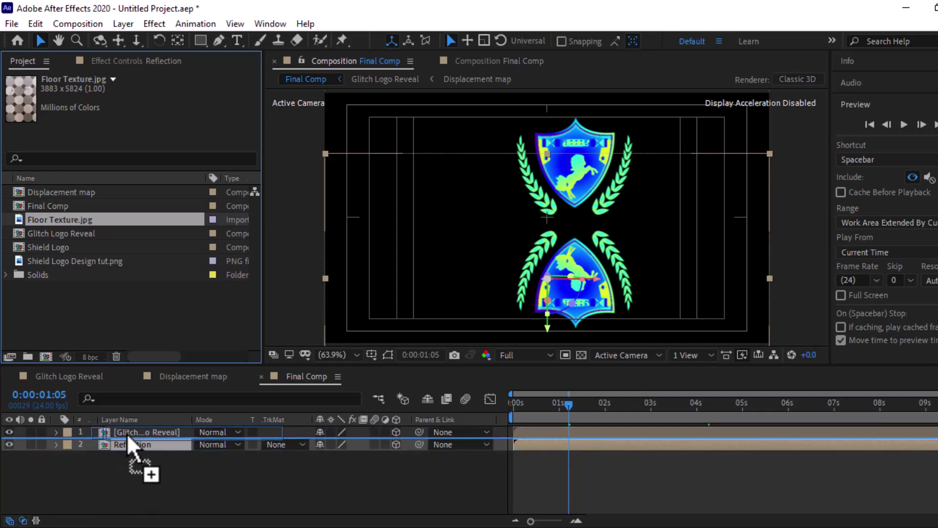
pyautogui.moveTo(125, 439); pyautogui.dragTo(127, 434)
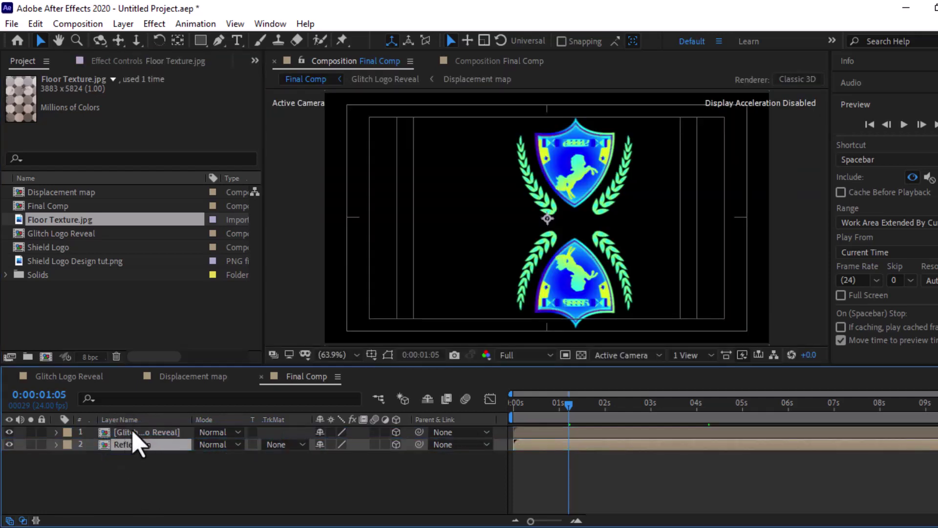
pyautogui.press('s')
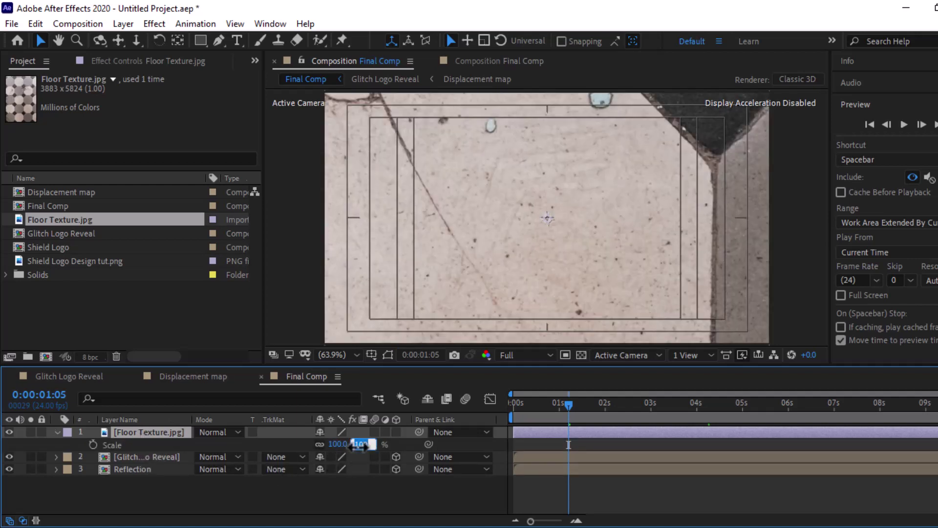
pyautogui.write('7')
pyautogui.press('Return')
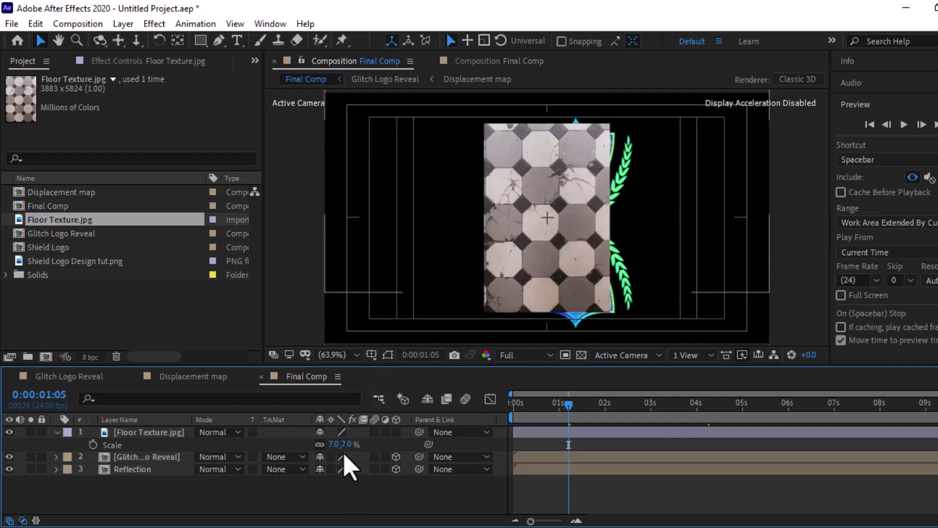
pyautogui.moveTo(348, 445); pyautogui.dragTo(356, 443)
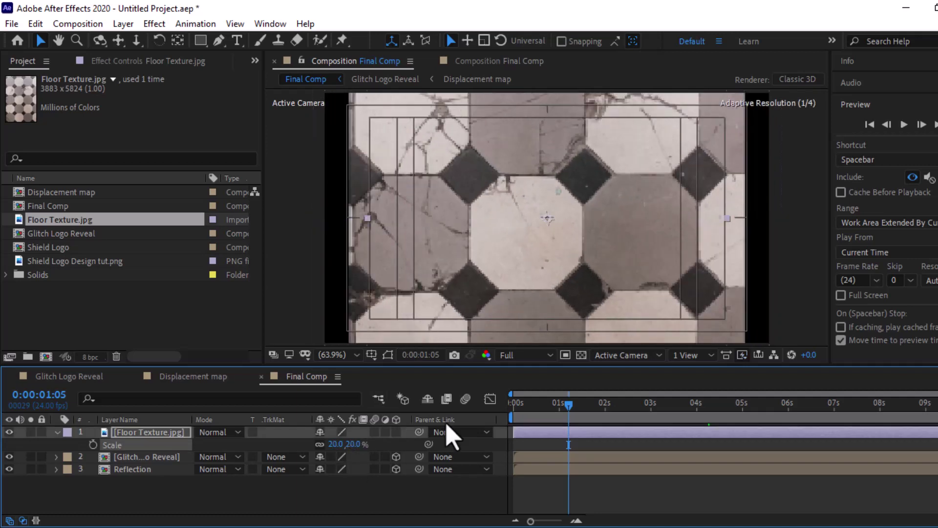
pyautogui.click(396, 432)
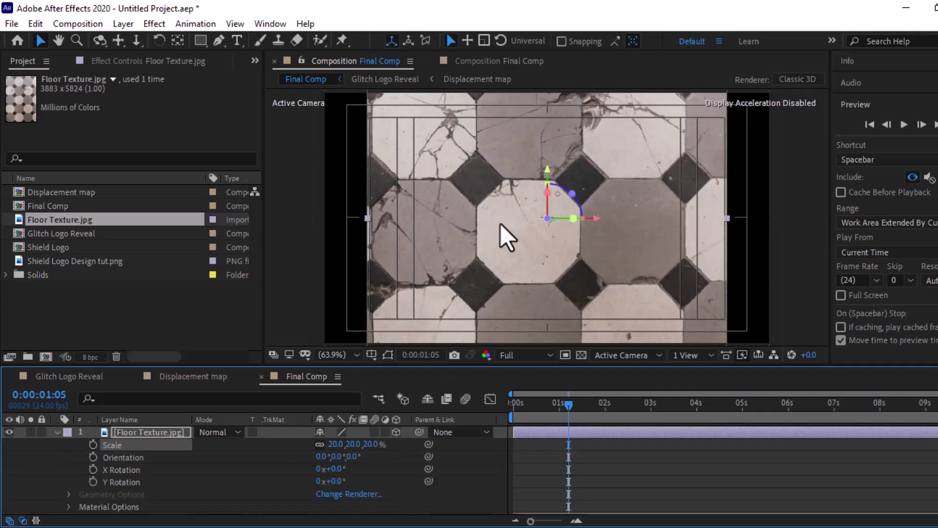
# Rotate the floor texture on its X axis to a 270° orientation
pyautogui.click(159, 41)
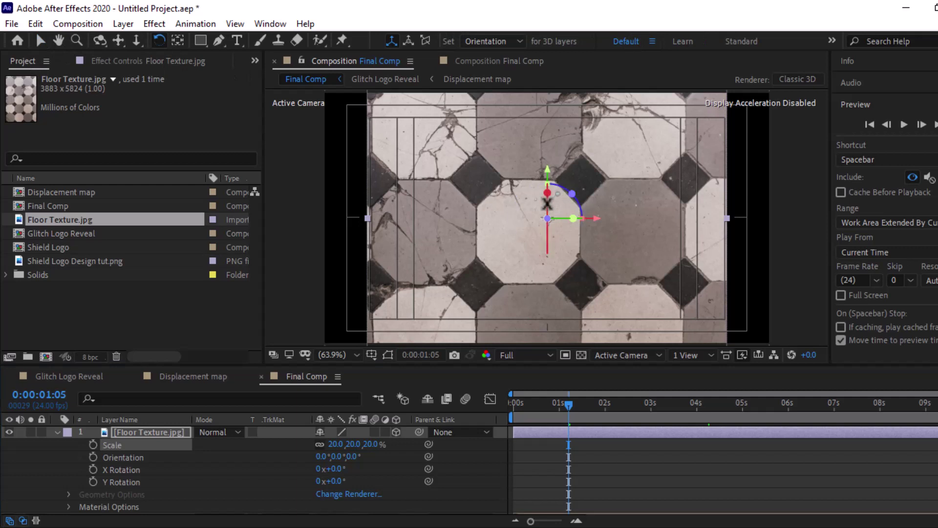
pyautogui.click(548, 179)
pyautogui.moveTo(548, 170)
pyautogui.mouseDown()
pyautogui.moveTo(544, 151)
pyautogui.moveTo(546, 170)
pyautogui.mouseUp()
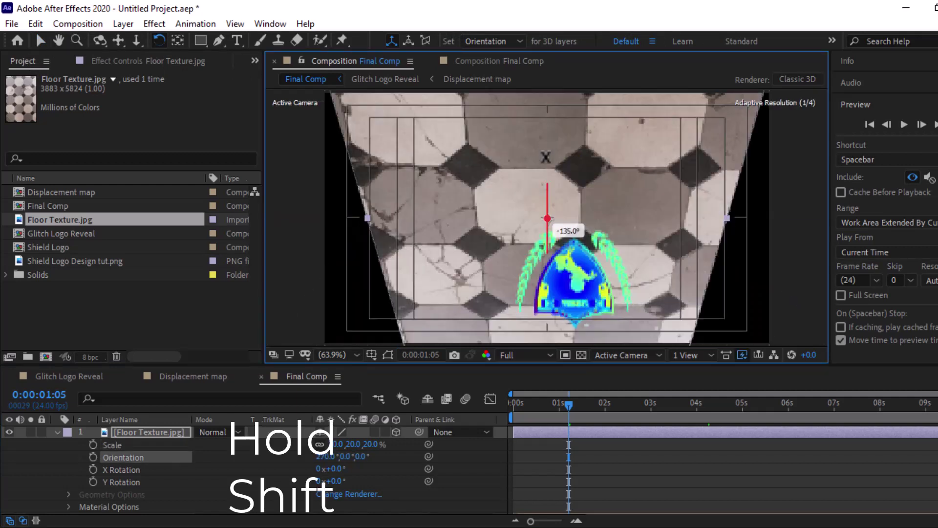
pyautogui.moveTo(547, 218); pyautogui.dragTo(547, 219)
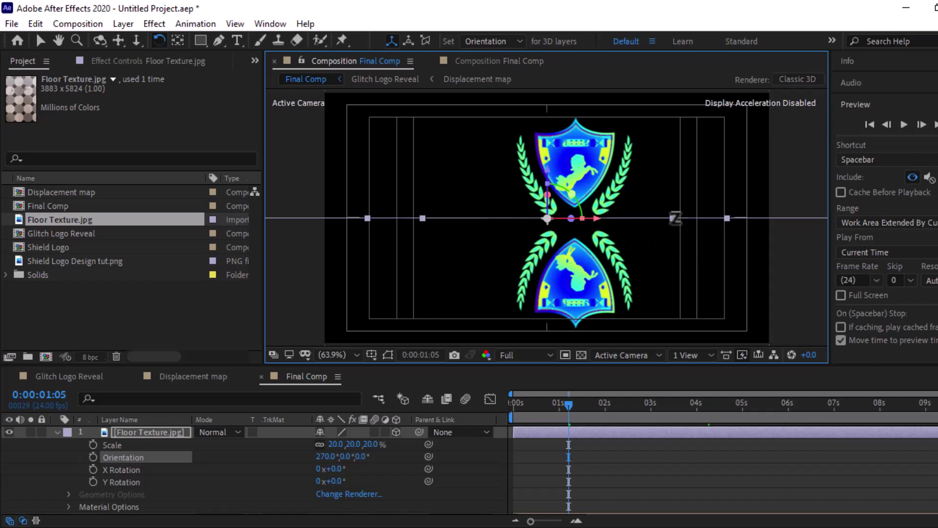
# Scale the floor to 30% and tilt it back into a perspective ground plane
pyautogui.click(145, 433)
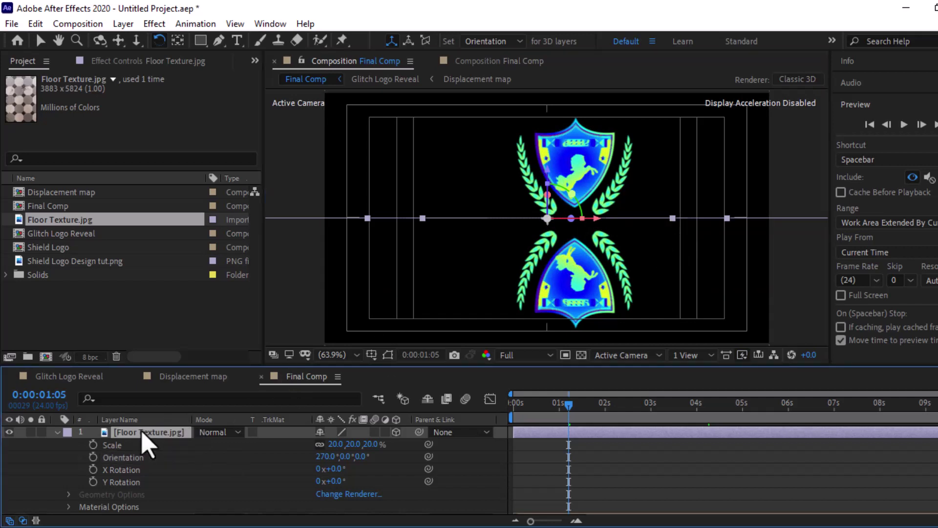
pyautogui.press('r')
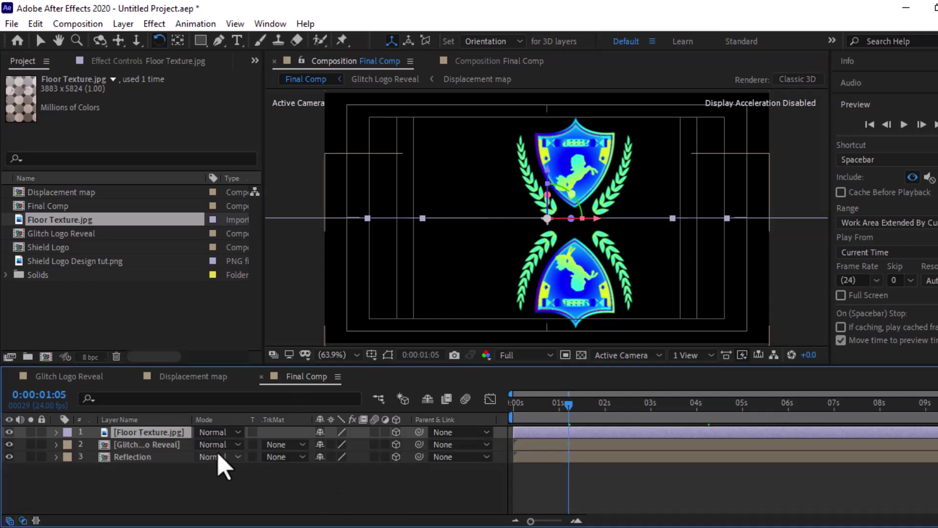
pyautogui.press('s')
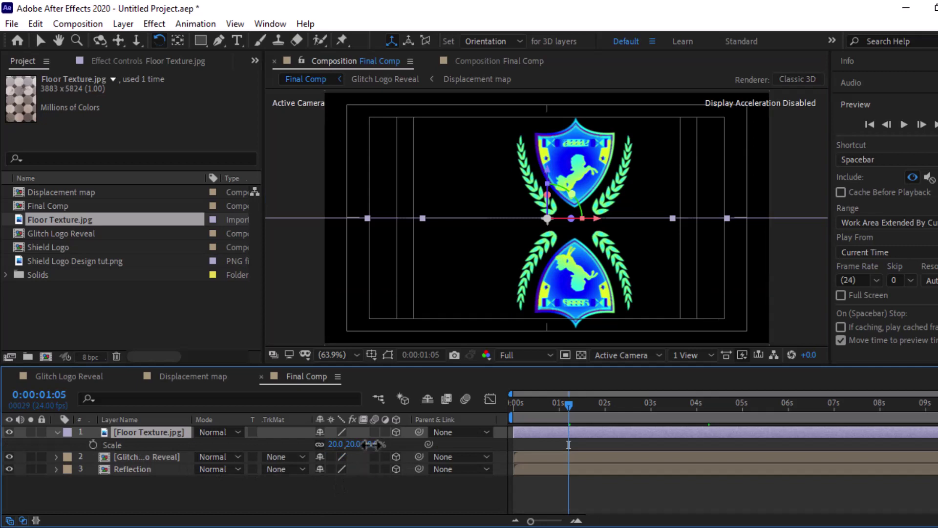
pyautogui.moveTo(372, 444); pyautogui.dragTo(376, 444)
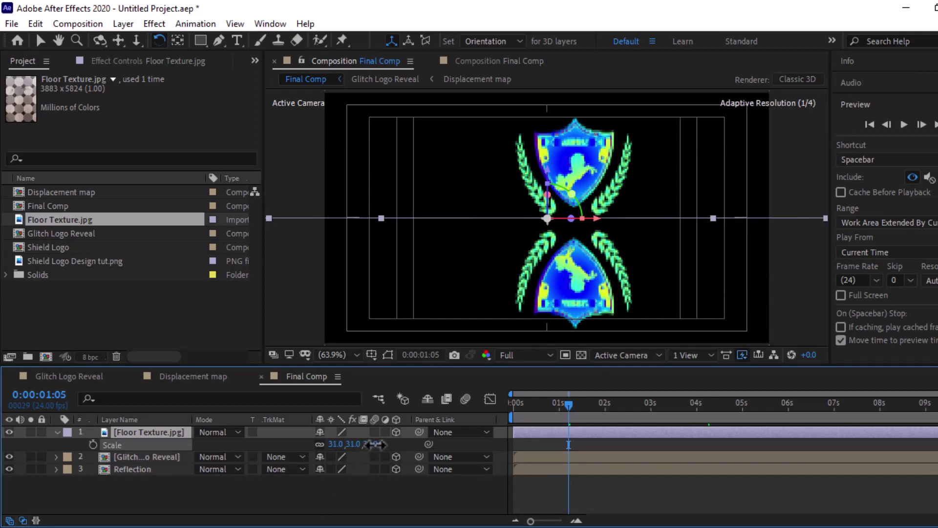
pyautogui.moveTo(511, 318); pyautogui.dragTo(570, 229)
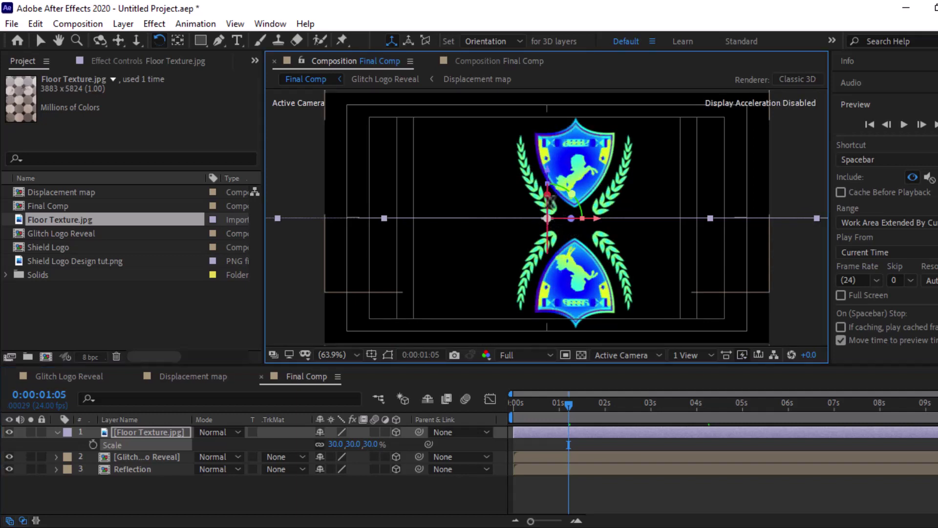
pyautogui.moveTo(551, 196)
pyautogui.mouseDown()
pyautogui.moveTo(551, 218)
pyautogui.moveTo(523, 240)
pyautogui.mouseUp()
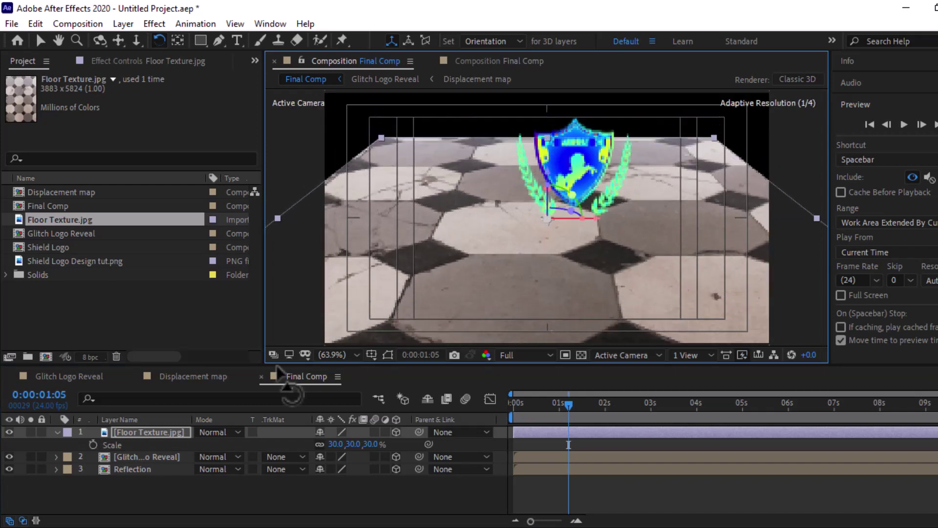
# Open Pre-compose for the Floor Texture layer and select the end of 'Floor Texture.jpg Comp 1'
pyautogui.click(152, 433)
pyautogui.click(121, 24)
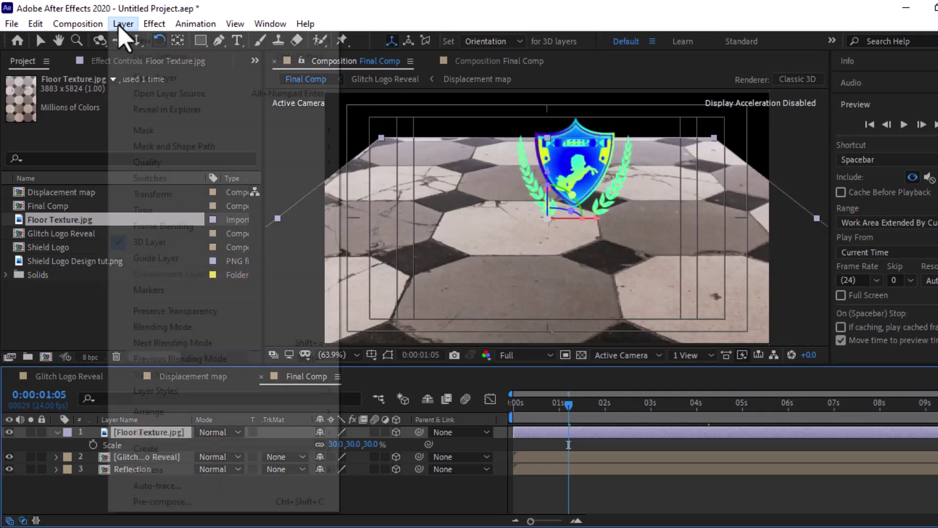
pyautogui.click(152, 501)
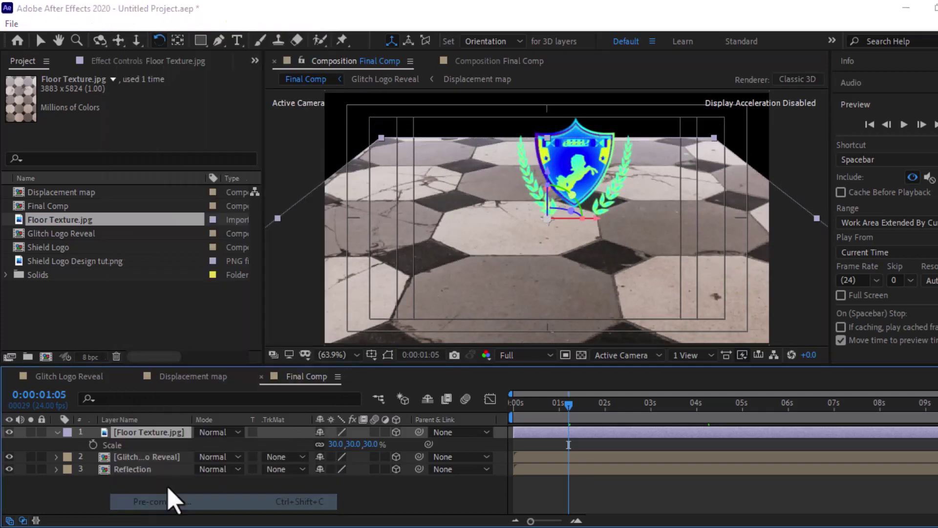
pyautogui.moveTo(540, 179); pyautogui.dragTo(499, 181)
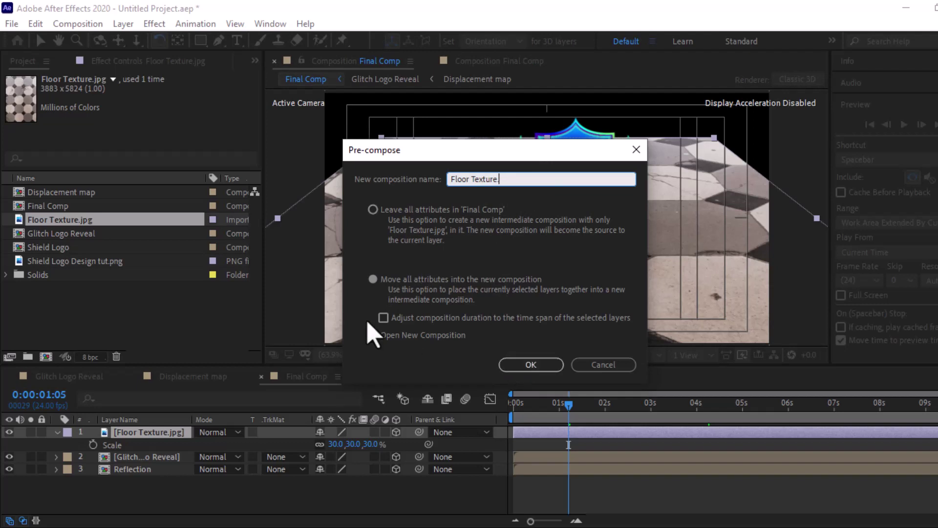
# Pre-compose the floor texture as 'Floor Texture.' with all attributes moved, then turn off its visibility
pyautogui.click(372, 279)
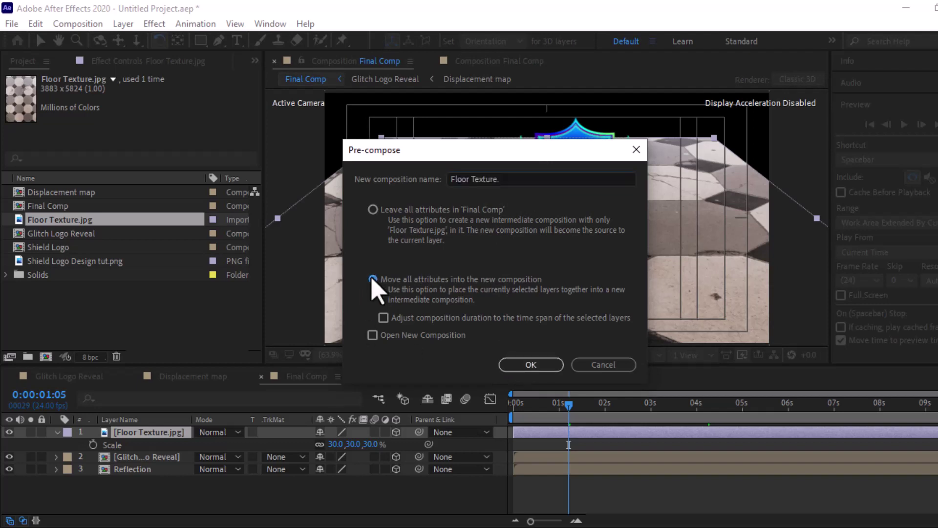
pyautogui.click(543, 368)
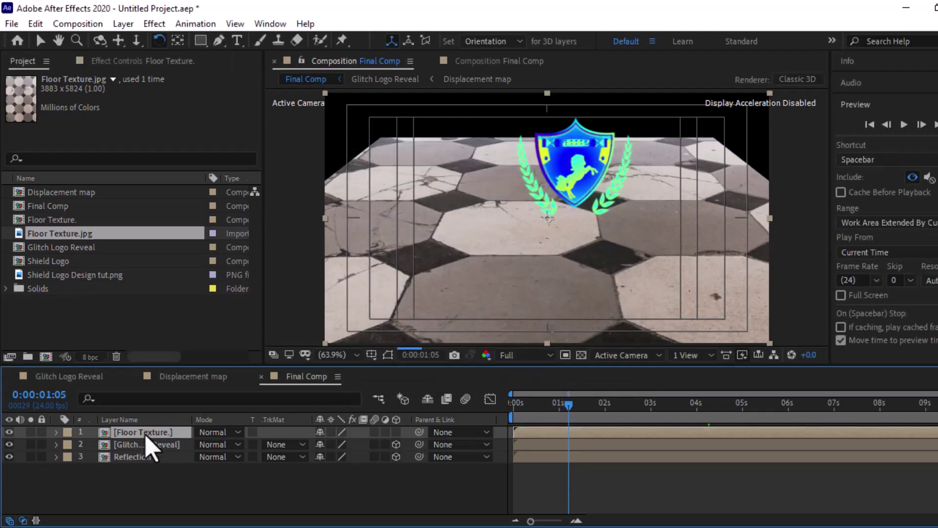
pyautogui.click(8, 431)
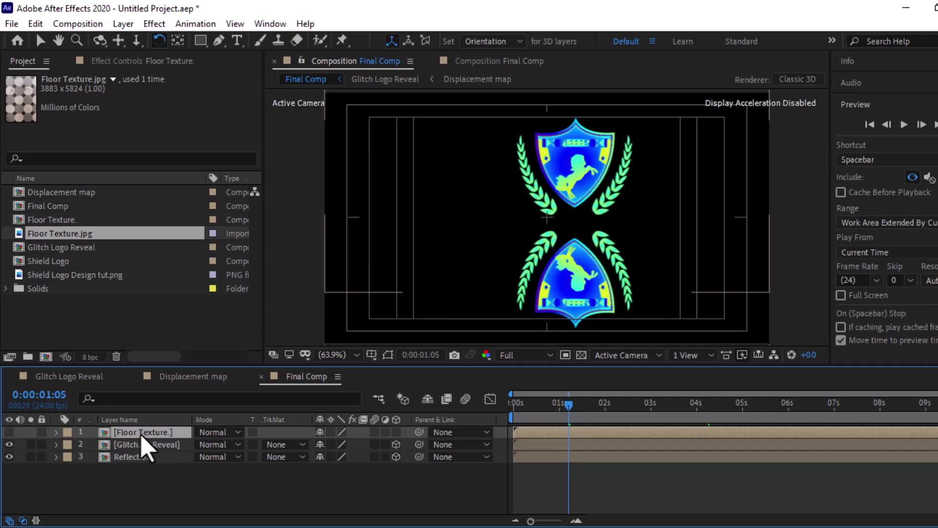
# Add an adjustment layer above Reflection and apply Compound Blur to it
pyautogui.click(132, 458)
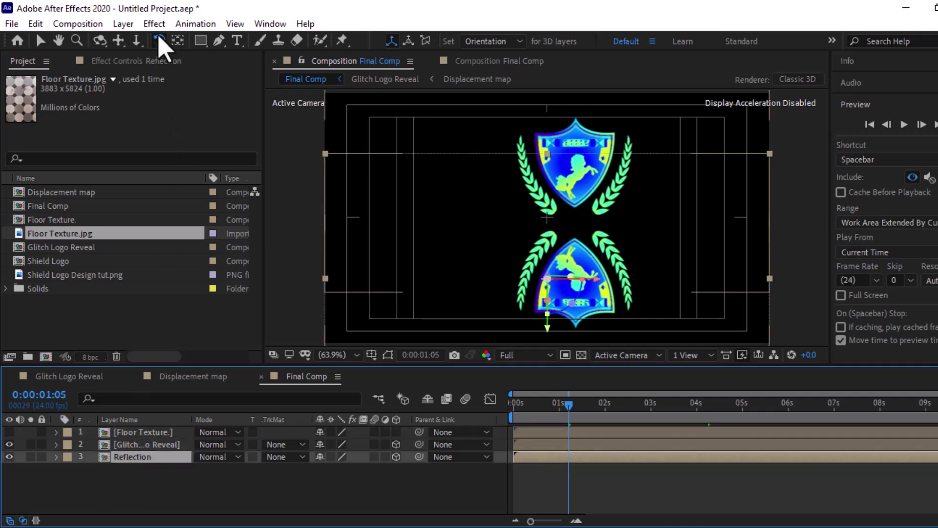
pyautogui.click(124, 23)
pyautogui.moveTo(133, 40)
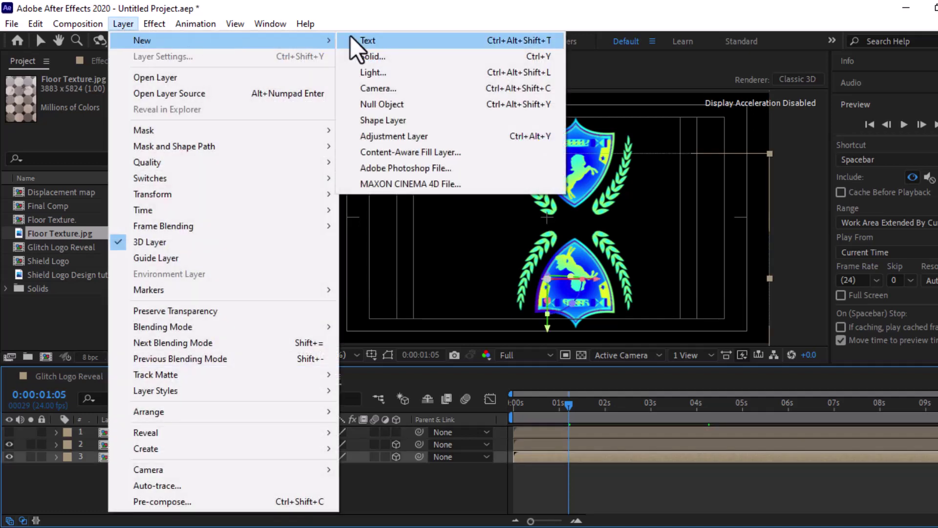
pyautogui.click(388, 137)
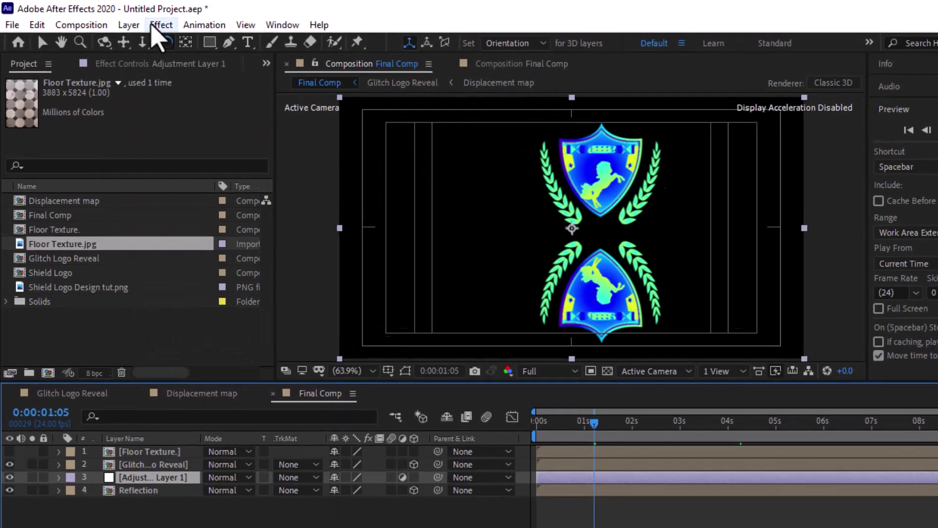
pyautogui.click(157, 25)
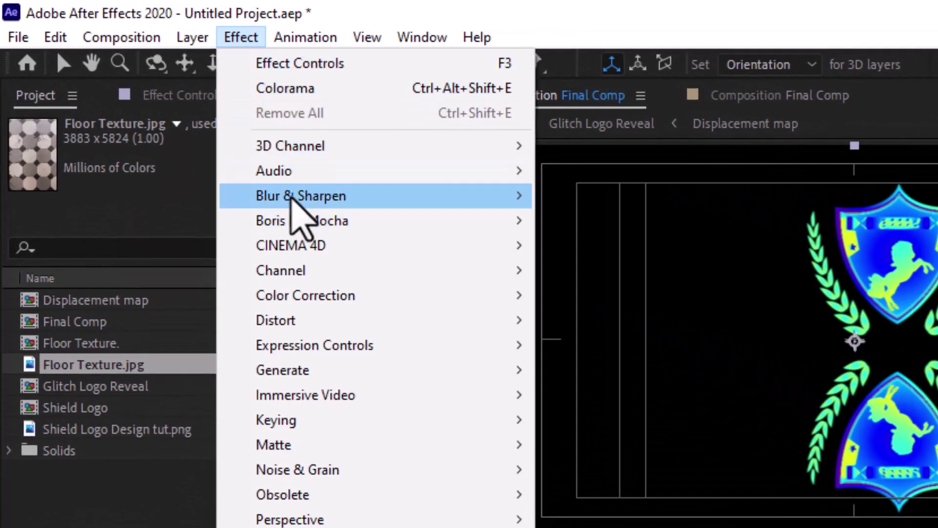
pyautogui.moveTo(291, 197)
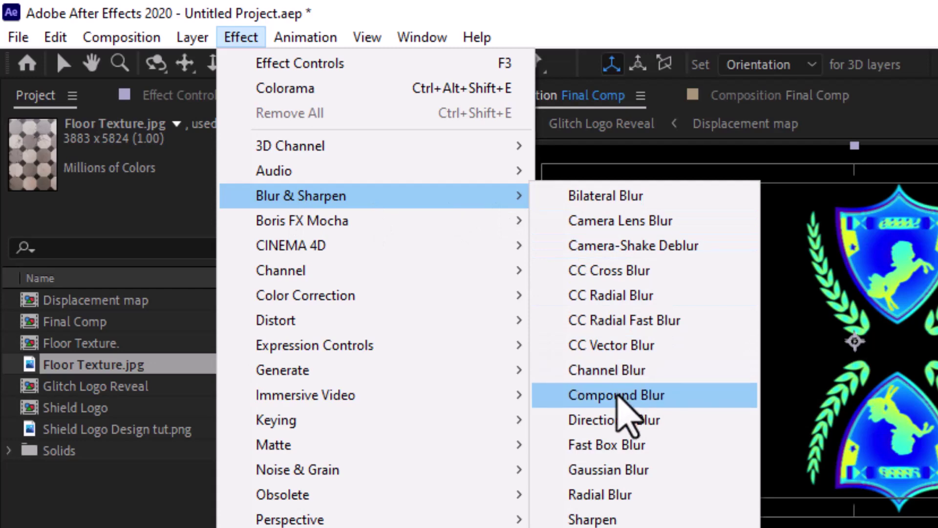
pyautogui.click(616, 397)
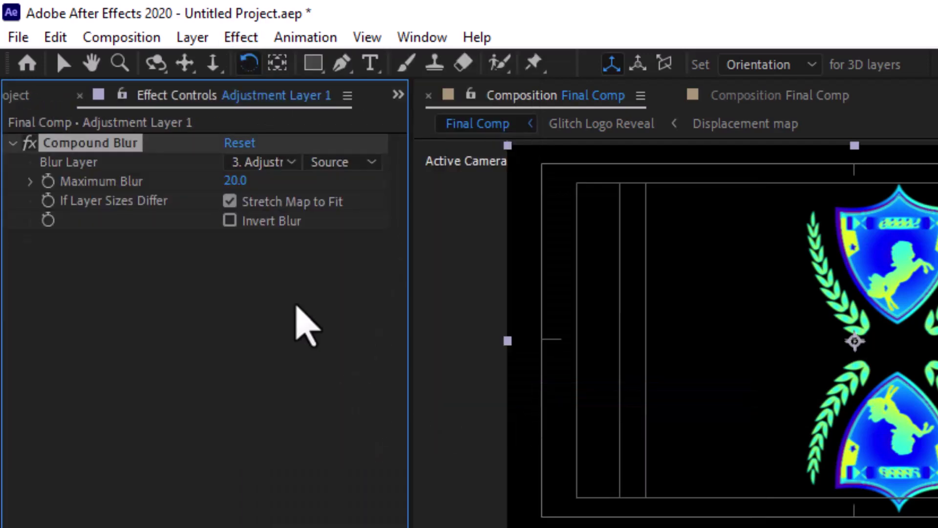
# Set the Compound Blur's Maximum Blur to 24 while viewing the reflected crest
pyautogui.press('v')
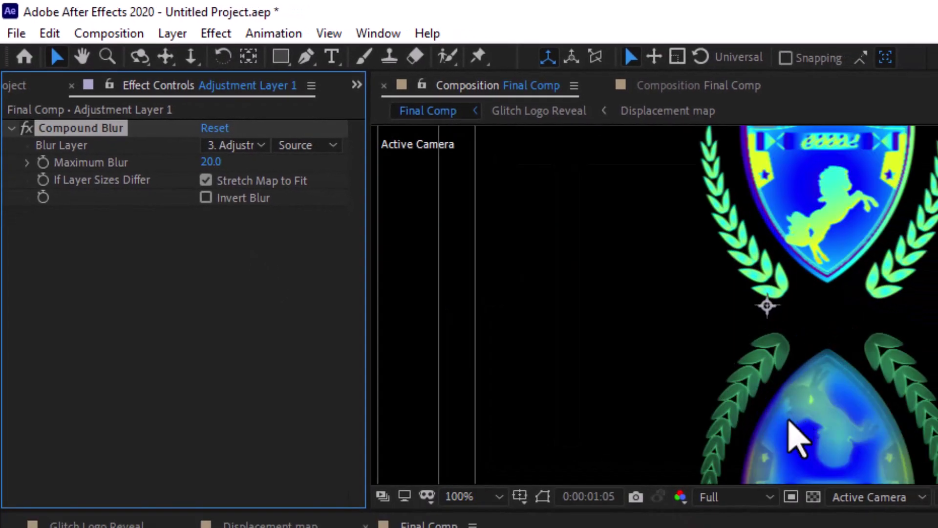
pyautogui.moveTo(831, 386); pyautogui.dragTo(816, 293)
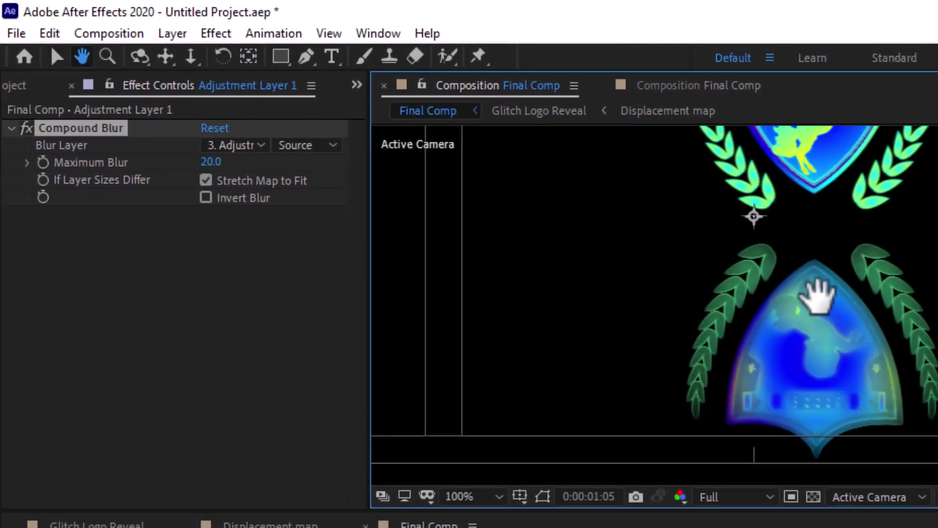
pyautogui.press('space')
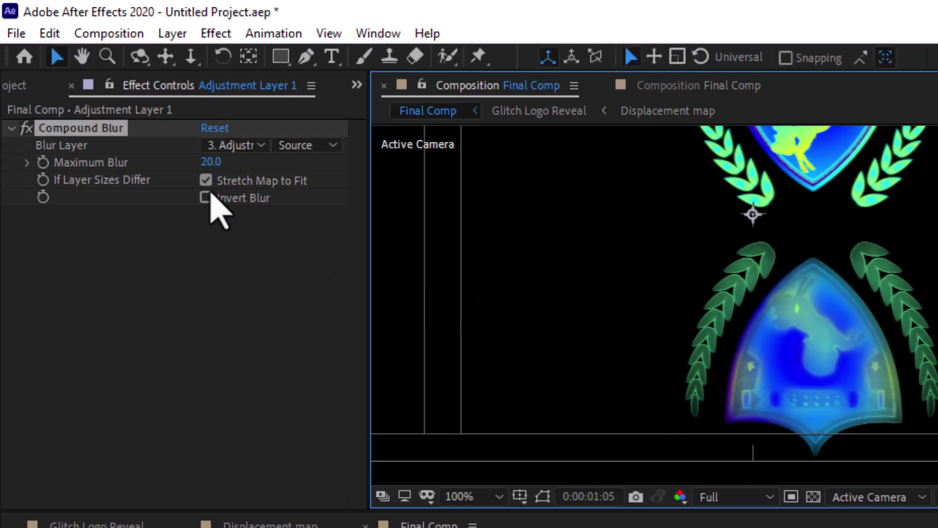
pyautogui.moveTo(205, 162)
pyautogui.mouseDown()
pyautogui.moveTo(193, 163)
pyautogui.moveTo(215, 162)
pyautogui.mouseUp()
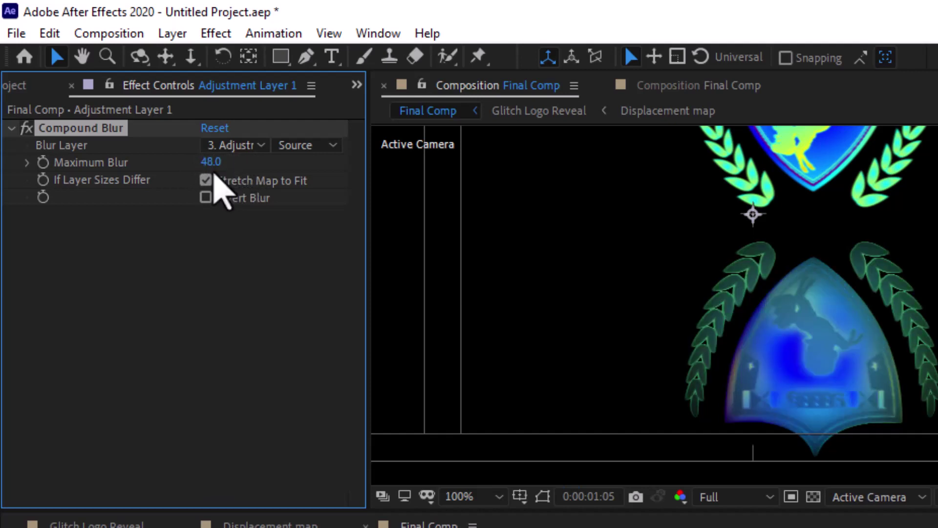
pyautogui.moveTo(214, 164); pyautogui.dragTo(208, 167)
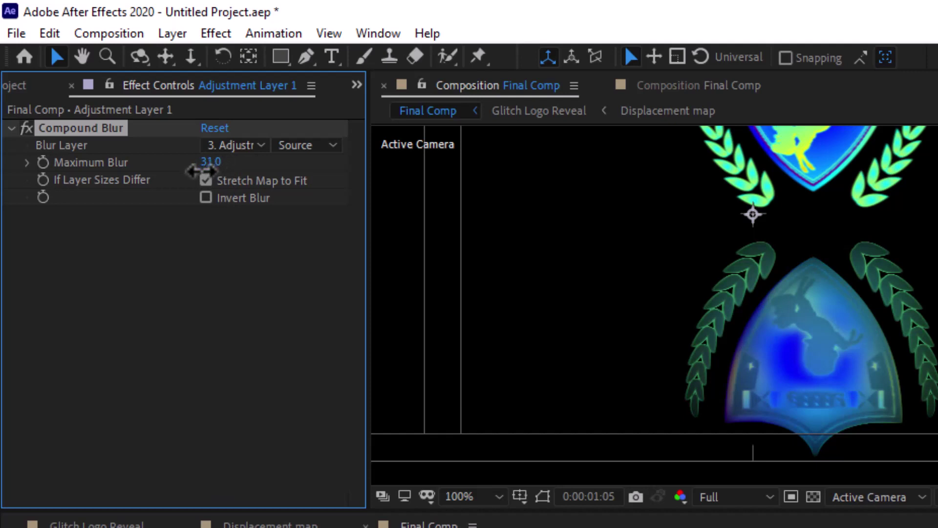
pyautogui.moveTo(202, 170); pyautogui.dragTo(196, 171)
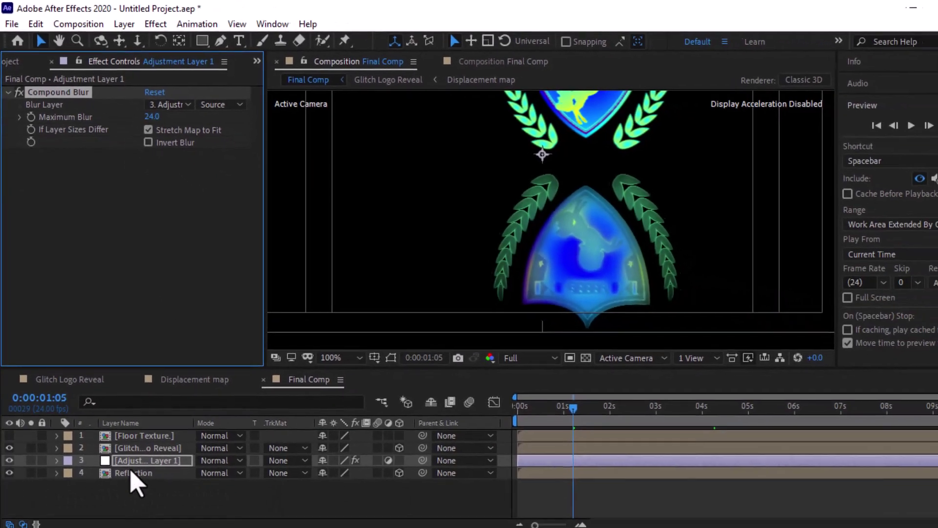
# Apply Fast Box Blur to the Reflection layer with Blur Dimensions set to Vertical
pyautogui.click(130, 472)
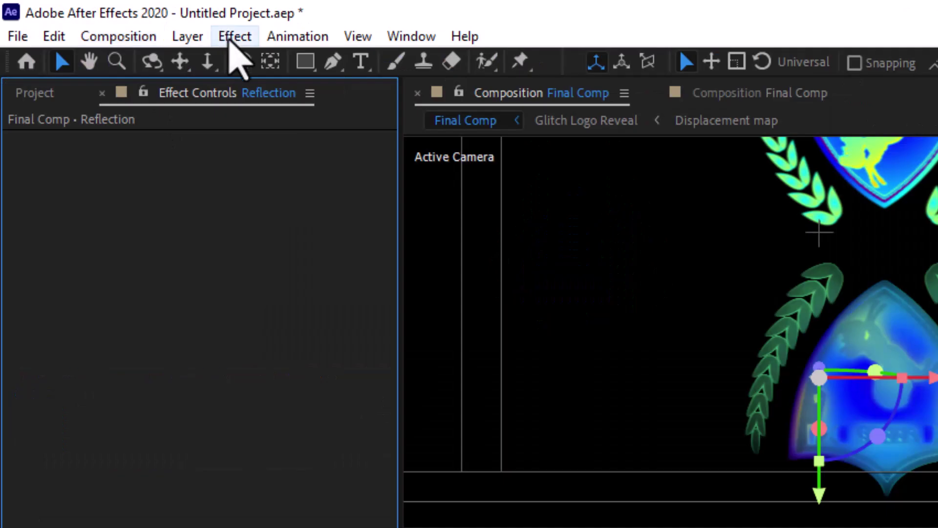
pyautogui.click(155, 24)
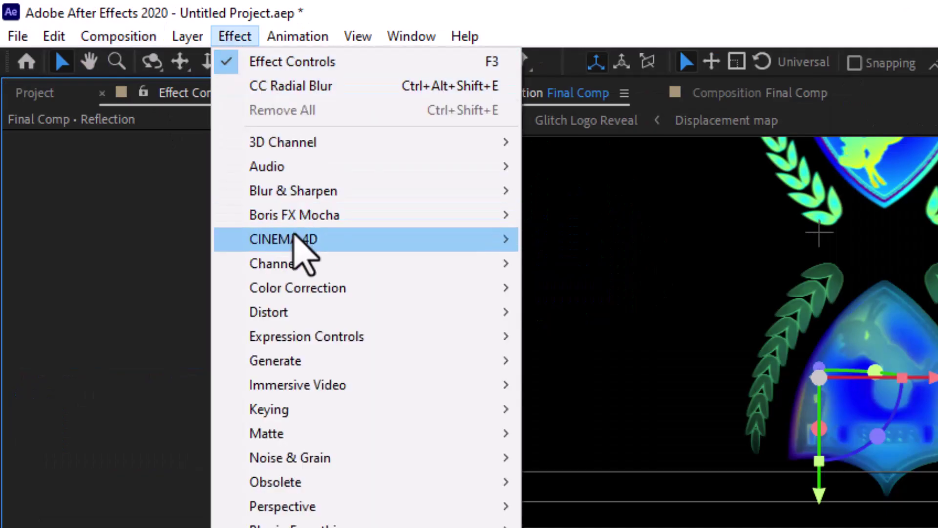
pyautogui.moveTo(299, 193)
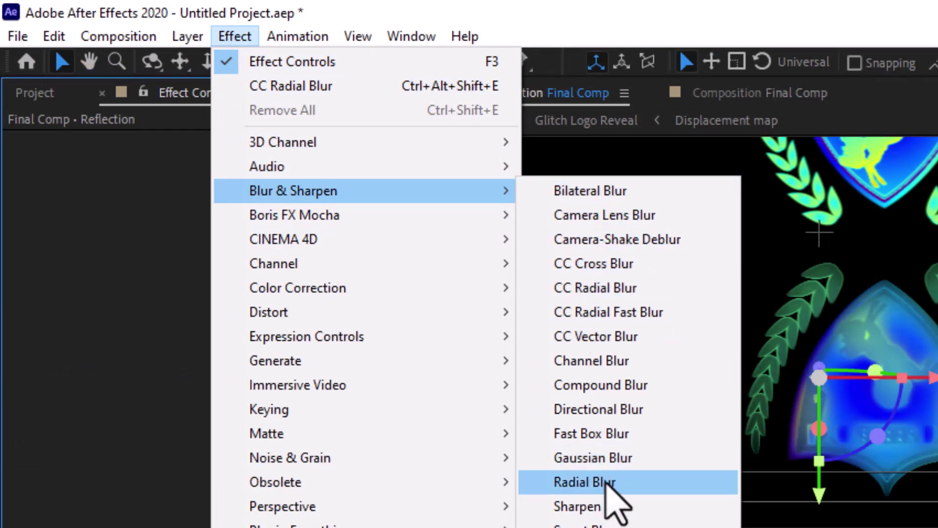
pyautogui.click(610, 435)
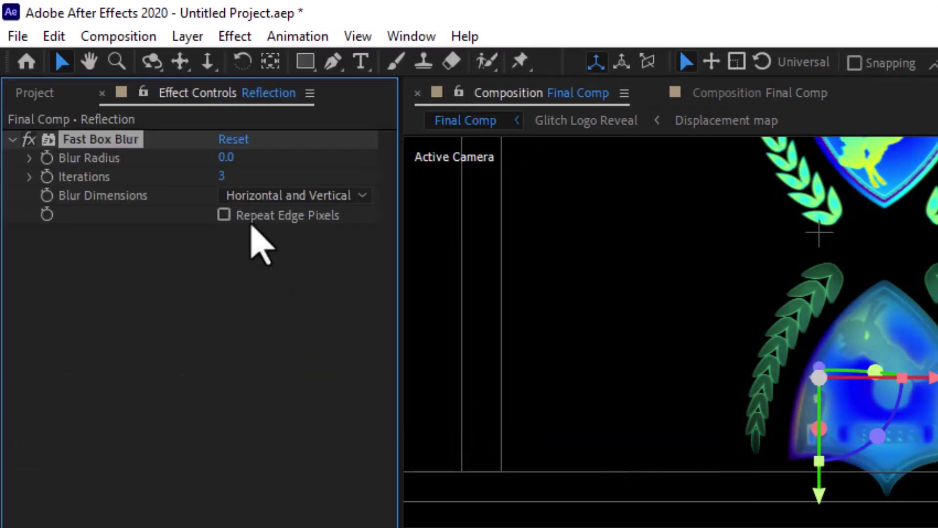
pyautogui.click(272, 195)
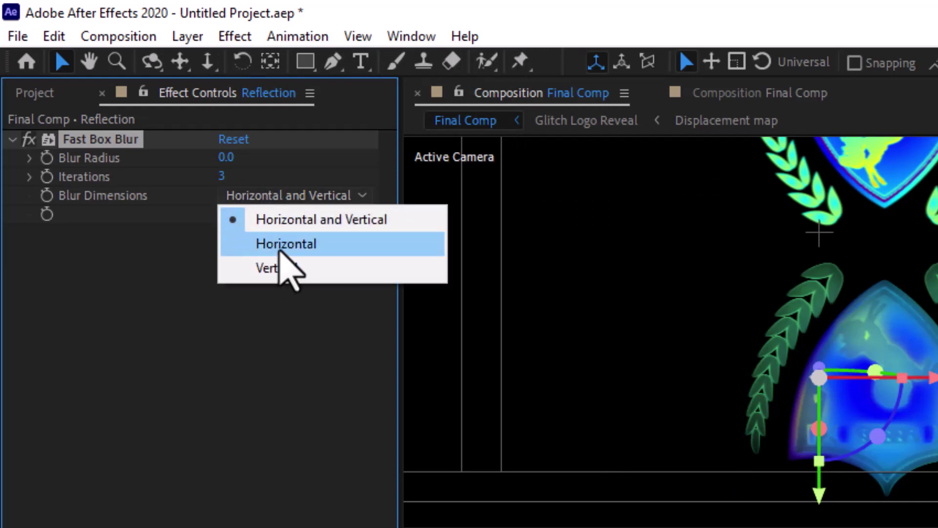
pyautogui.click(277, 268)
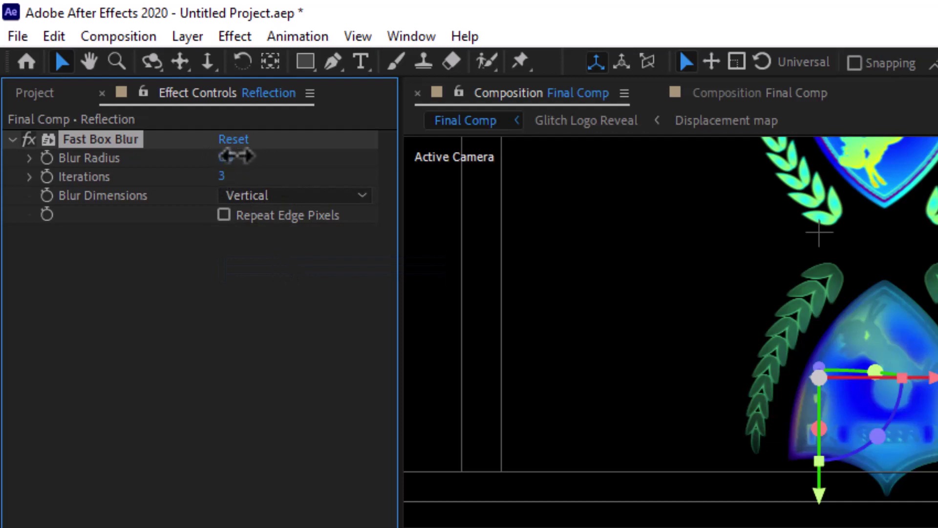
# Set the Fast Box Blur radius to 18 and enable Repeat Edge Pixels
pyautogui.moveTo(253, 154); pyautogui.dragTo(230, 160)
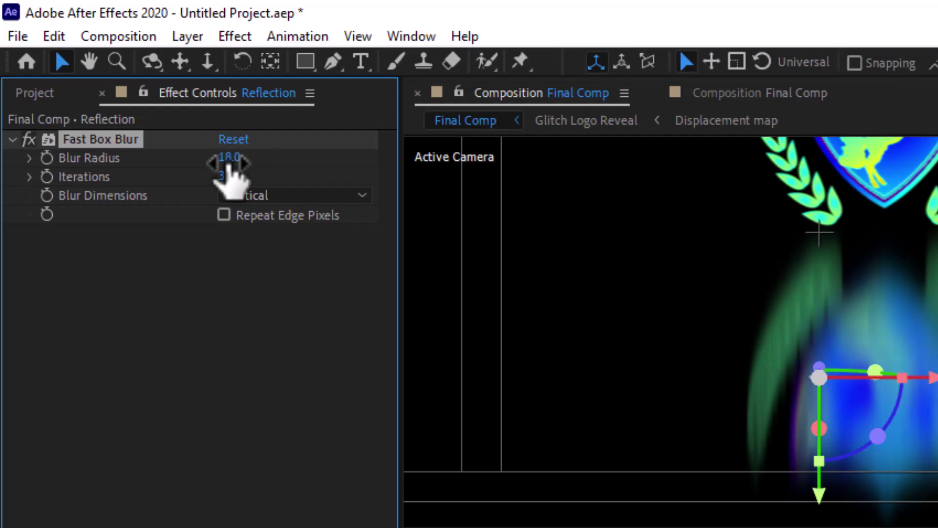
pyautogui.click(229, 159)
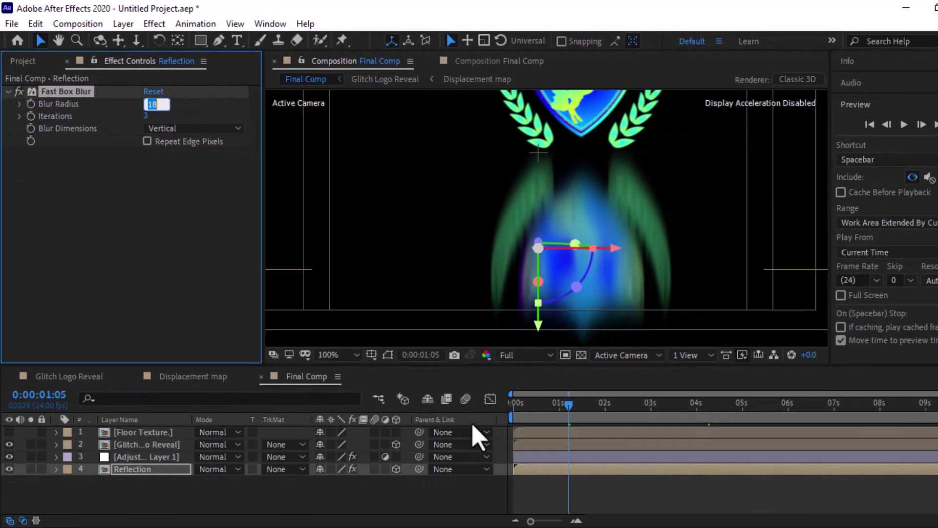
pyautogui.press('Return')
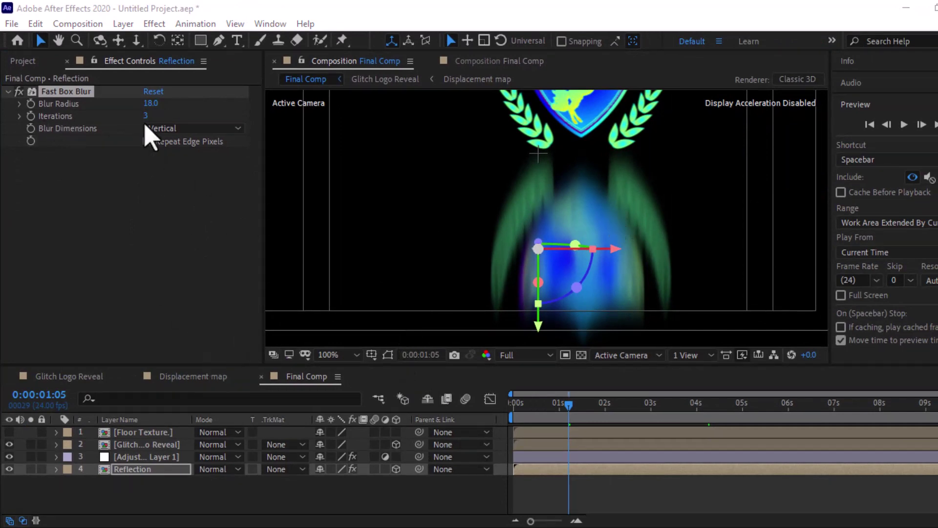
pyautogui.click(147, 144)
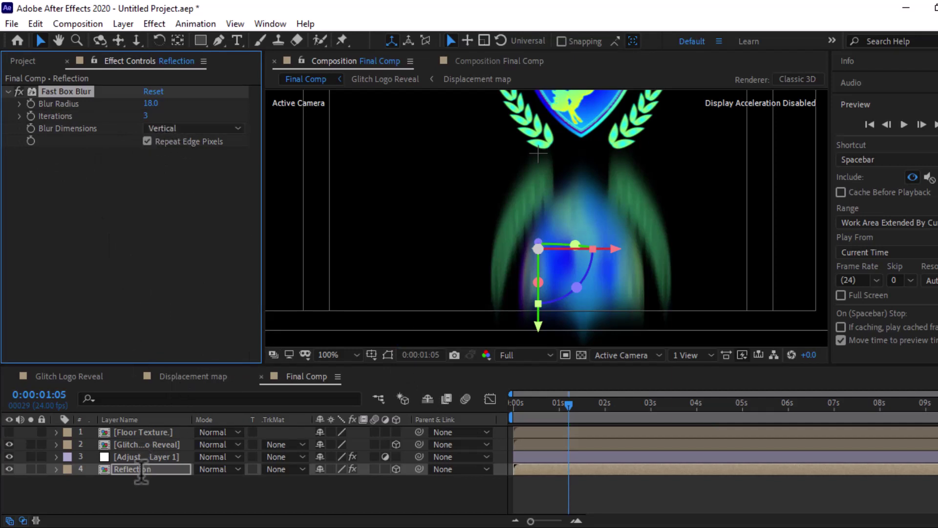
pyautogui.click(136, 436)
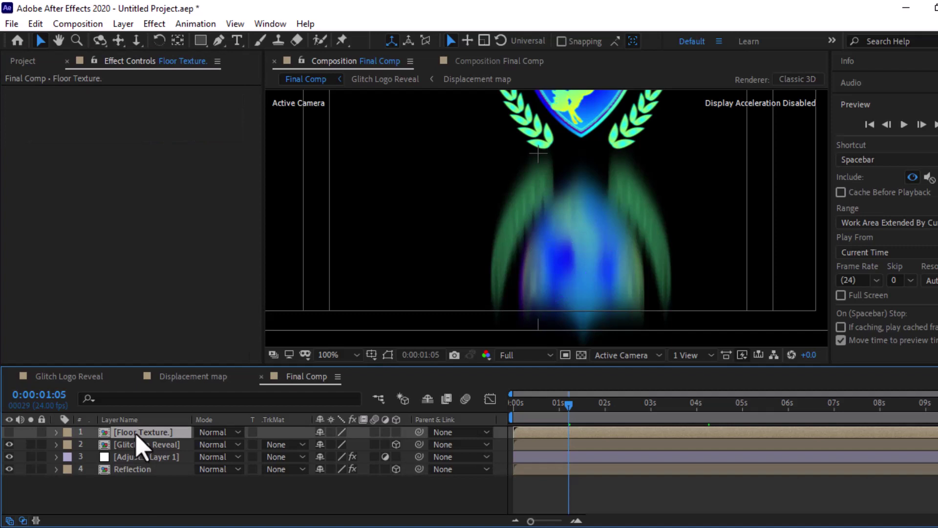
# Inside the Floor Texture. precomp, scale the floor layer narrower and tilt it into a flatter receding plane
pyautogui.doubleClick(137, 434)
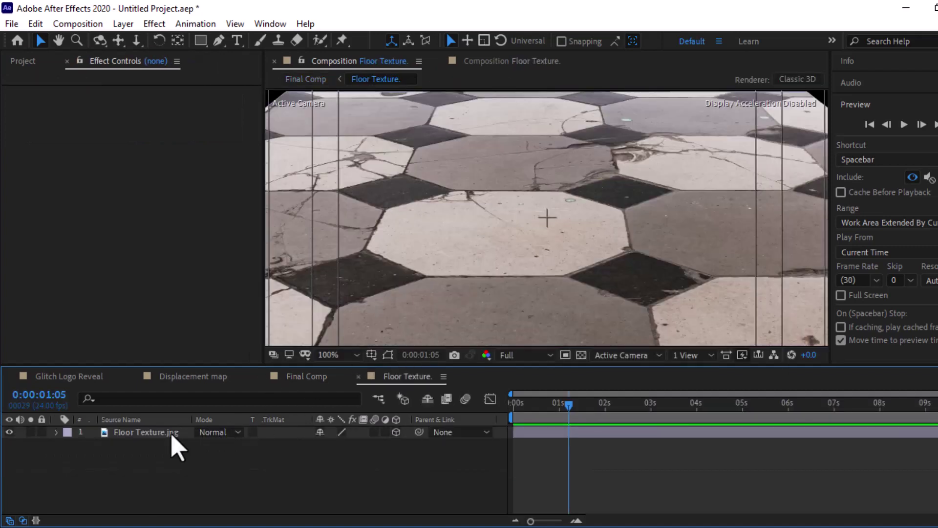
pyautogui.click(172, 436)
pyautogui.press(',')
pyautogui.press(',')
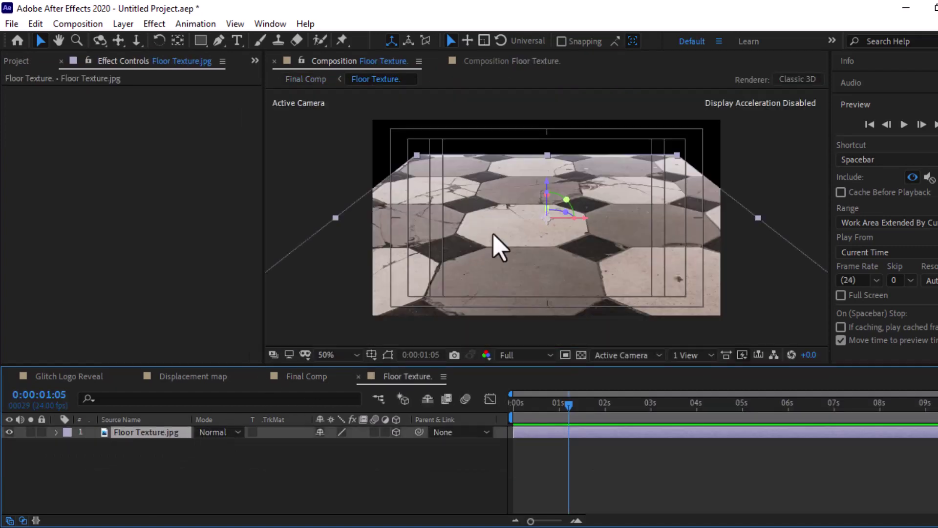
pyautogui.click(757, 220)
pyautogui.moveTo(749, 223); pyautogui.dragTo(734, 223)
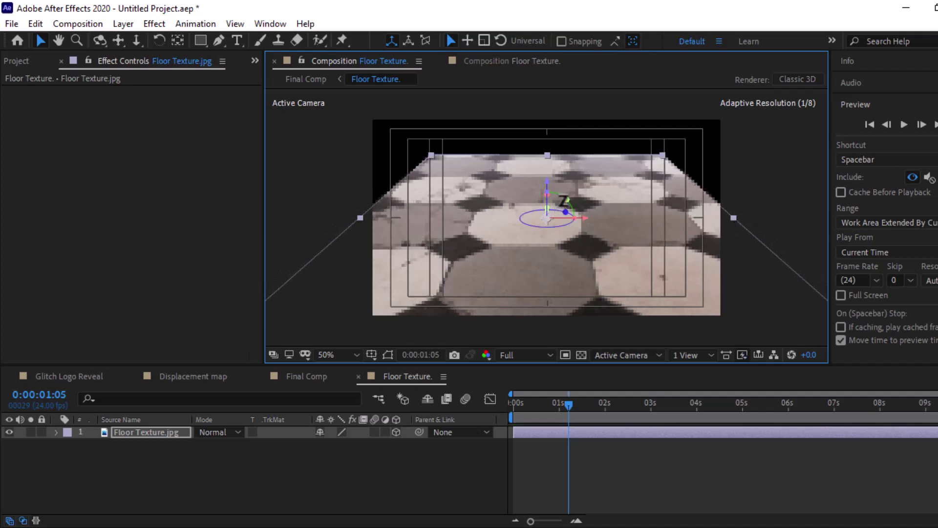
pyautogui.moveTo(547, 192); pyautogui.dragTo(547, 189)
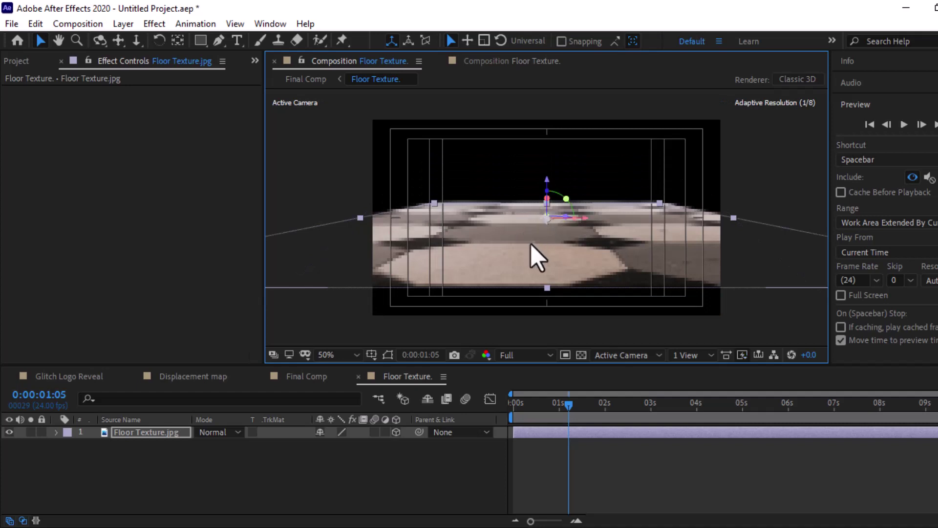
pyautogui.click(319, 371)
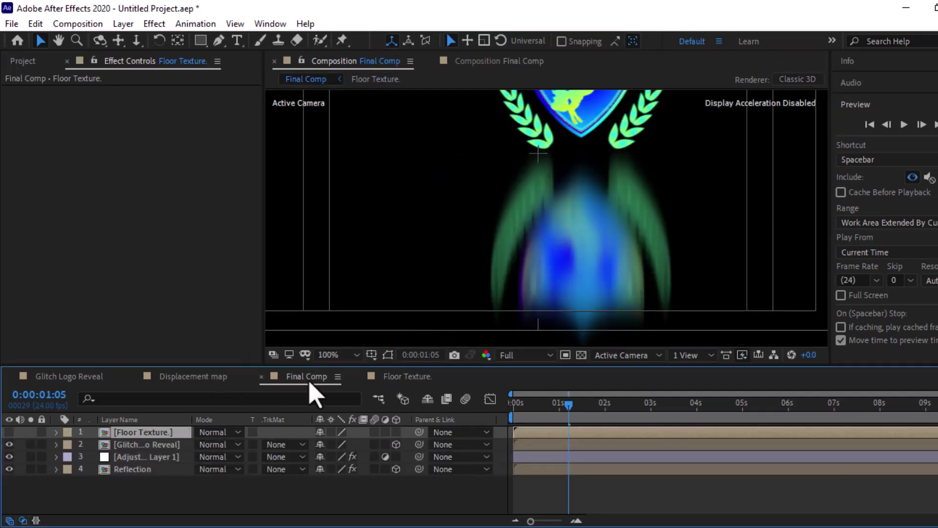
pyautogui.click(401, 376)
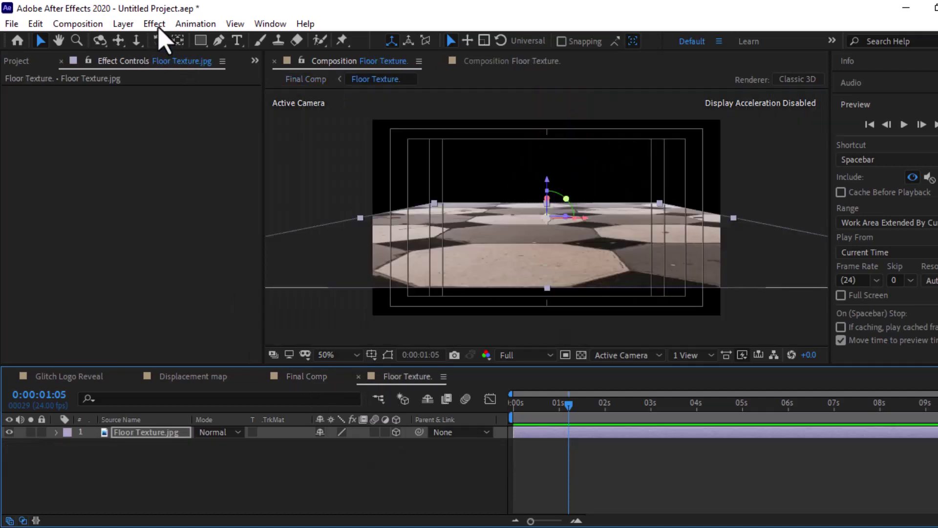
# Add Curves to the floor texture, bend it into an S-shaped contrast curve, and return to Final Comp
pyautogui.click(154, 23)
pyautogui.moveTo(232, 190)
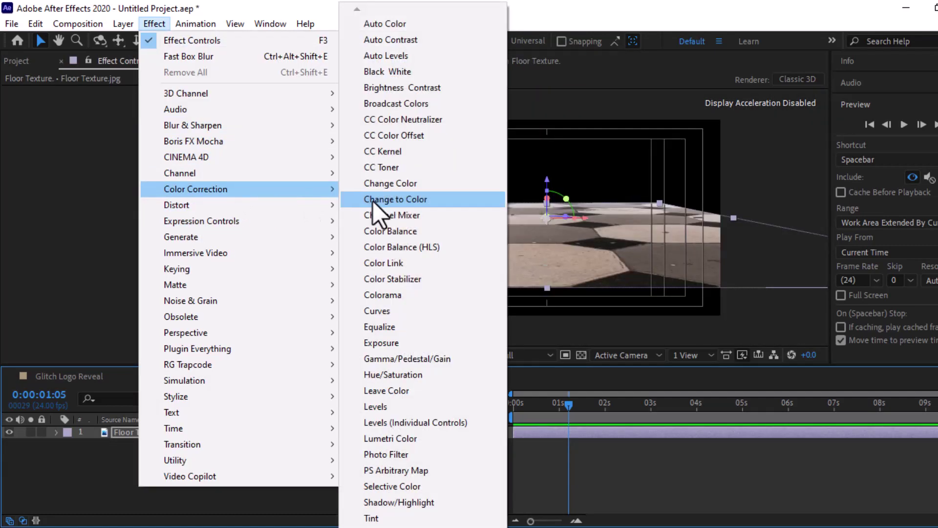
pyautogui.click(383, 315)
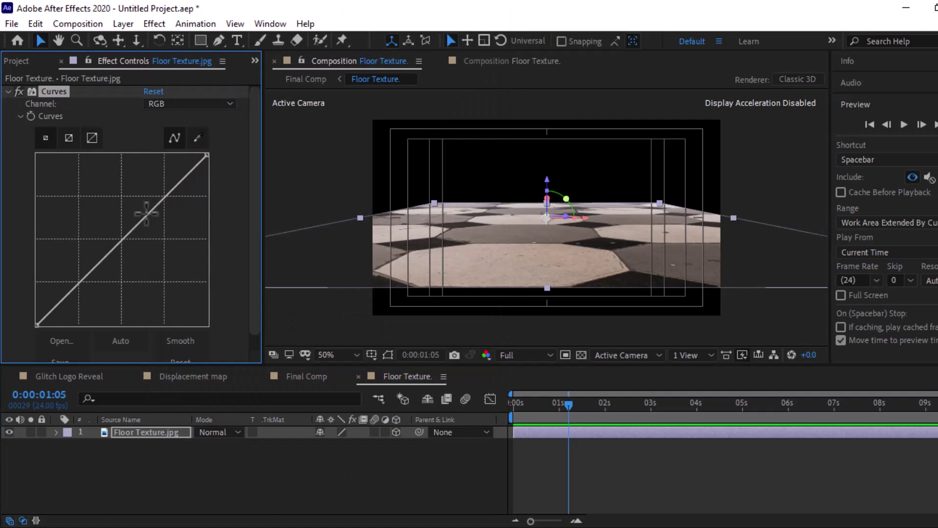
pyautogui.moveTo(146, 215)
pyautogui.mouseDown()
pyautogui.moveTo(106, 269)
pyautogui.moveTo(127, 239)
pyautogui.mouseUp()
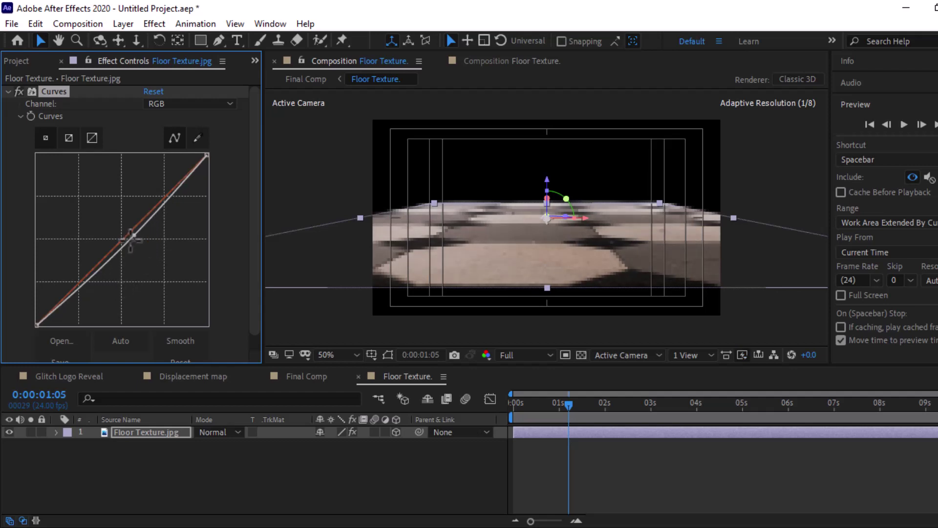
pyautogui.moveTo(131, 238); pyautogui.dragTo(128, 260)
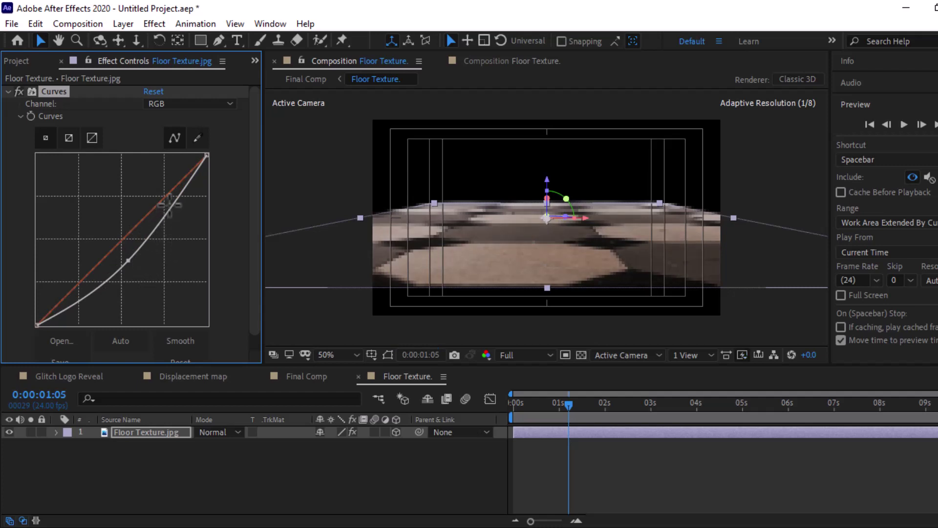
pyautogui.moveTo(169, 205)
pyautogui.mouseDown()
pyautogui.moveTo(164, 189)
pyautogui.moveTo(166, 198)
pyautogui.mouseUp()
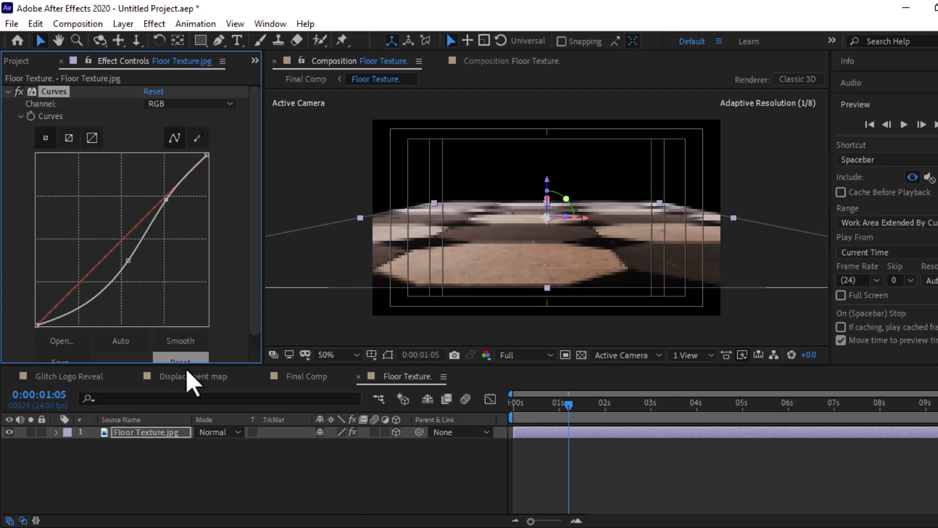
pyautogui.click(322, 380)
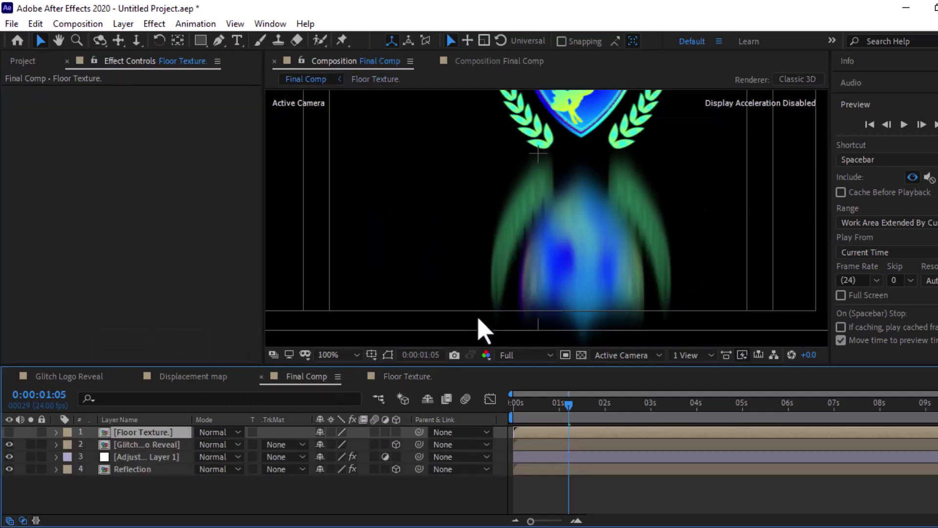
# Fit the viewer, create a black solid named 'BG', and drag it below Reflection
pyautogui.click(337, 355)
pyautogui.click(365, 119)
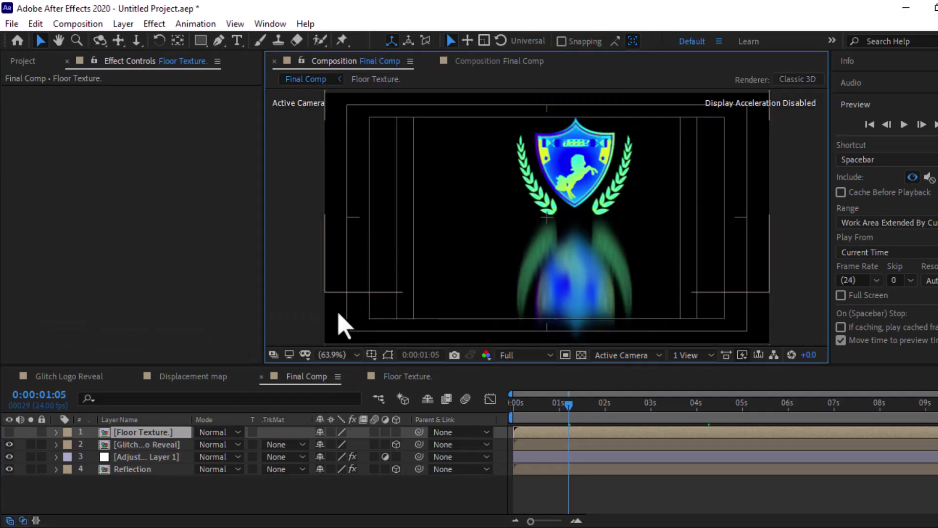
pyautogui.rightClick(144, 496)
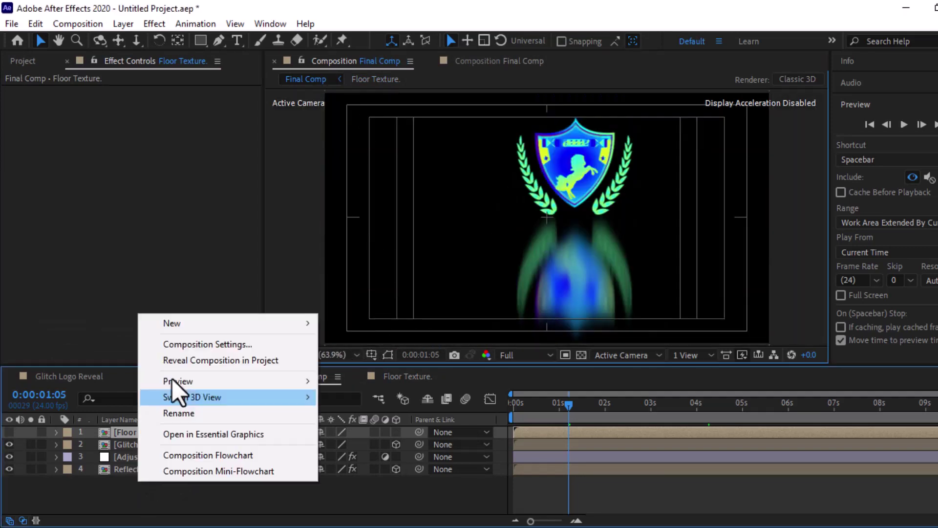
pyautogui.moveTo(312, 325)
pyautogui.click(356, 361)
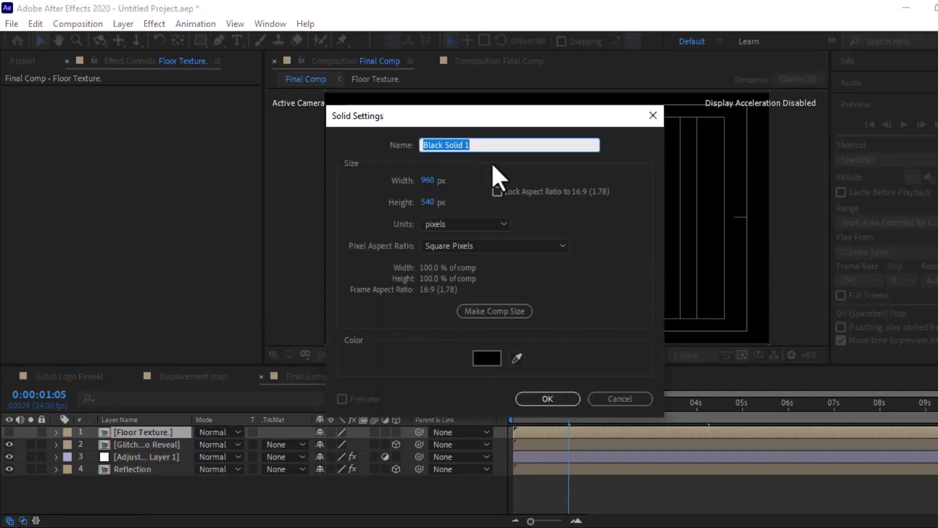
pyautogui.write('BG')
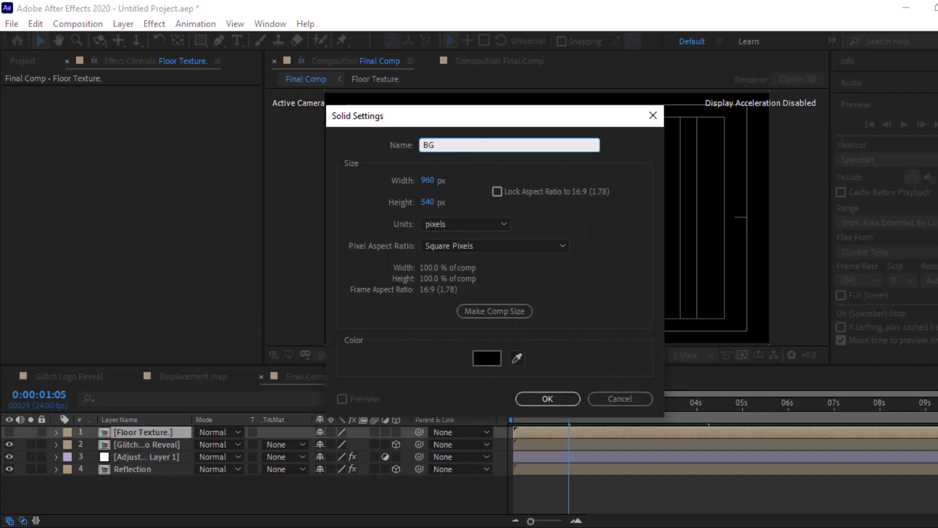
pyautogui.click(547, 398)
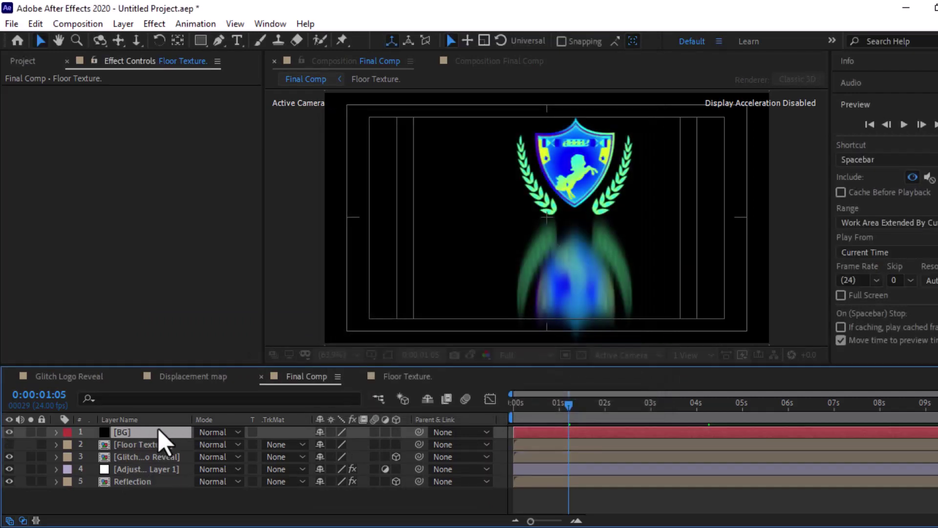
pyautogui.moveTo(157, 432); pyautogui.dragTo(153, 491)
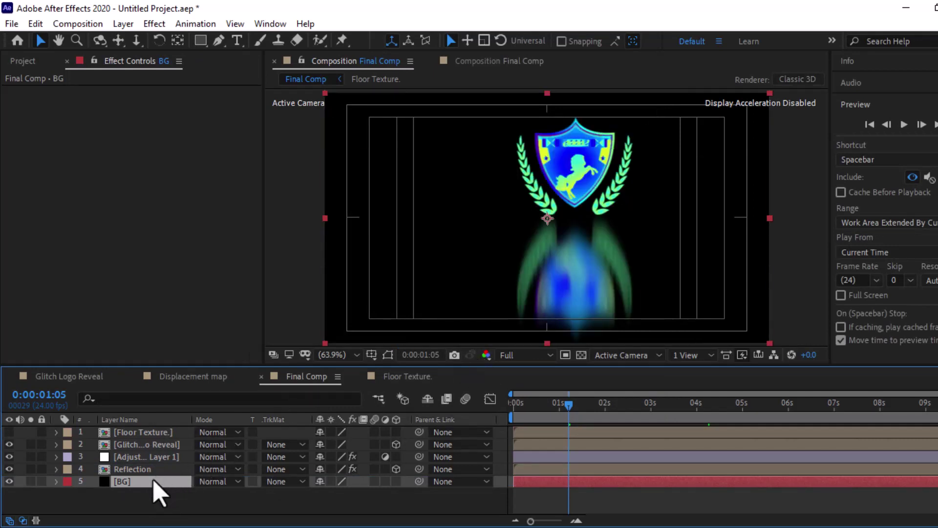
# Create a dark grey 3E3D3D solid named 'Details 01' at the top of Final Comp
pyautogui.click(144, 432)
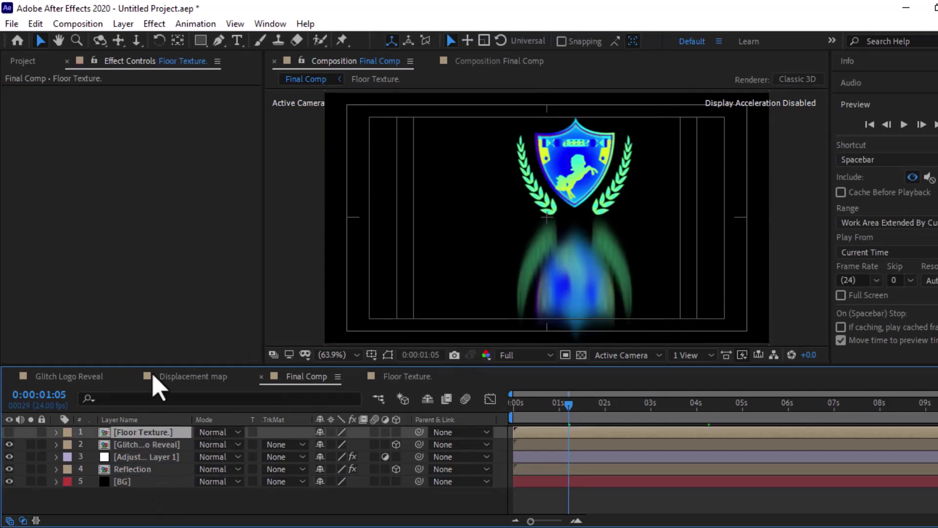
pyautogui.click(130, 26)
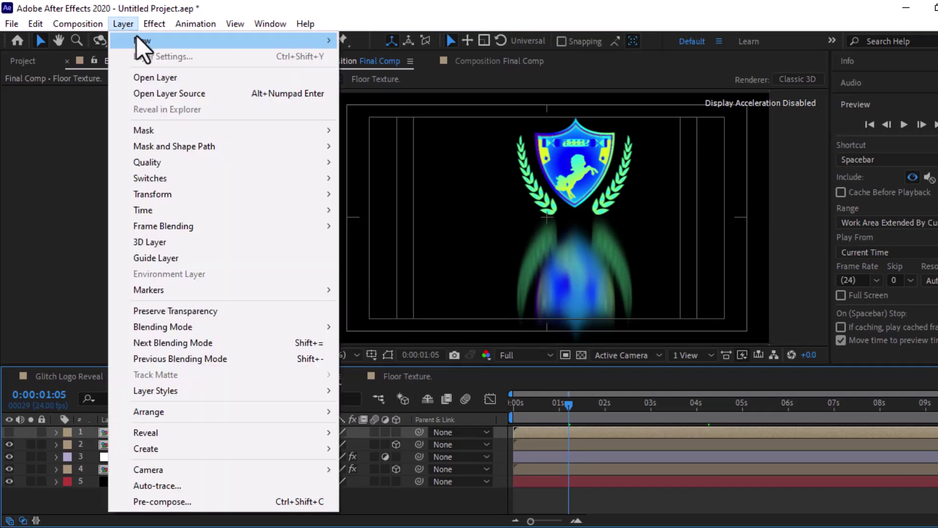
pyautogui.moveTo(142, 40)
pyautogui.click(371, 56)
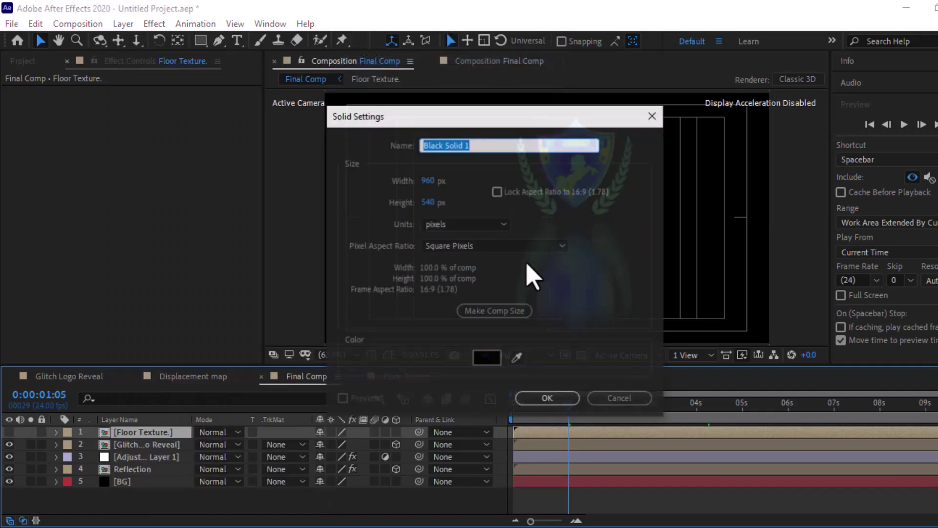
pyautogui.click(488, 359)
pyautogui.moveTo(329, 262); pyautogui.dragTo(302, 252)
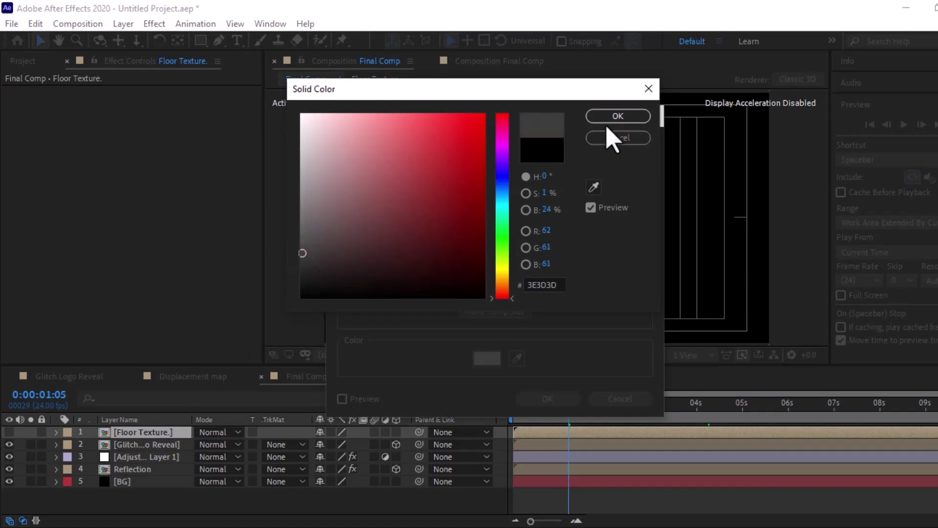
pyautogui.click(617, 117)
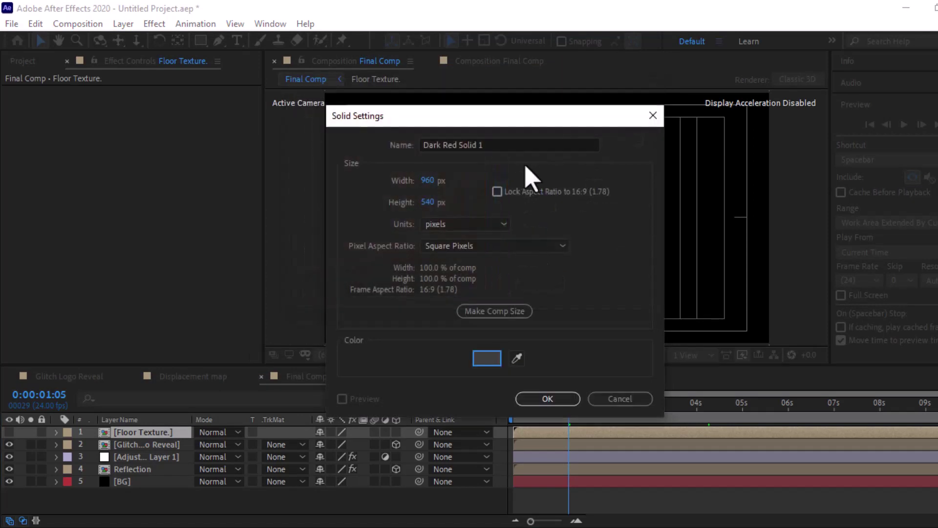
pyautogui.click(502, 145)
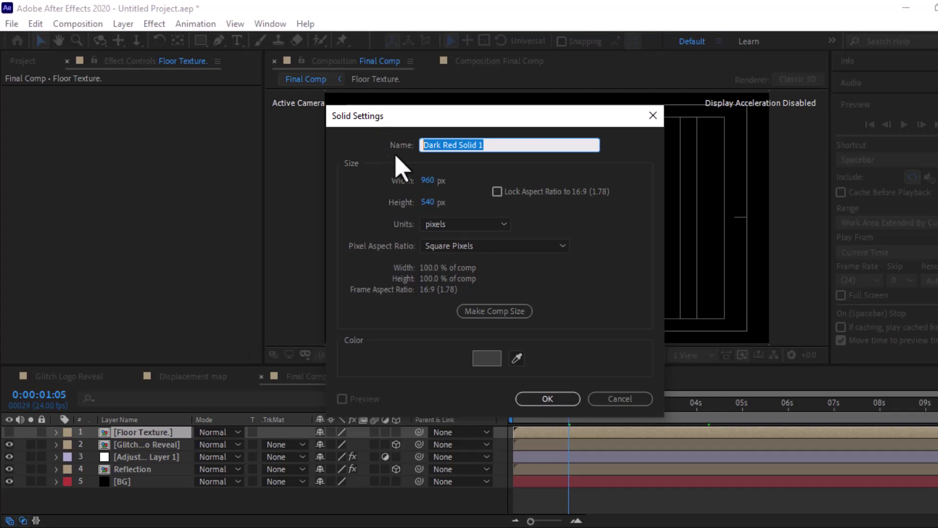
pyautogui.write('Details 01')
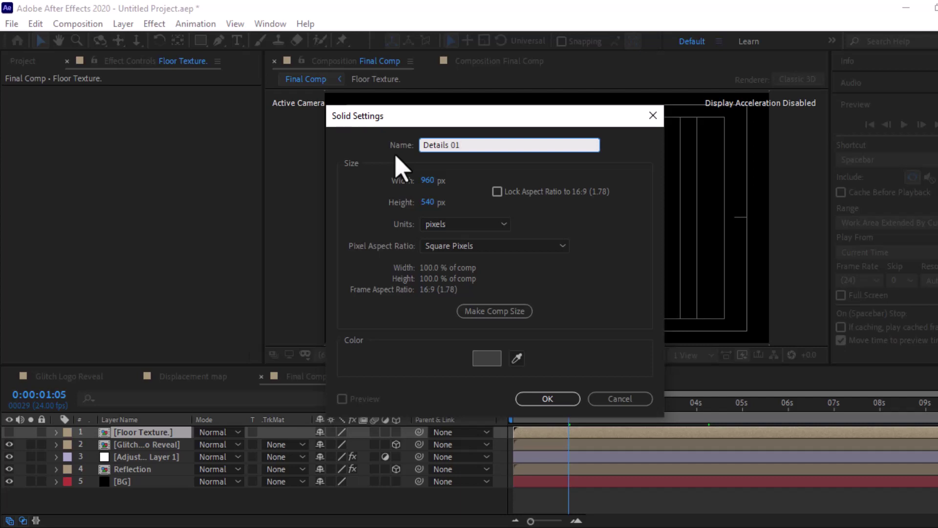
pyautogui.press('Return')
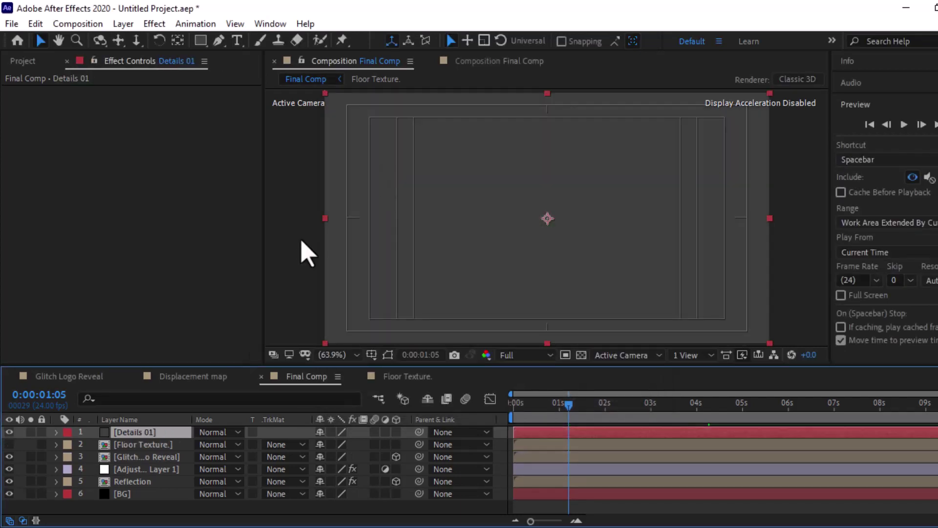
# Draw a rectangle mask on Details 01 over the lower frame, extending past the right edge
pyautogui.click(200, 41)
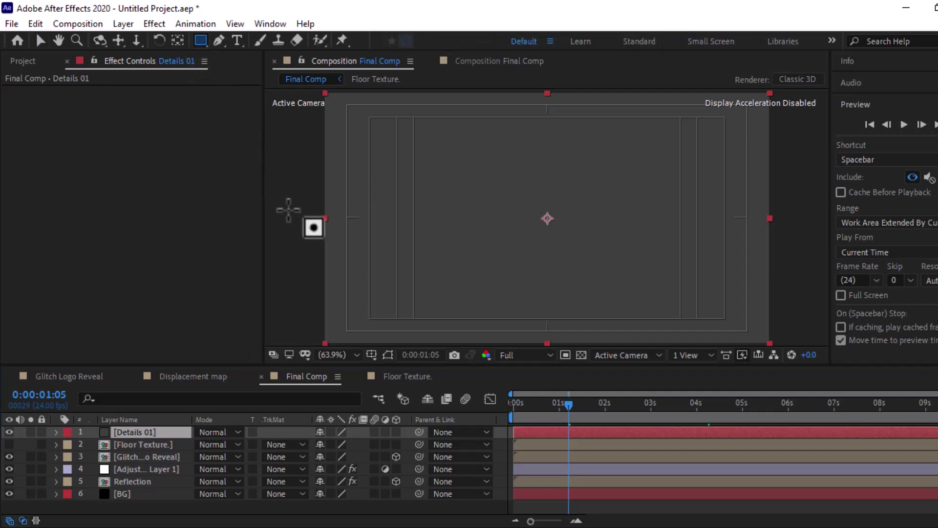
pyautogui.moveTo(311, 237)
pyautogui.mouseDown()
pyautogui.moveTo(725, 310)
pyautogui.moveTo(781, 360)
pyautogui.mouseUp()
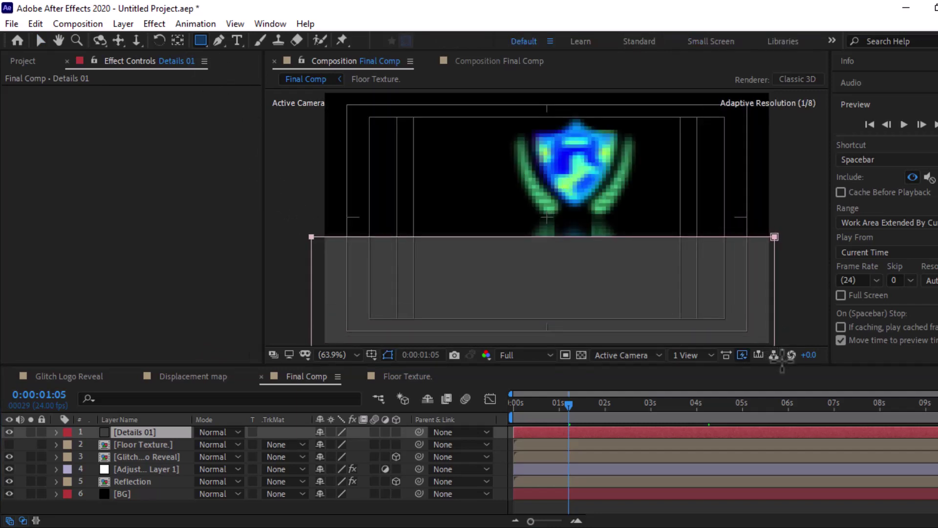
pyautogui.moveTo(782, 360); pyautogui.dragTo(797, 369)
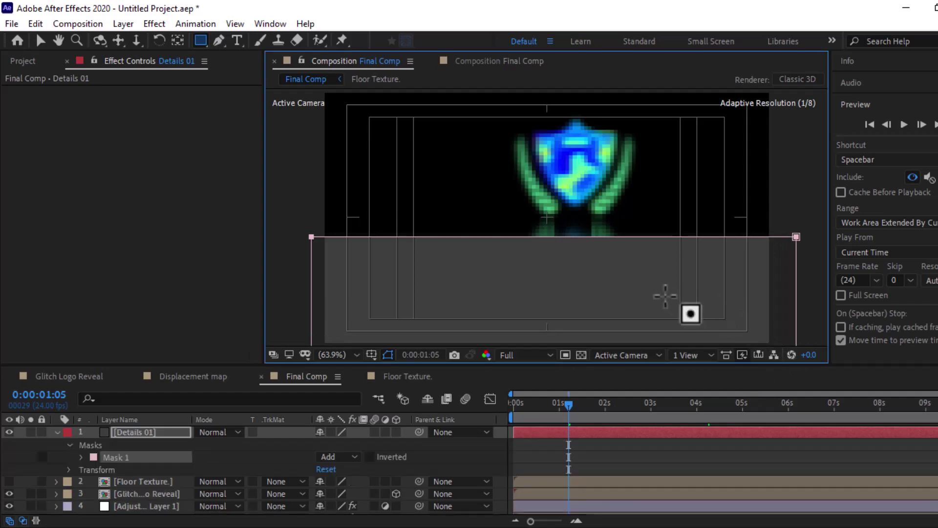
pyautogui.press(',')
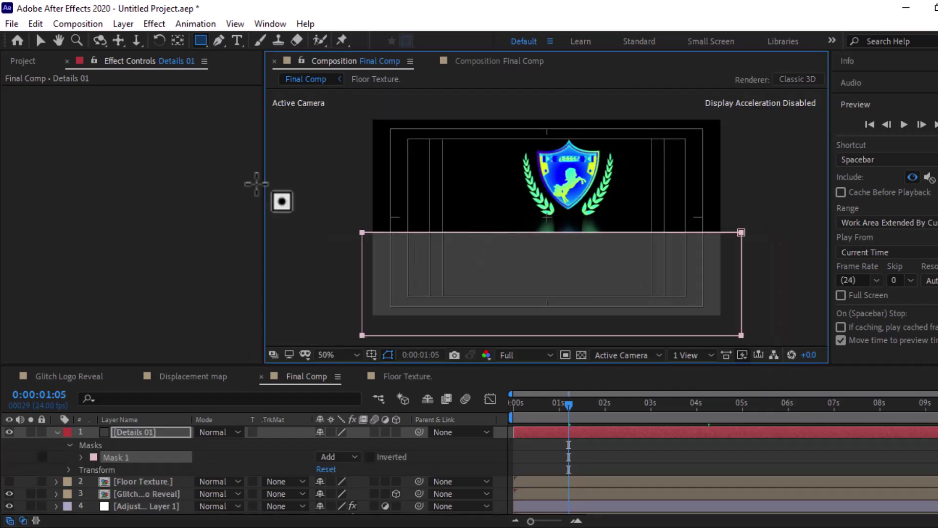
# Reshape the mask corners to slant its top edge, then widen it on the left
pyautogui.click(40, 41)
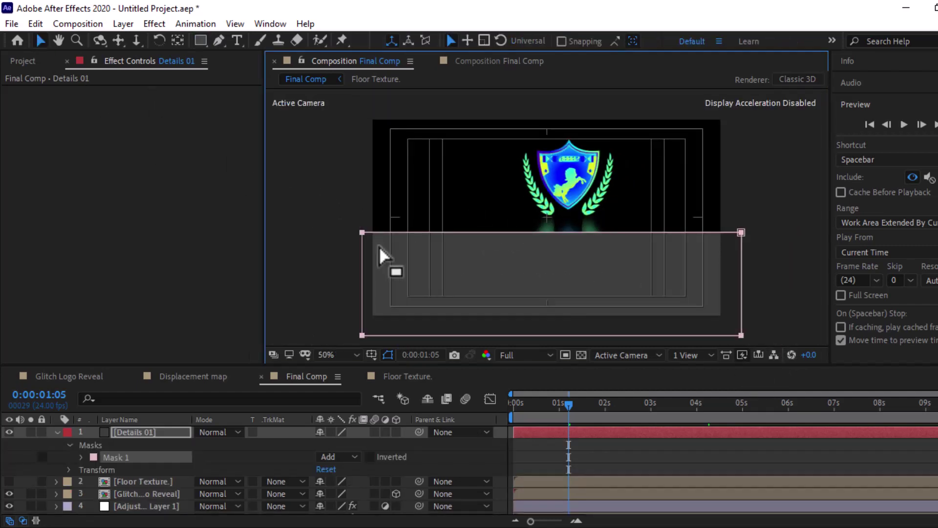
pyautogui.moveTo(361, 233); pyautogui.dragTo(352, 224)
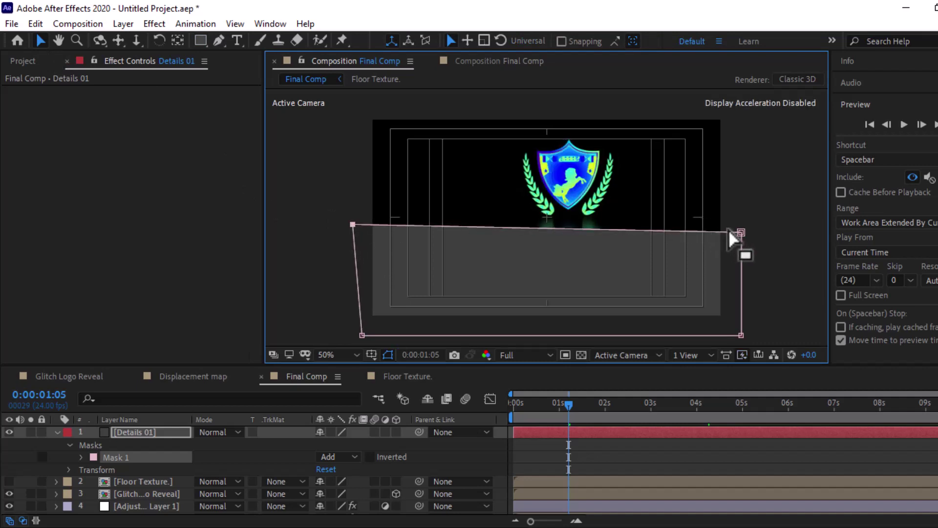
pyautogui.click(742, 233)
pyautogui.moveTo(742, 233); pyautogui.dragTo(742, 216)
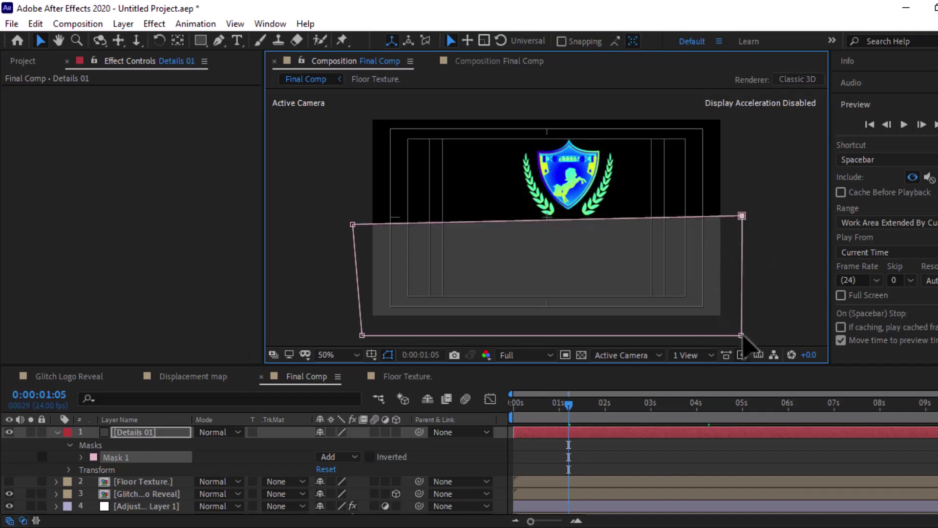
pyautogui.moveTo(741, 336); pyautogui.dragTo(744, 334)
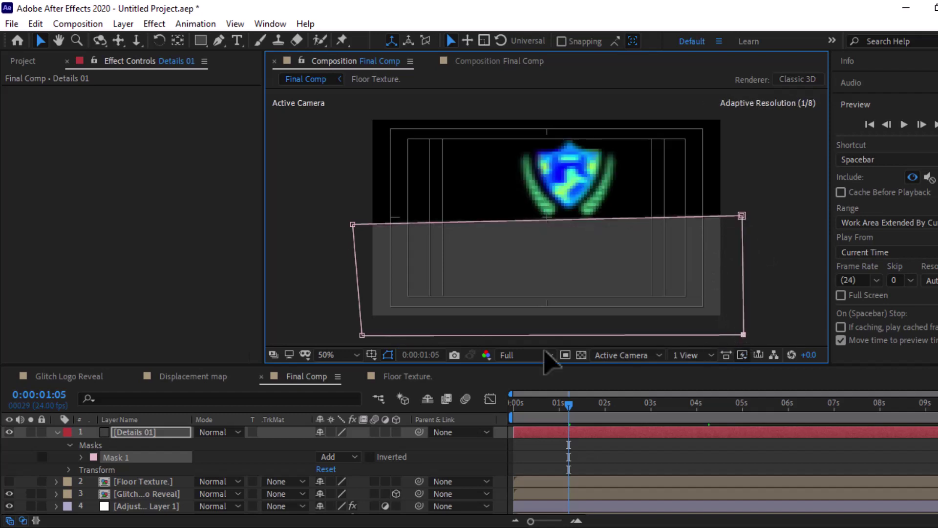
pyautogui.doubleClick(363, 335)
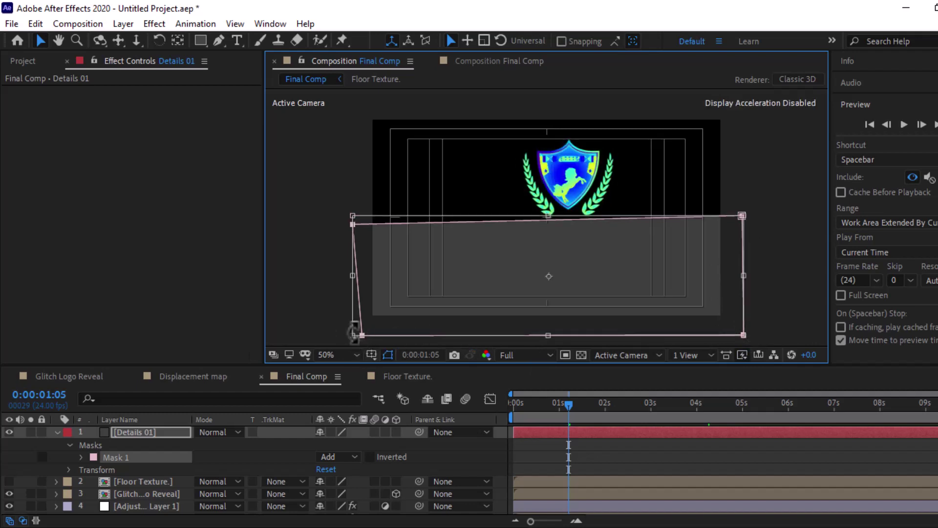
pyautogui.moveTo(352, 278); pyautogui.dragTo(344, 277)
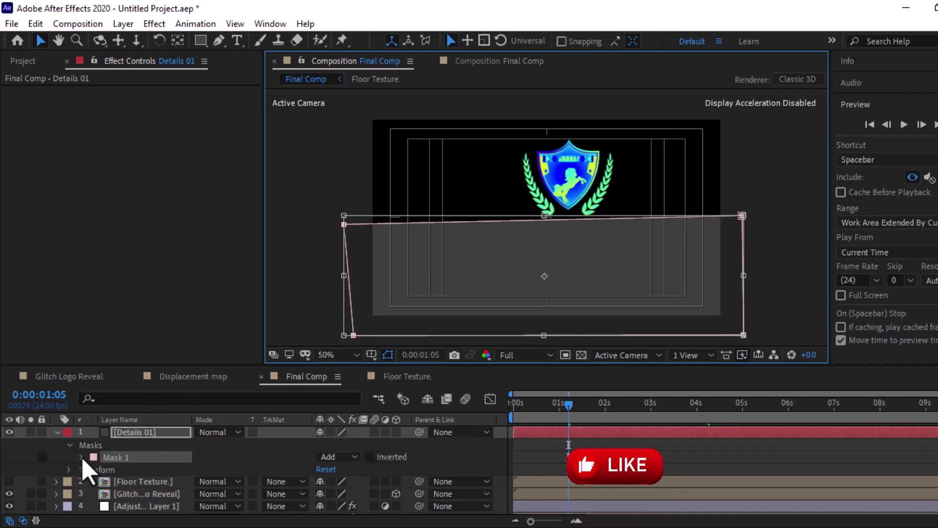
# Feather the Details 01 mask edge to 66 pixels
pyautogui.click(82, 458)
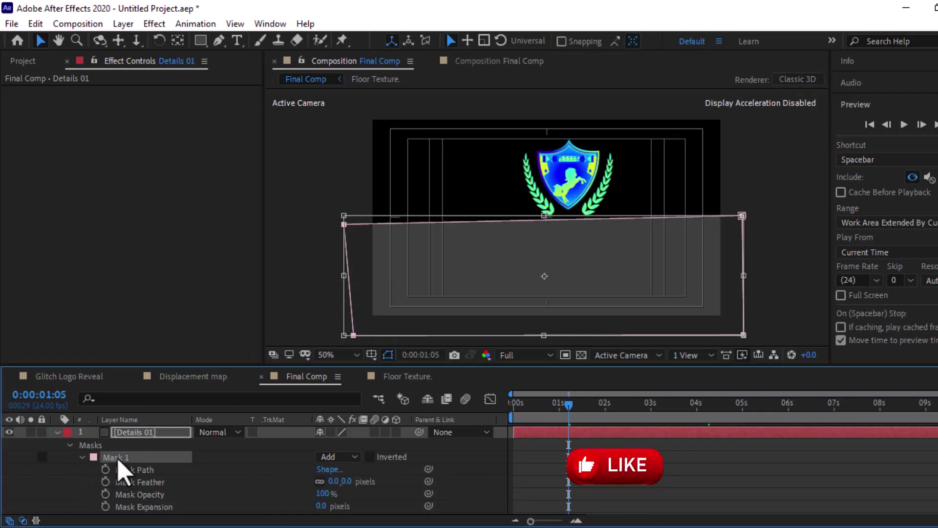
pyautogui.click(157, 483)
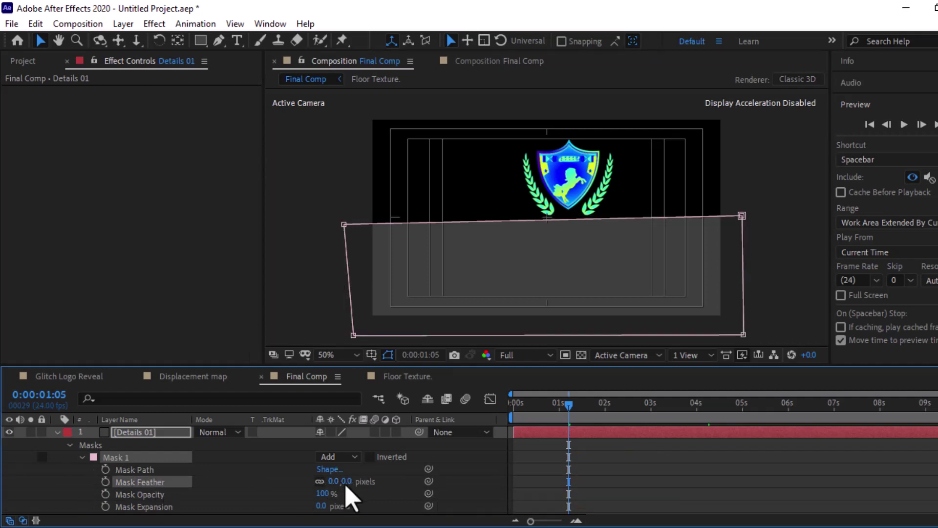
pyautogui.moveTo(333, 481); pyautogui.dragTo(355, 480)
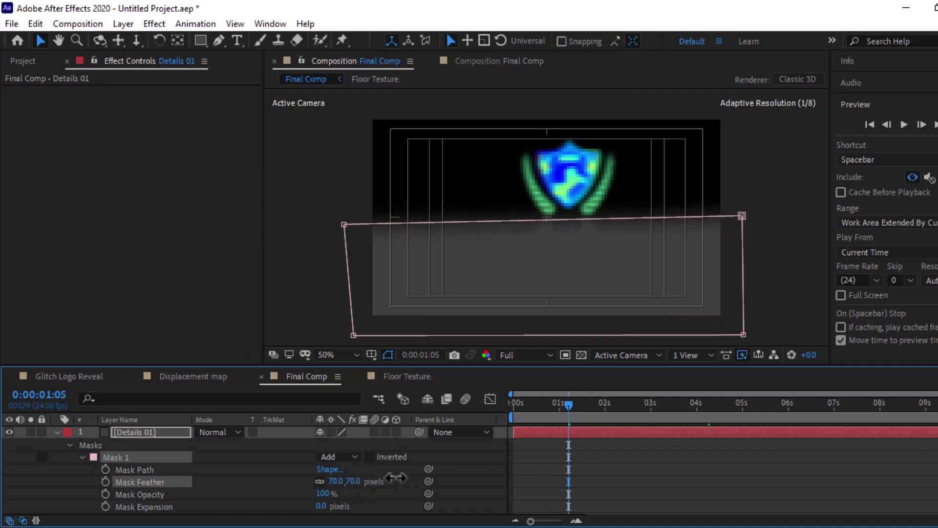
# Lower the Details 01 layer opacity to 47%
pyautogui.click(161, 434)
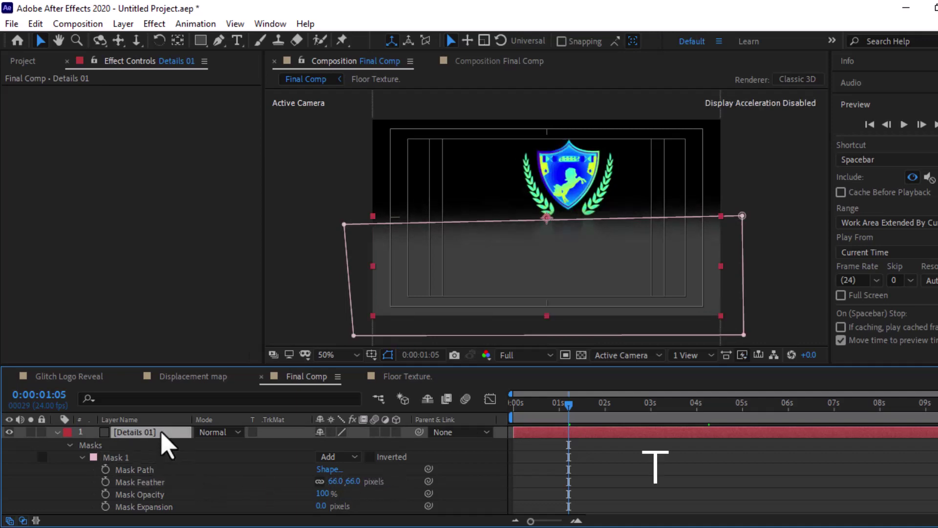
pyautogui.press('p')
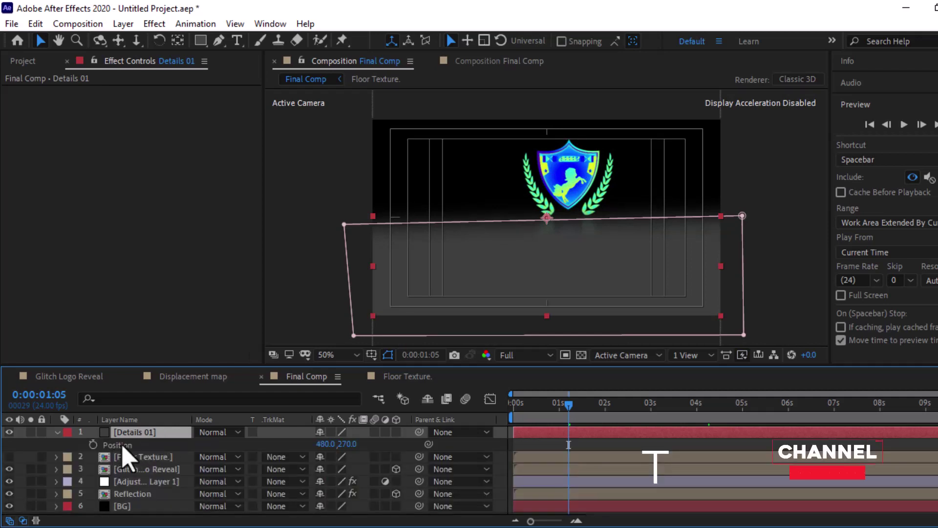
pyautogui.press('t')
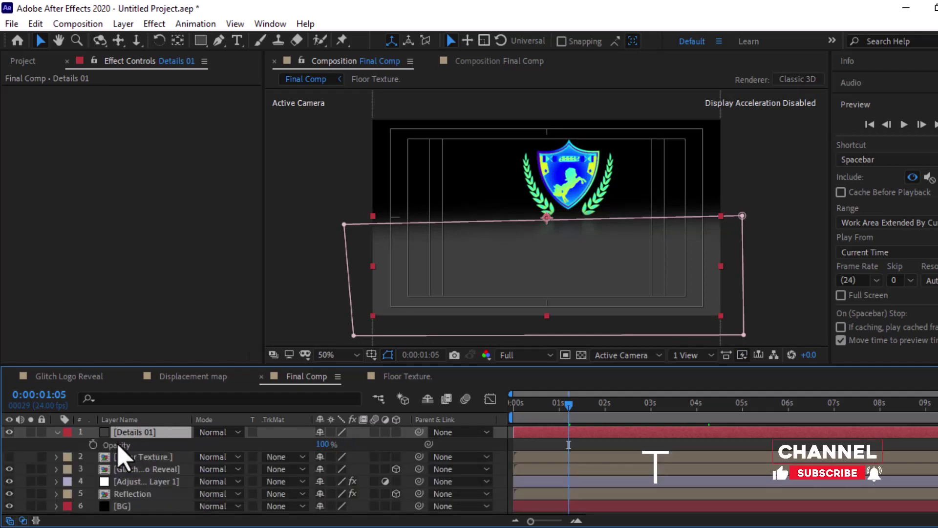
pyautogui.moveTo(323, 443); pyautogui.dragTo(296, 447)
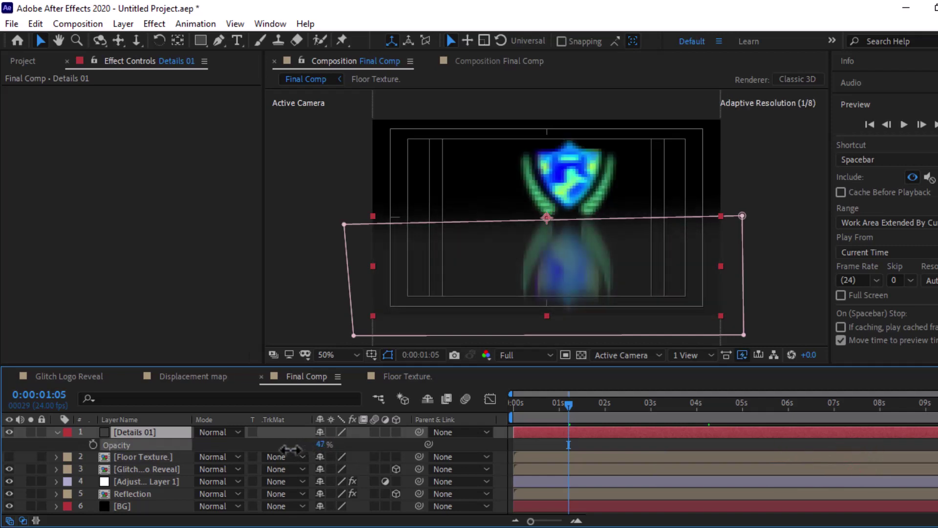
# Create a dark blue 2B315E solid named 'Details 02'
pyautogui.click(126, 24)
pyautogui.moveTo(291, 40)
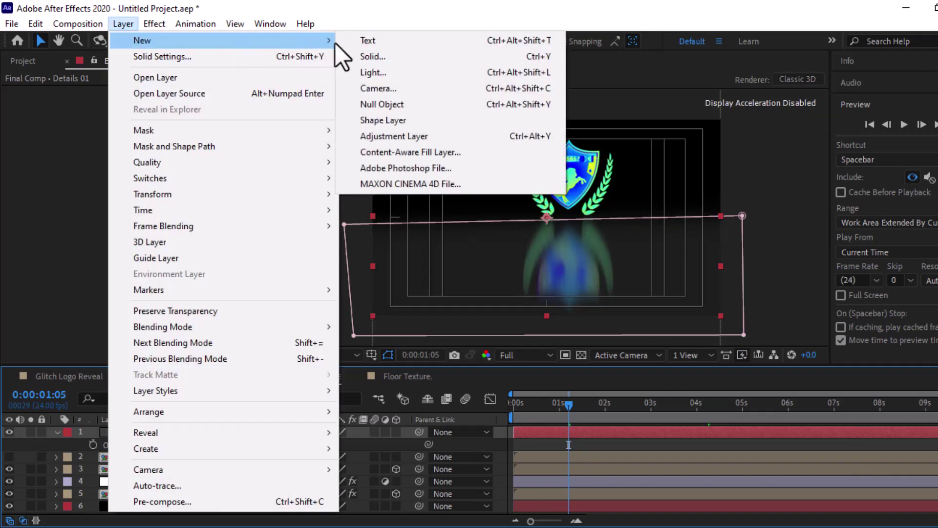
pyautogui.click(359, 56)
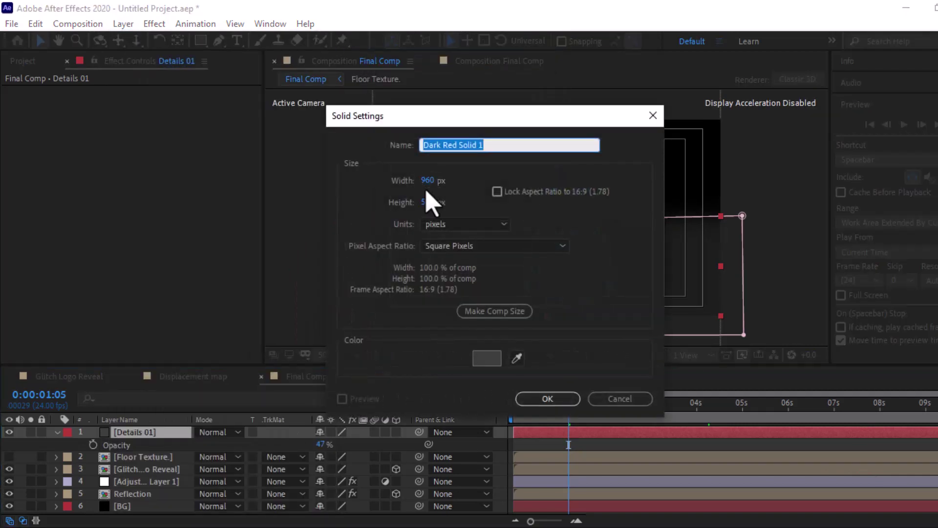
pyautogui.write('Details 02')
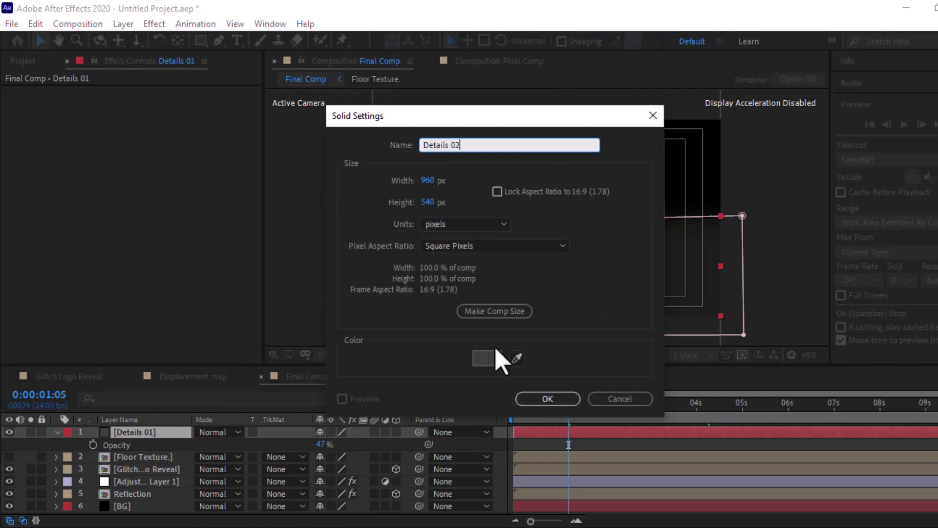
pyautogui.click(491, 356)
pyautogui.click(391, 224)
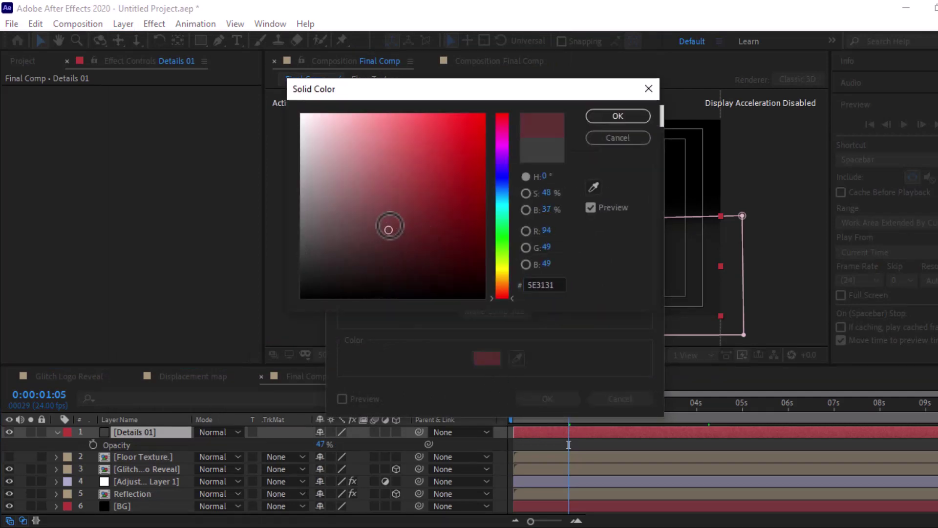
pyautogui.click(502, 179)
pyautogui.moveTo(417, 225); pyautogui.dragTo(393, 231)
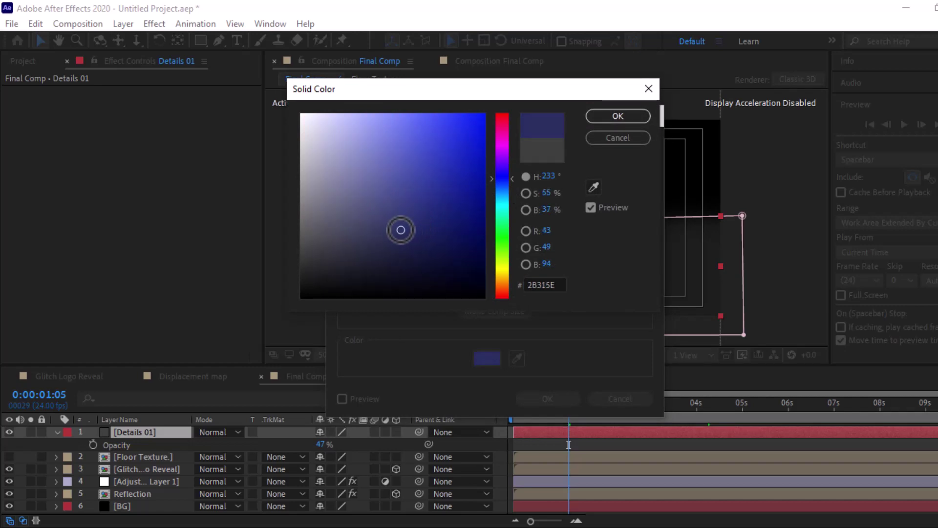
pyautogui.click(601, 117)
pyautogui.click(549, 398)
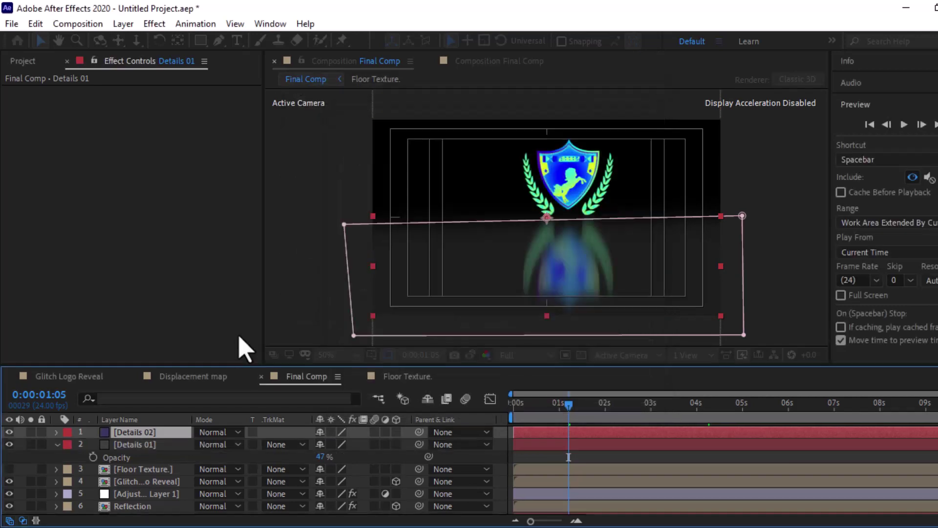
# Mask Details 02 with a rectangle over the upper half of the frame and feather its edge
pyautogui.click(201, 40)
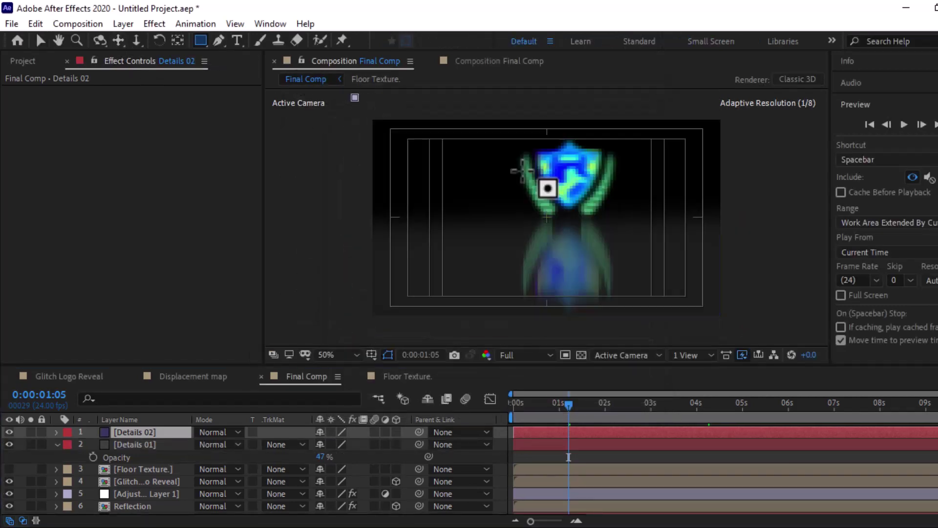
pyautogui.moveTo(354, 98)
pyautogui.mouseDown()
pyautogui.moveTo(686, 187)
pyautogui.moveTo(734, 226)
pyautogui.mouseUp()
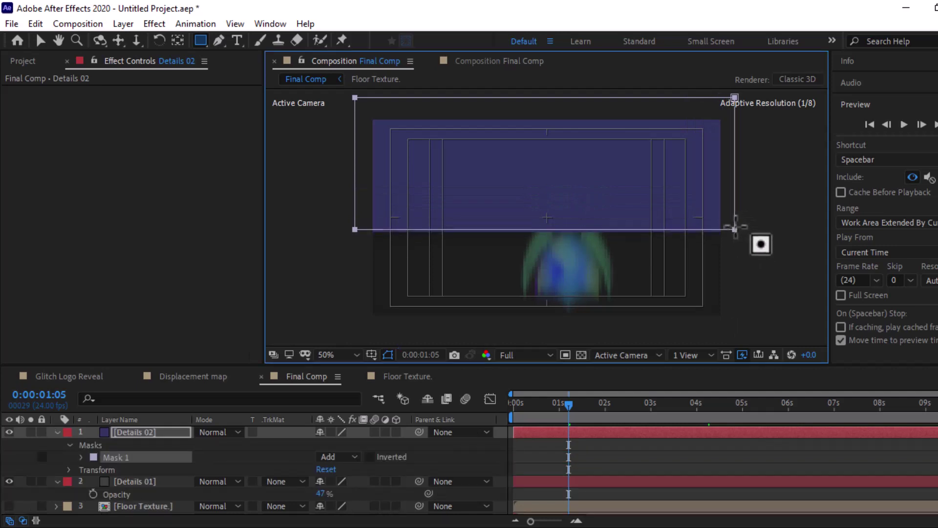
pyautogui.click(81, 457)
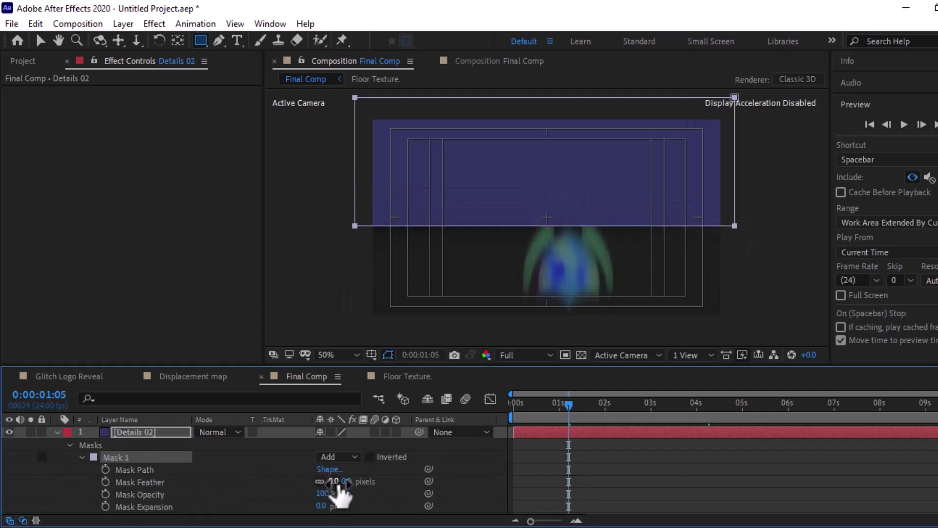
pyautogui.moveTo(330, 482); pyautogui.dragTo(389, 481)
# Set Details 02 opacity to 50% and collapse both Details layers' properties
pyautogui.click(166, 435)
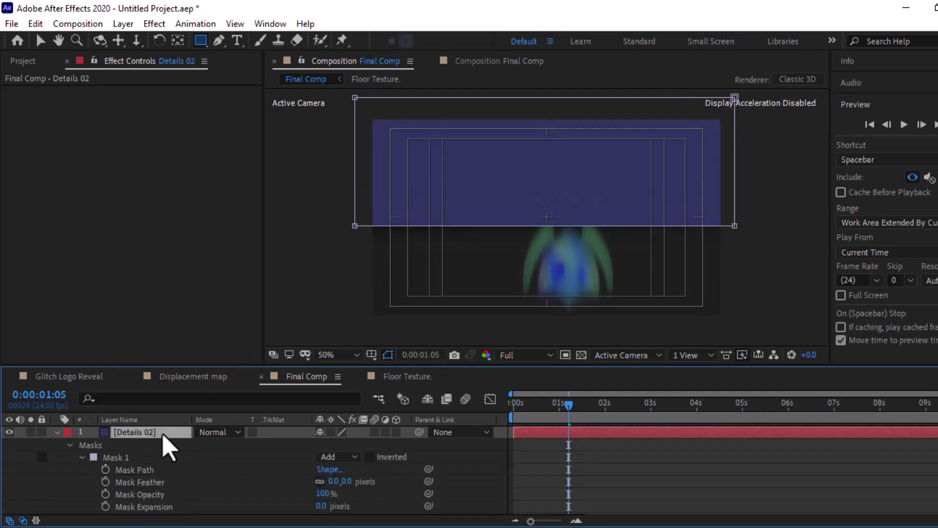
pyautogui.press('t')
pyautogui.write('50')
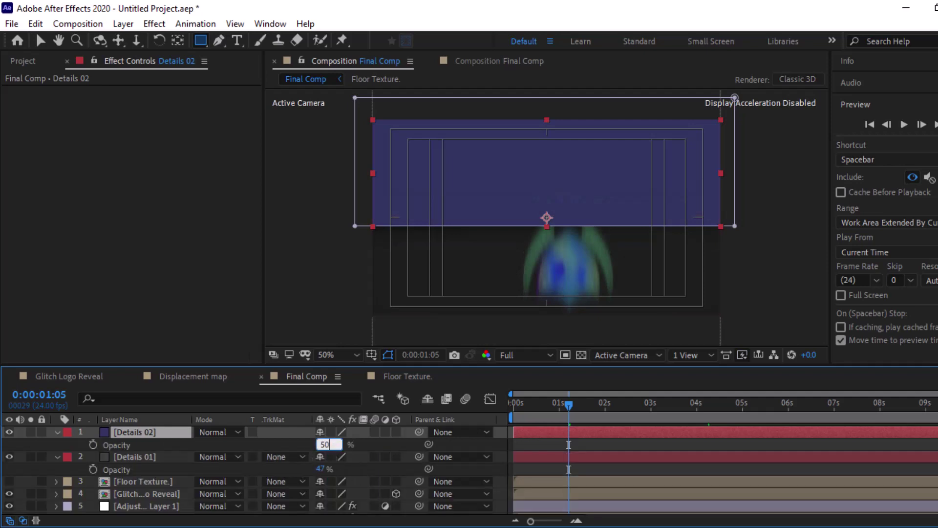
pyautogui.press('Return')
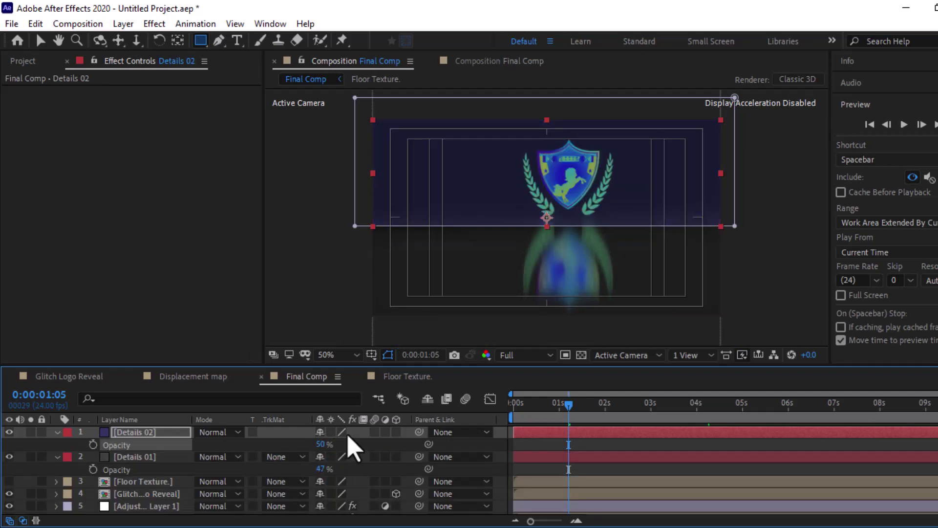
pyautogui.click(56, 431)
pyautogui.click(57, 444)
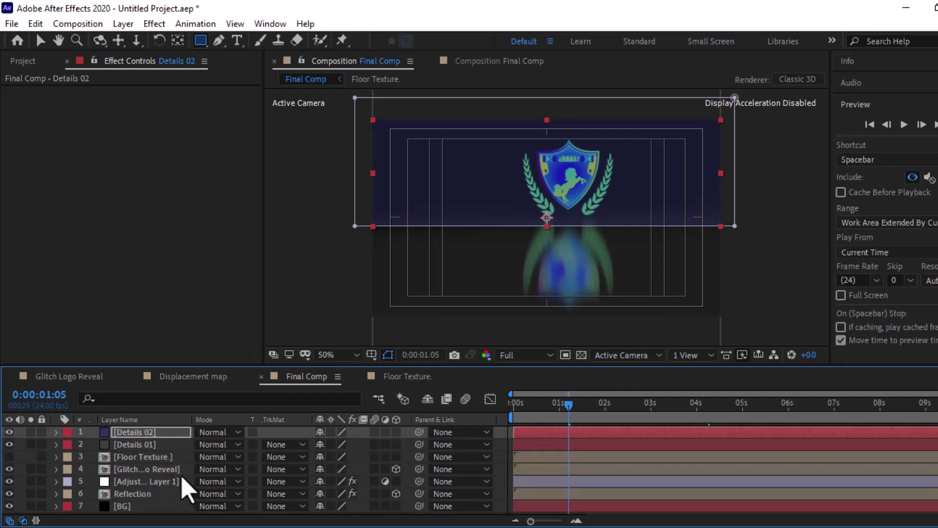
# Create Camera 1 as a Two-Node Camera using the 20mm lens preset in Final Comp
pyautogui.click(119, 25)
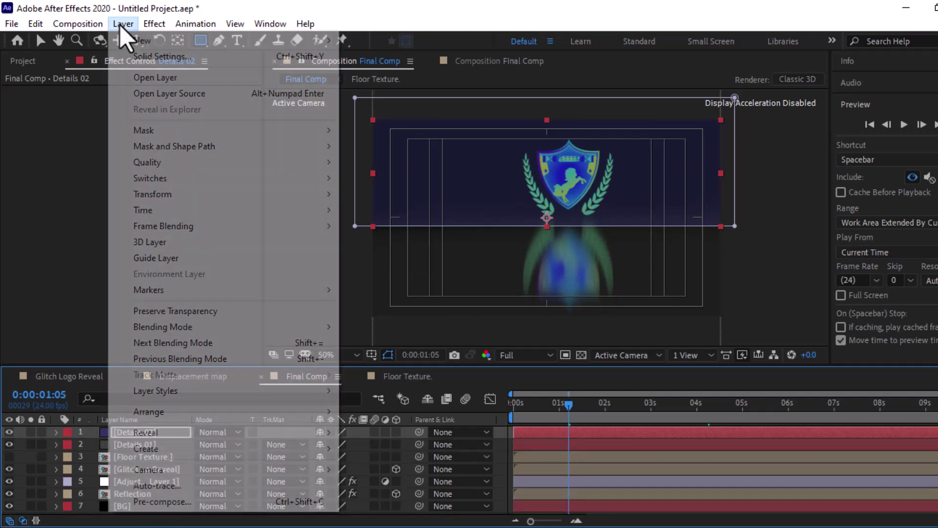
pyautogui.moveTo(133, 39)
pyautogui.click(377, 88)
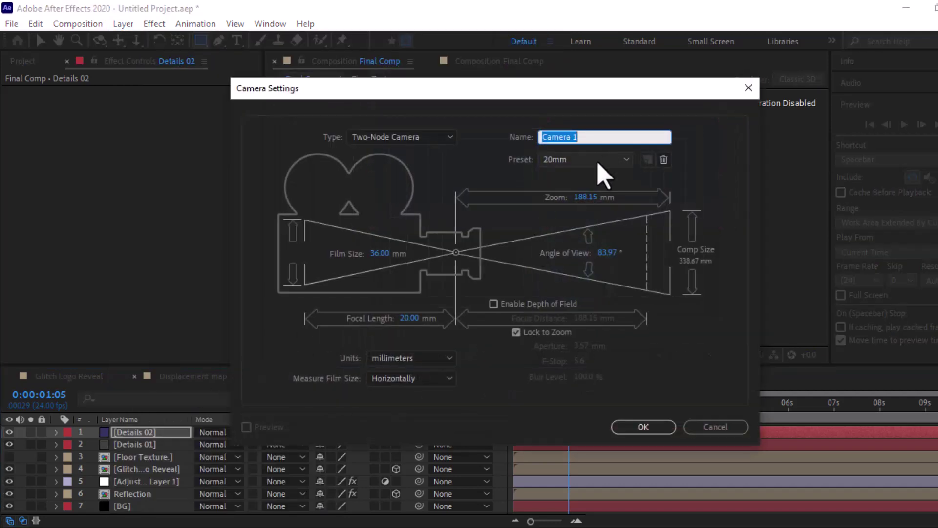
pyautogui.click(606, 160)
pyautogui.click(576, 211)
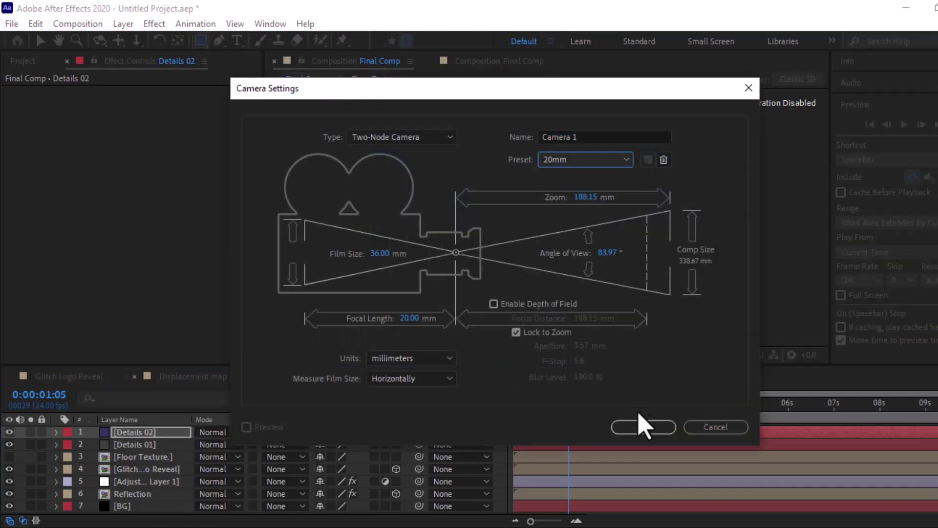
pyautogui.click(643, 426)
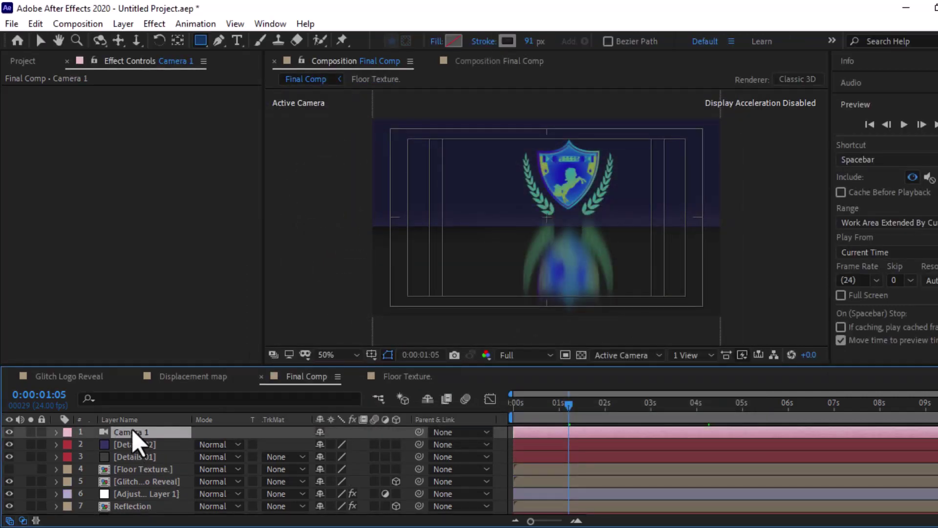
# Feather the Details 02 mask heavily, to about 103 pixels
pyautogui.click(123, 445)
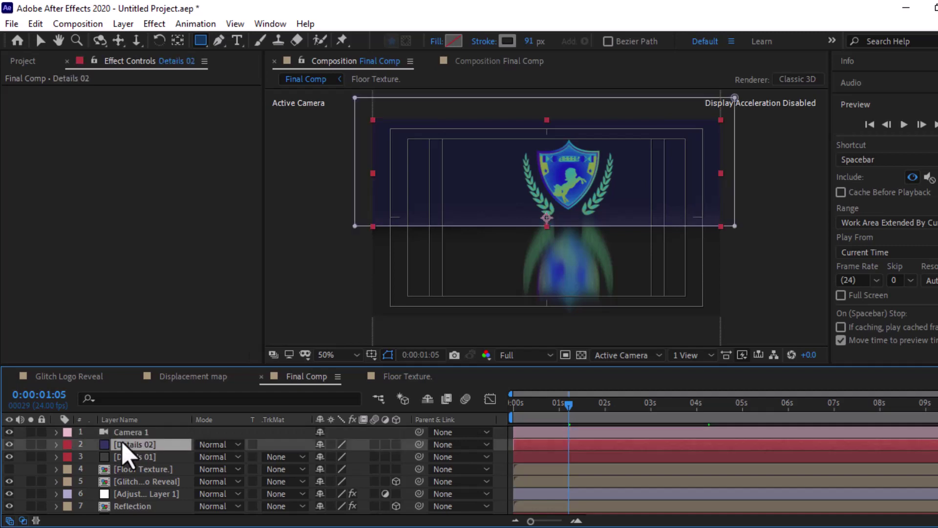
pyautogui.press('f')
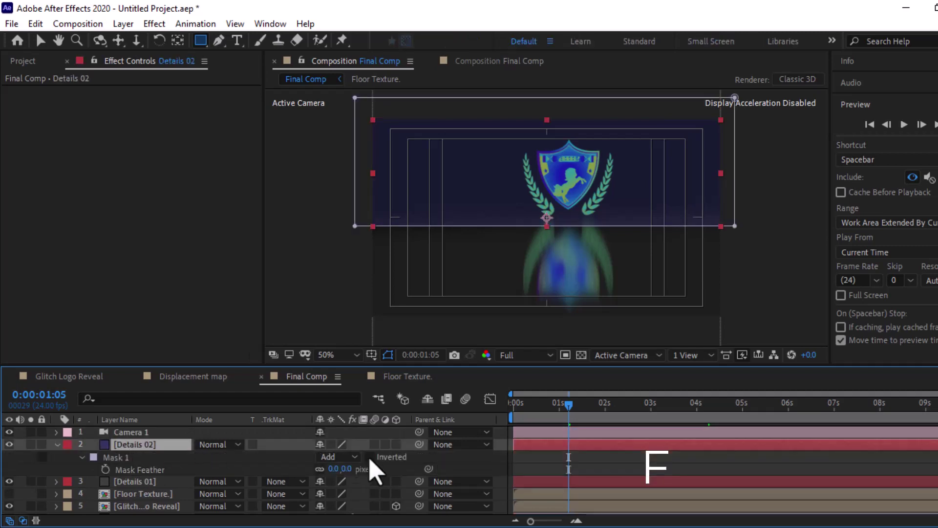
pyautogui.moveTo(346, 469); pyautogui.dragTo(391, 467)
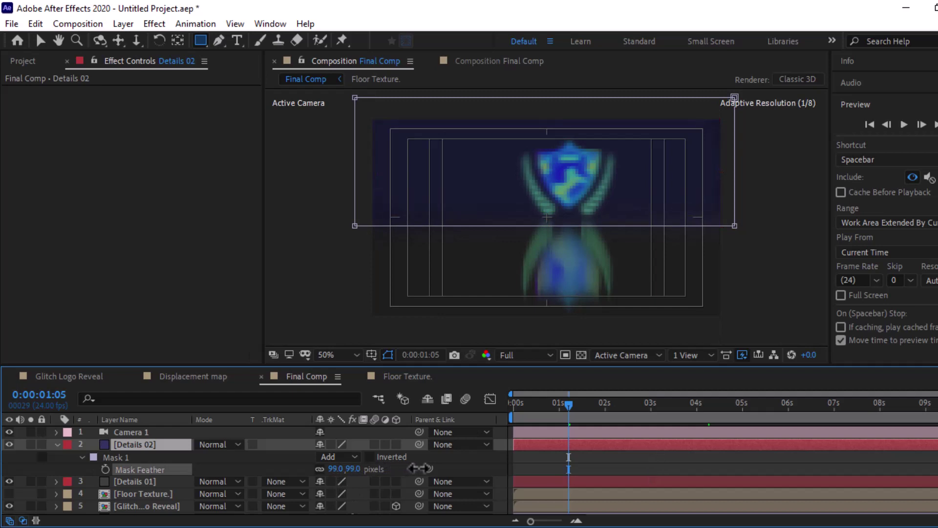
# Move the mask's left corner up-left and its right corner down, then fit the comp in the viewer
pyautogui.click(39, 39)
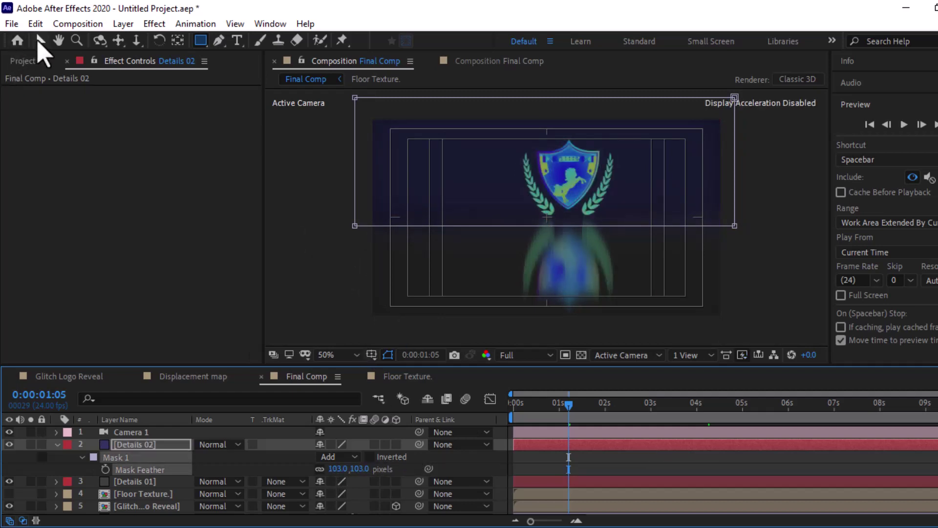
pyautogui.click(346, 204)
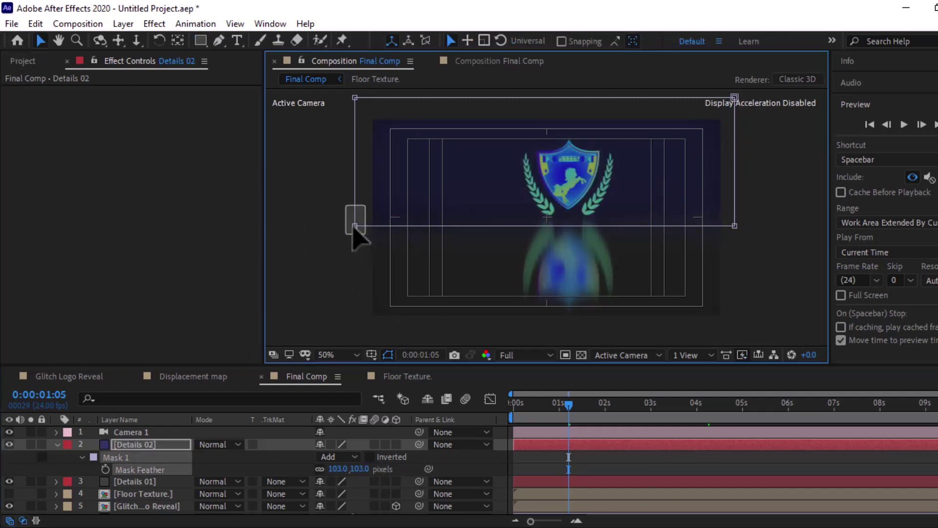
pyautogui.moveTo(353, 214); pyautogui.dragTo(353, 205)
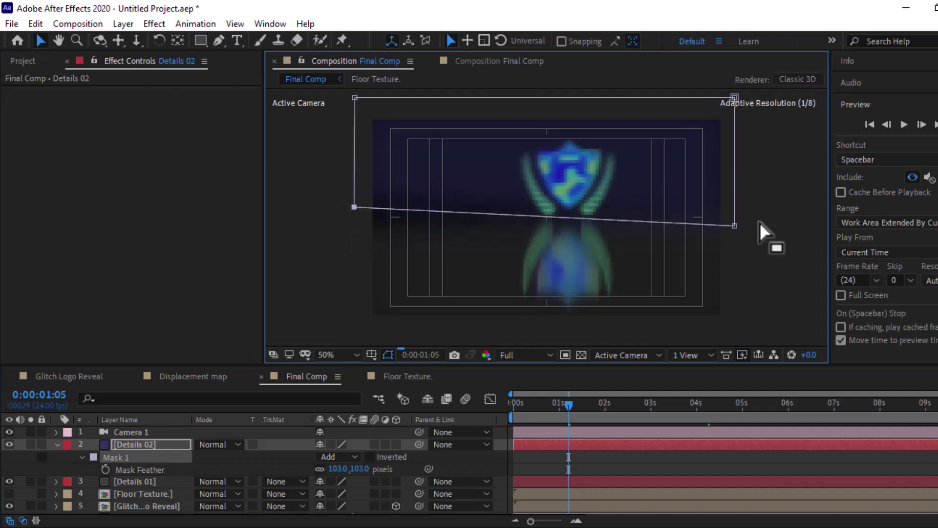
pyautogui.moveTo(738, 226)
pyautogui.mouseDown()
pyautogui.moveTo(714, 236)
pyautogui.moveTo(750, 254)
pyautogui.mouseUp()
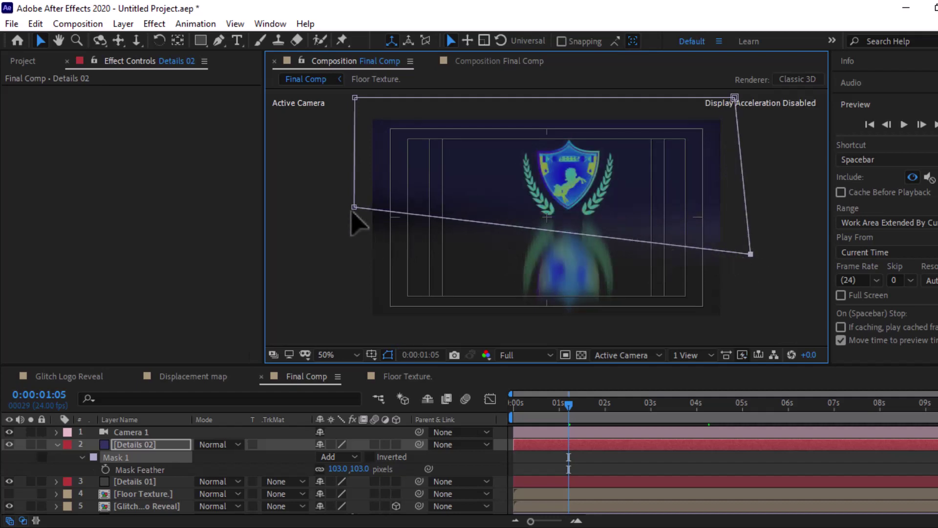
pyautogui.moveTo(351, 206); pyautogui.dragTo(348, 208)
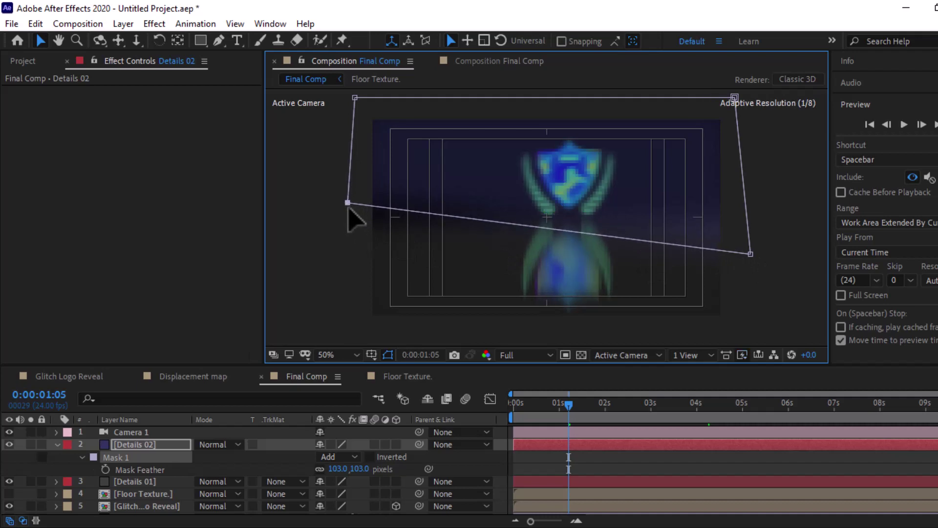
pyautogui.click(339, 355)
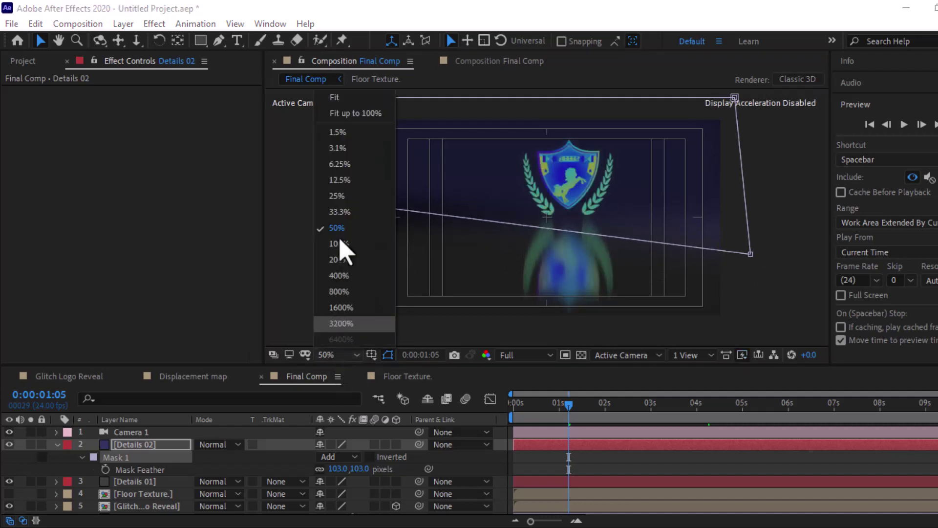
pyautogui.press('Escape')
pyautogui.hotkey('shift', '/')
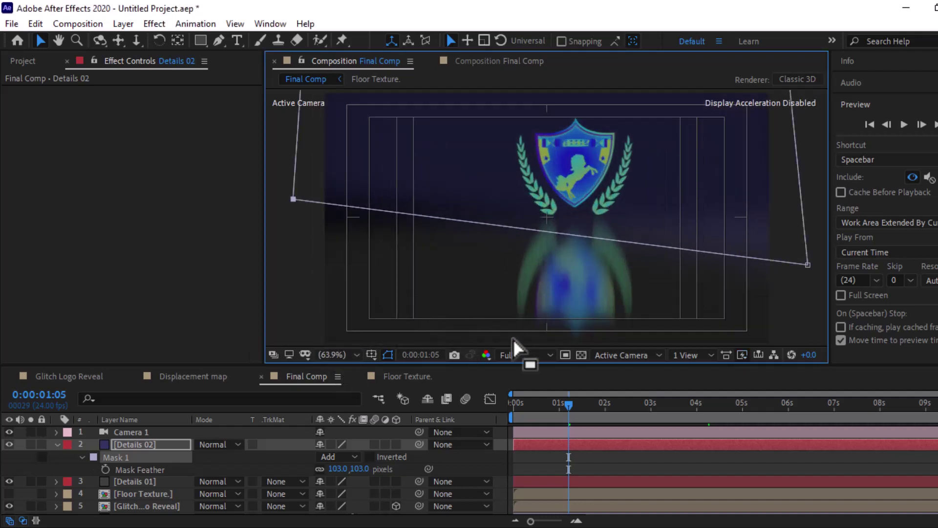
# Reveal Camera 1's Position and Point of Interest properties in the timeline
pyautogui.click(528, 408)
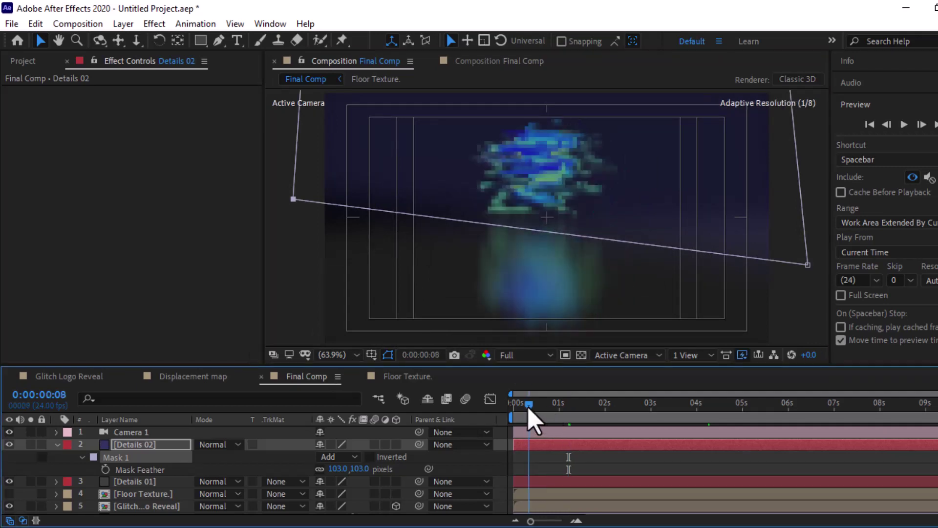
pyautogui.moveTo(524, 410); pyautogui.dragTo(521, 411)
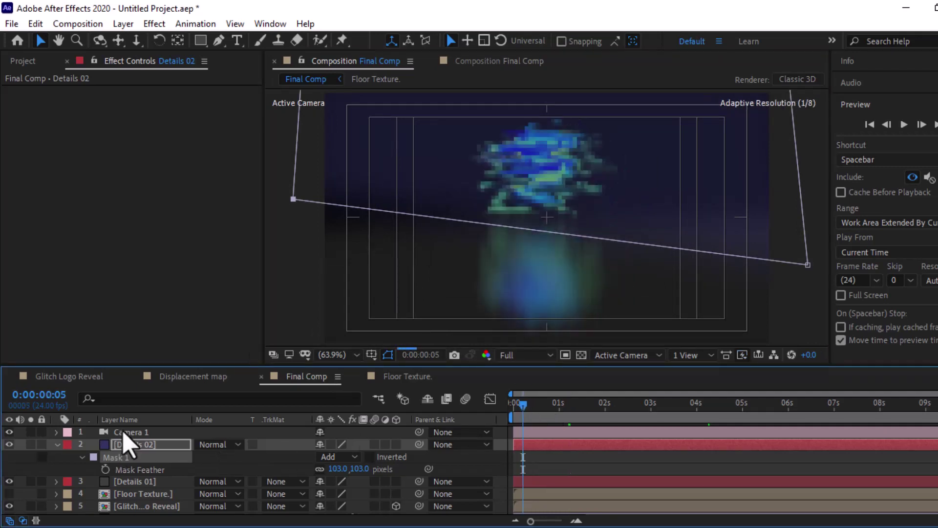
pyautogui.click(123, 432)
pyautogui.press('p')
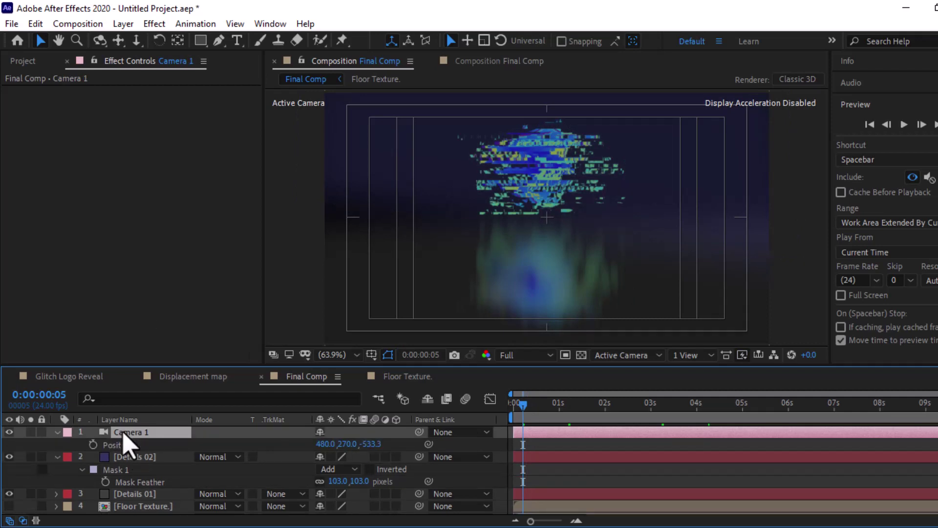
pyautogui.press('F2')
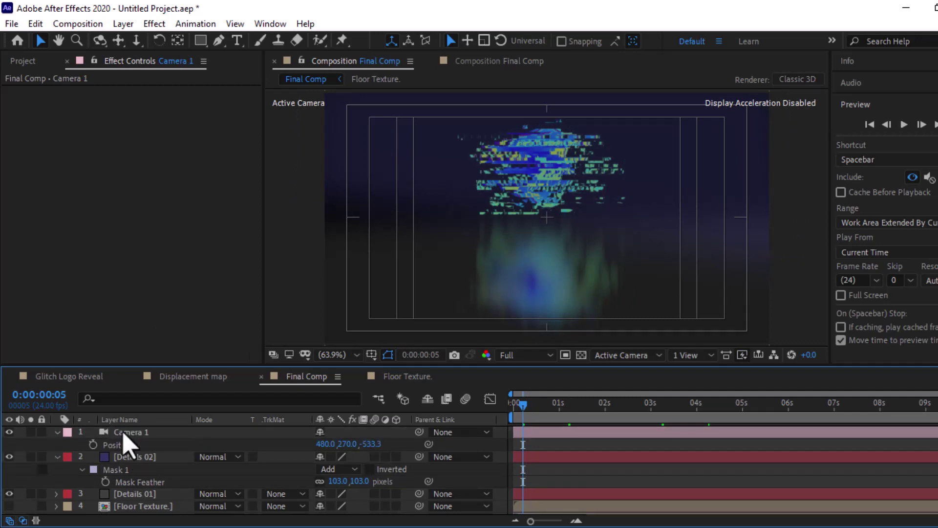
pyautogui.click(123, 433)
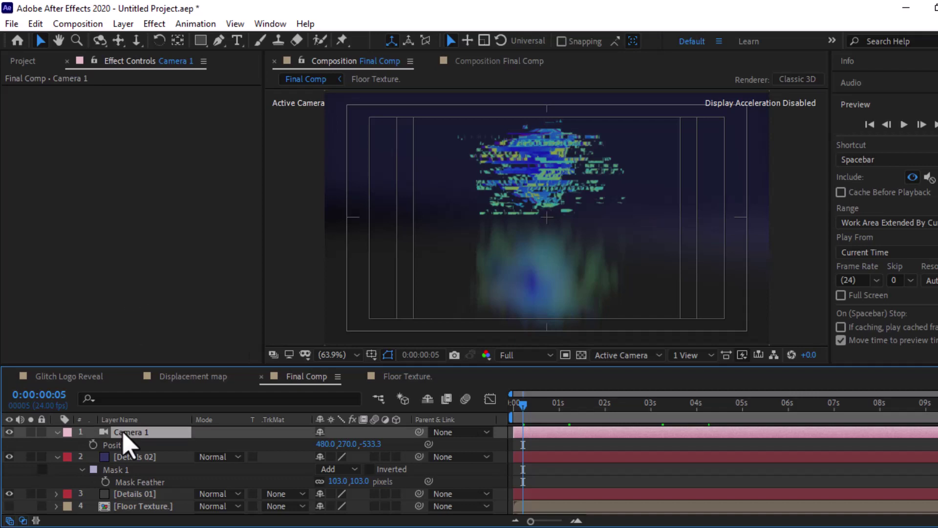
pyautogui.hotkey('shift', 'a')
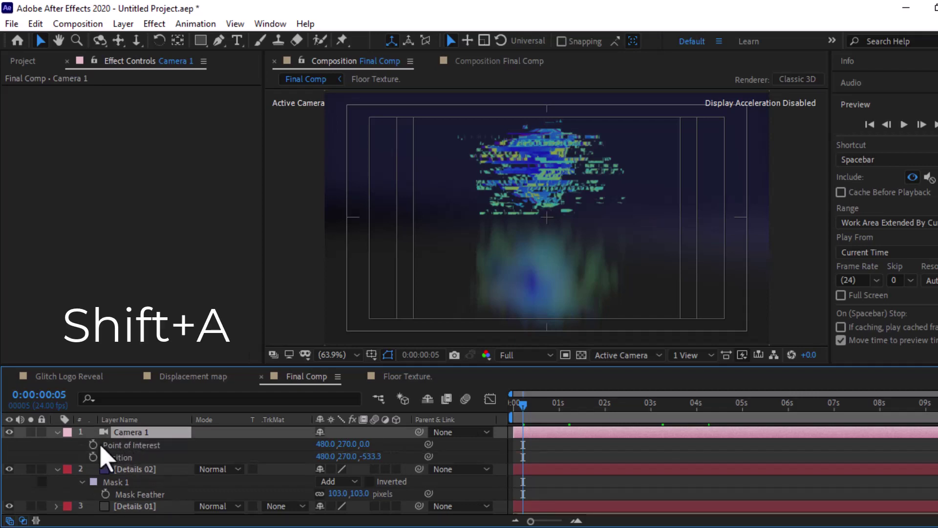
# Keyframe Point of Interest and Position at 0:00:00:00 and again at 0:00:06:08
pyautogui.moveTo(521, 404); pyautogui.dragTo(495, 413)
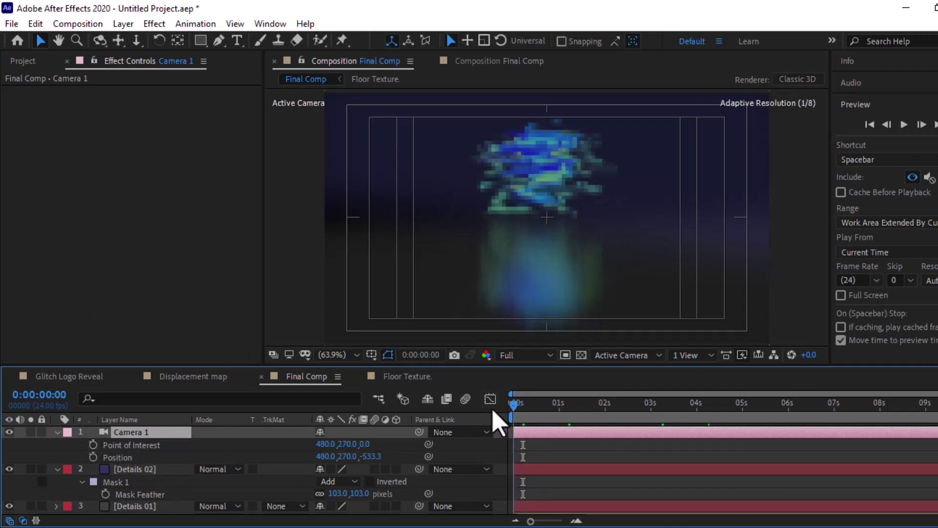
pyautogui.click(93, 445)
pyautogui.click(93, 457)
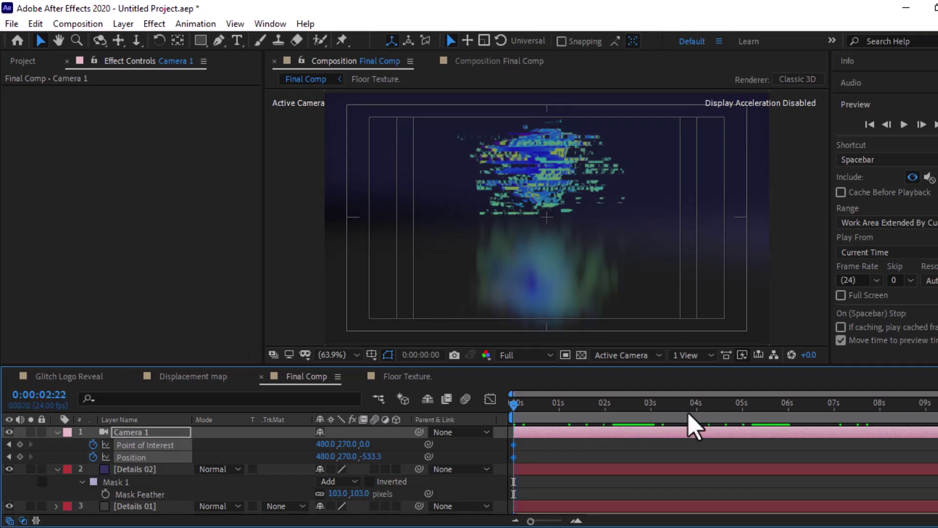
pyautogui.moveTo(691, 419); pyautogui.dragTo(806, 425)
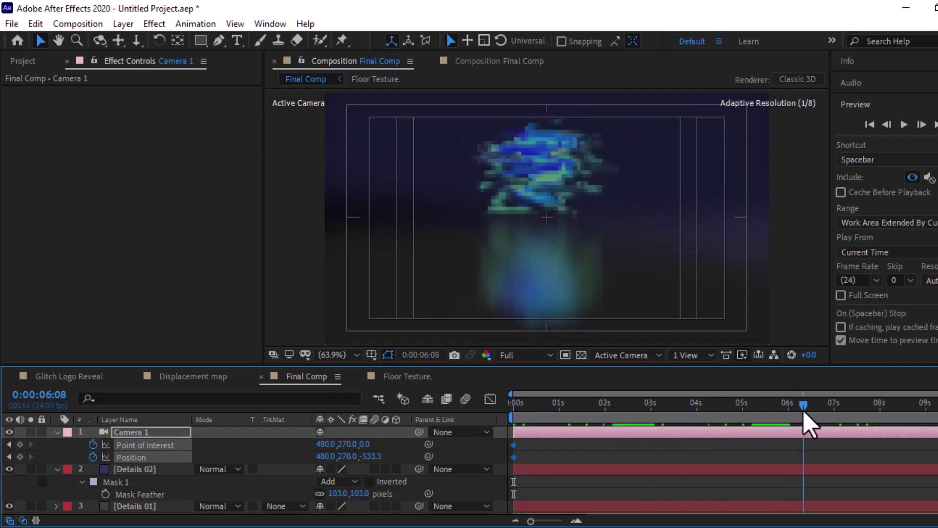
pyautogui.click(20, 444)
pyautogui.click(20, 456)
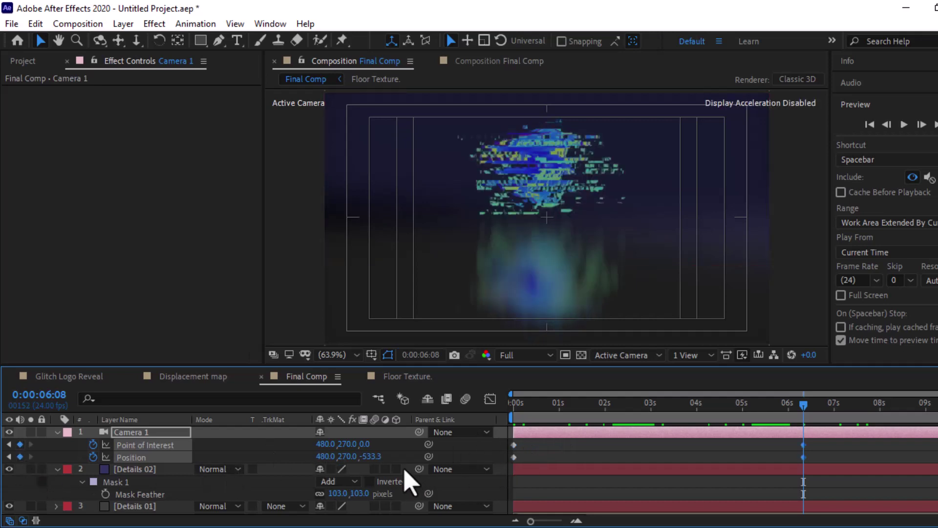
# Track the camera in at 6:08 and back at 0s, Position Z from -677.3 to -422.7
pyautogui.click(136, 40)
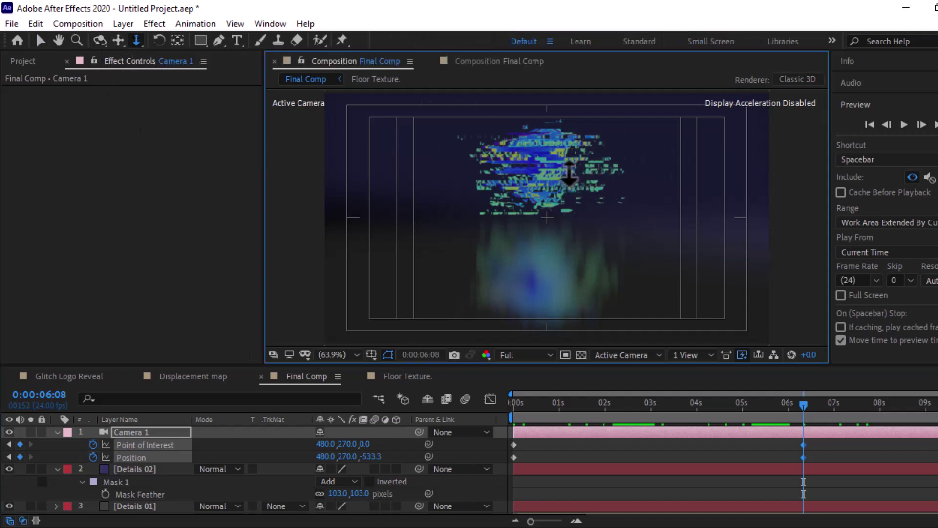
pyautogui.moveTo(569, 177)
pyautogui.mouseDown()
pyautogui.moveTo(570, 161)
pyautogui.moveTo(570, 176)
pyautogui.mouseUp()
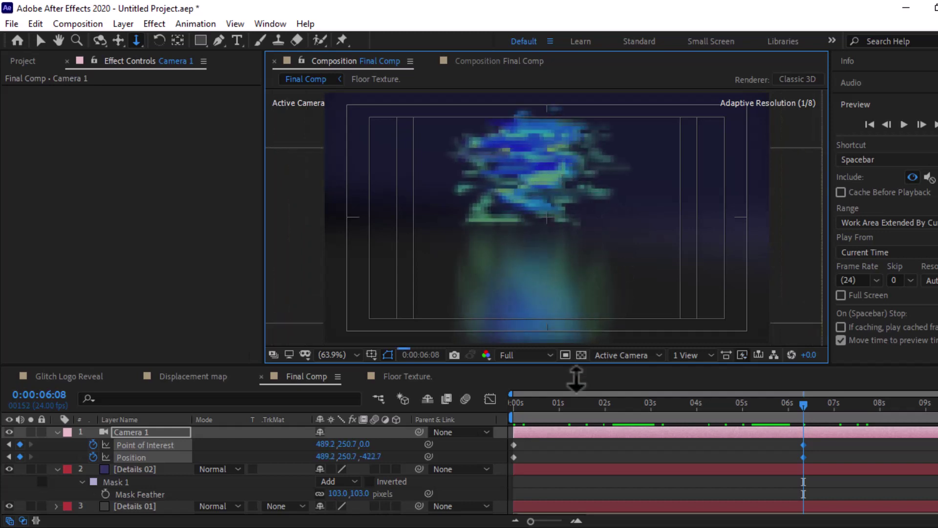
pyautogui.moveTo(554, 405); pyautogui.dragTo(516, 420)
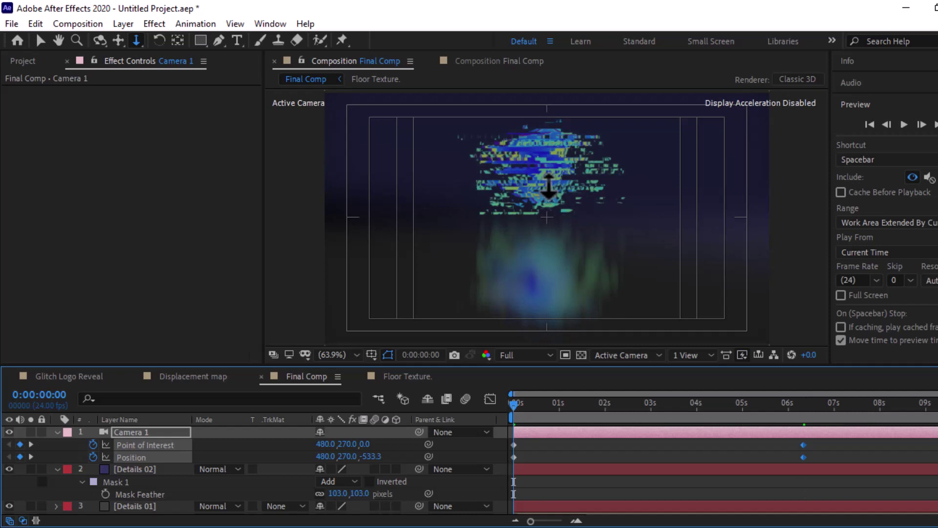
pyautogui.moveTo(549, 186); pyautogui.dragTo(551, 223)
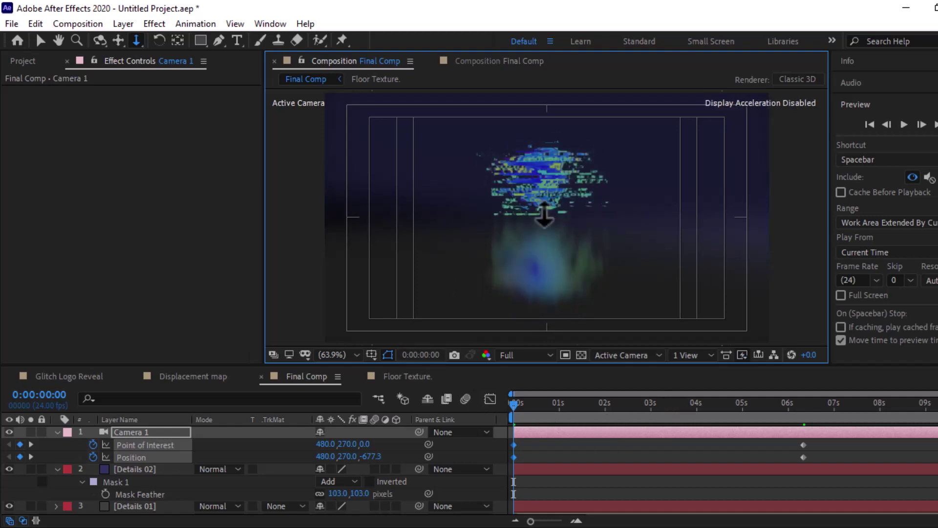
# Orbit Camera 1 to an off-axis starting angle at 0s (Position 629.2, 297.8, -641.1)
pyautogui.click(146, 432)
pyautogui.press('w')
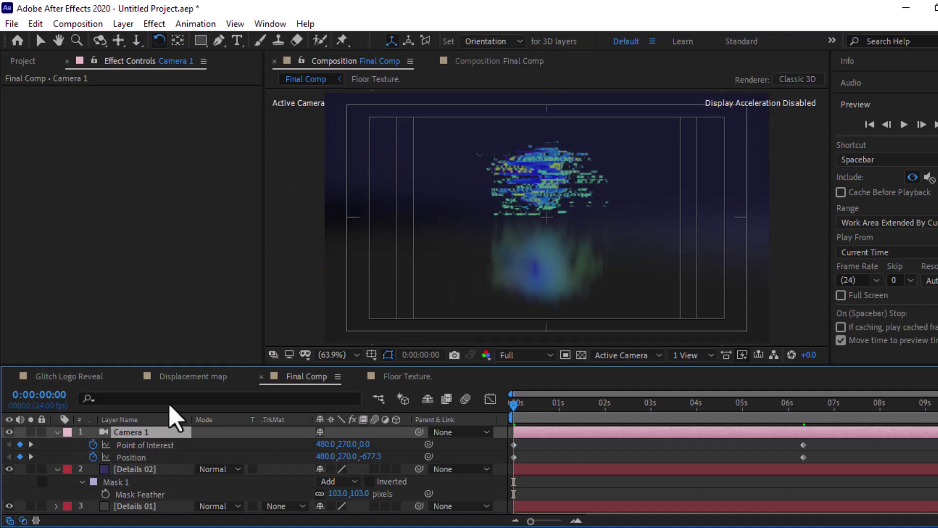
pyautogui.click(99, 40)
pyautogui.click(515, 218)
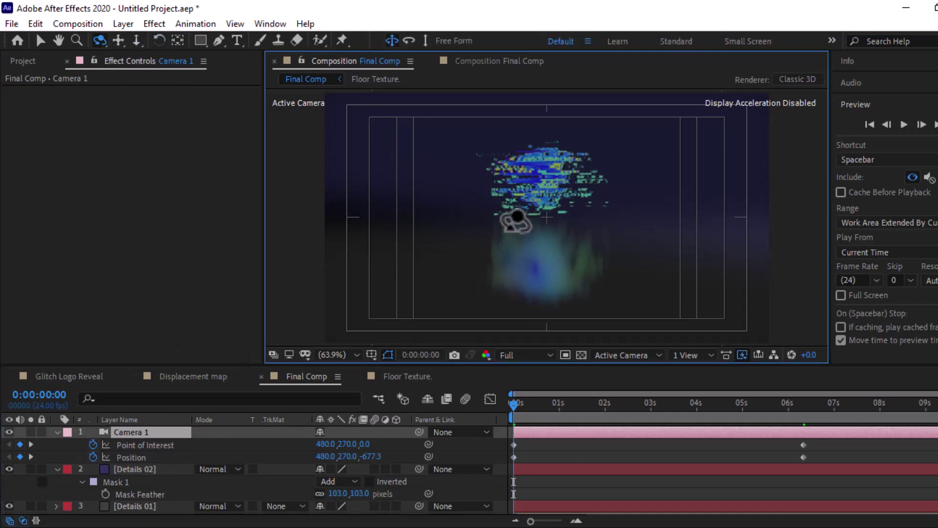
pyautogui.moveTo(515, 218); pyautogui.dragTo(492, 217)
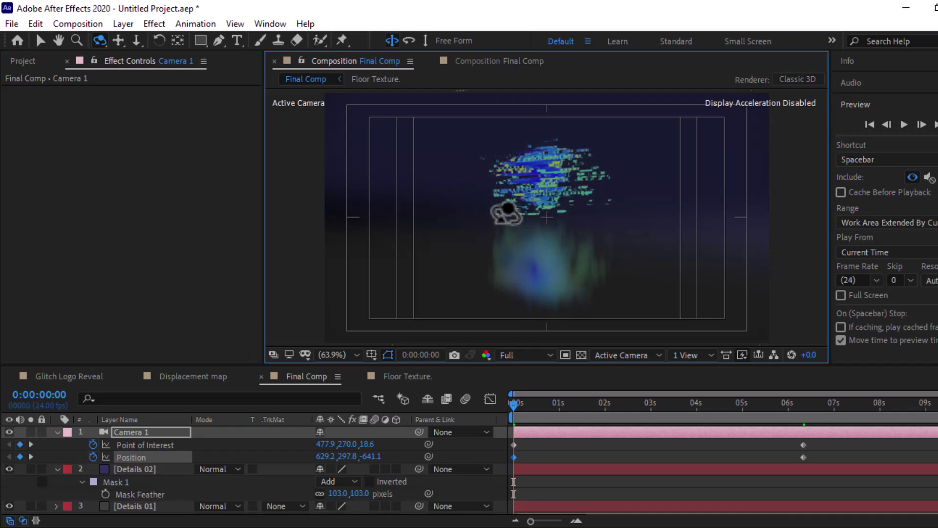
# Orbit the camera to a new angle at the 6:08 keyframe (Position 477.7, 259.3, -420.3)
pyautogui.click(688, 406)
pyautogui.moveTo(741, 410); pyautogui.dragTo(800, 410)
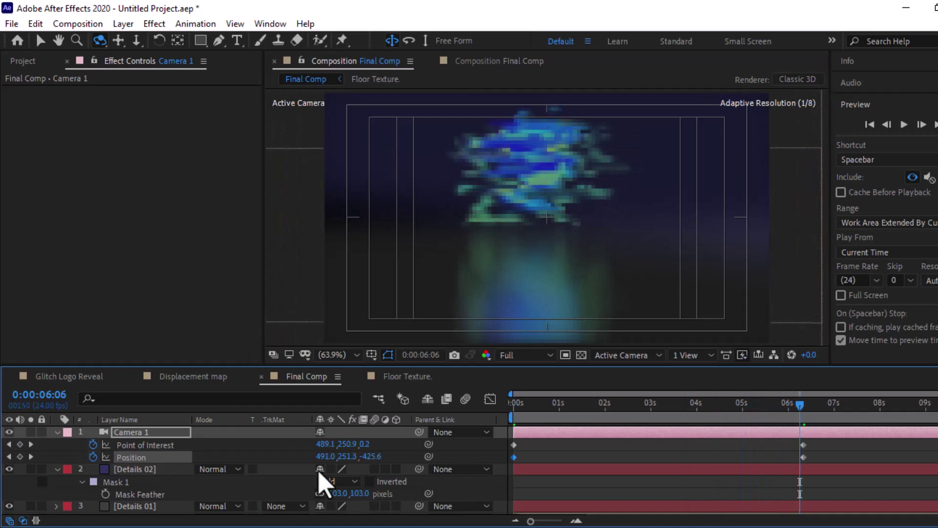
pyautogui.click(31, 457)
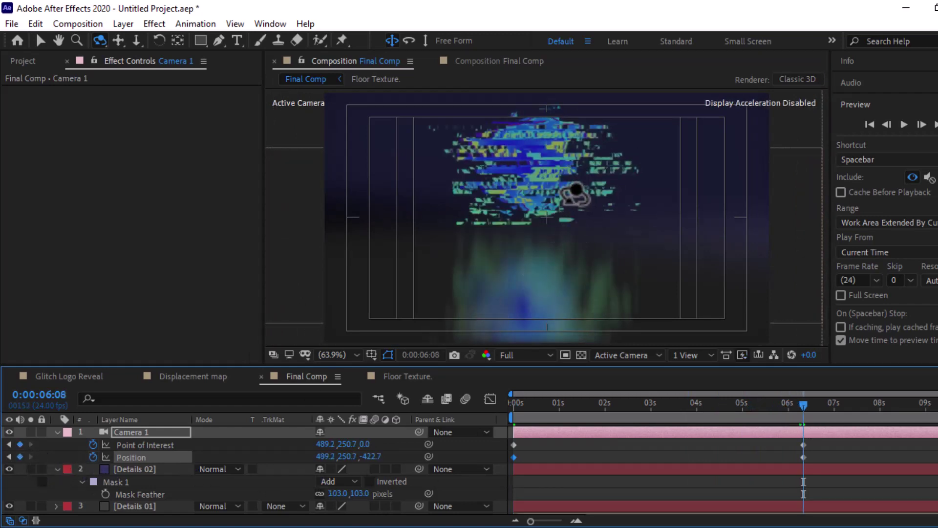
pyautogui.moveTo(575, 192); pyautogui.dragTo(579, 192)
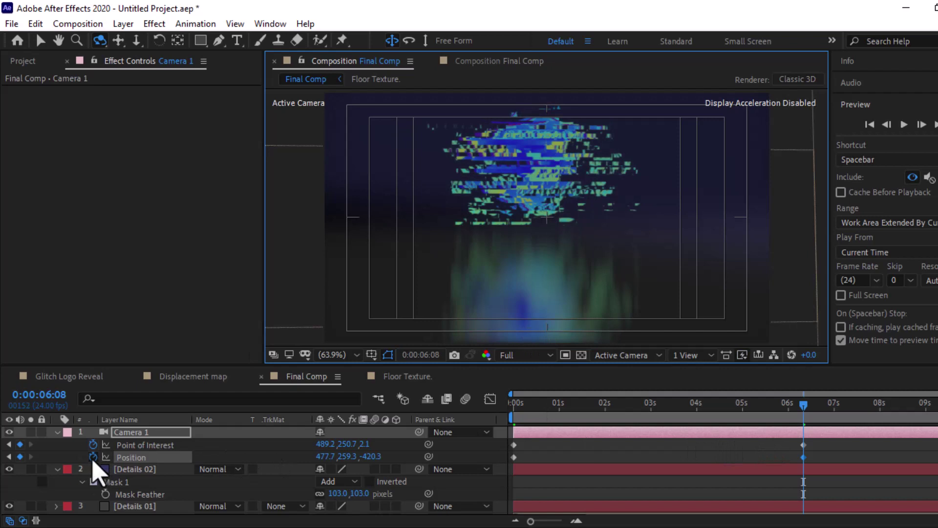
# Add a wiggle(7,9) expression to Camera 1's Position
pyautogui.click(105, 464)
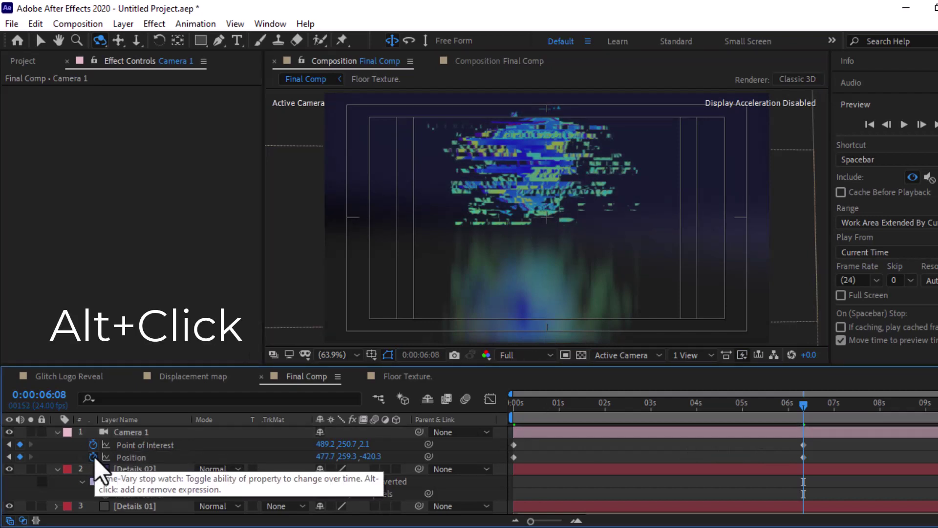
pyautogui.keyDown('alt'); pyautogui.click(93, 457); pyautogui.keyUp('alt')
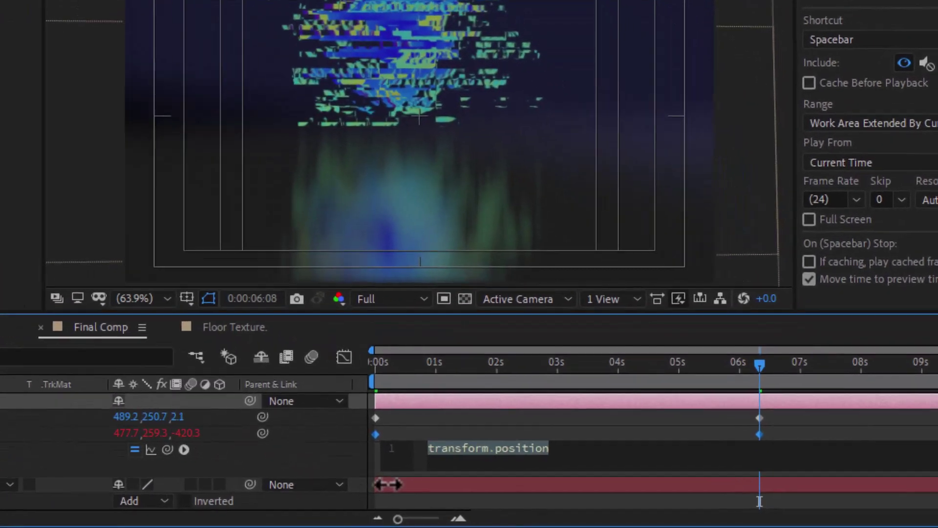
pyautogui.write('wi')
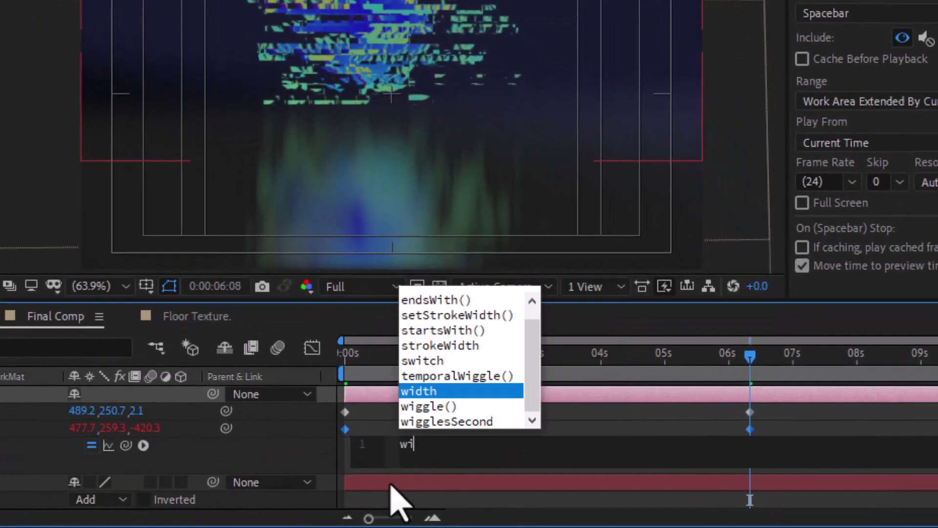
pyautogui.write('gg')
pyautogui.press('Return')
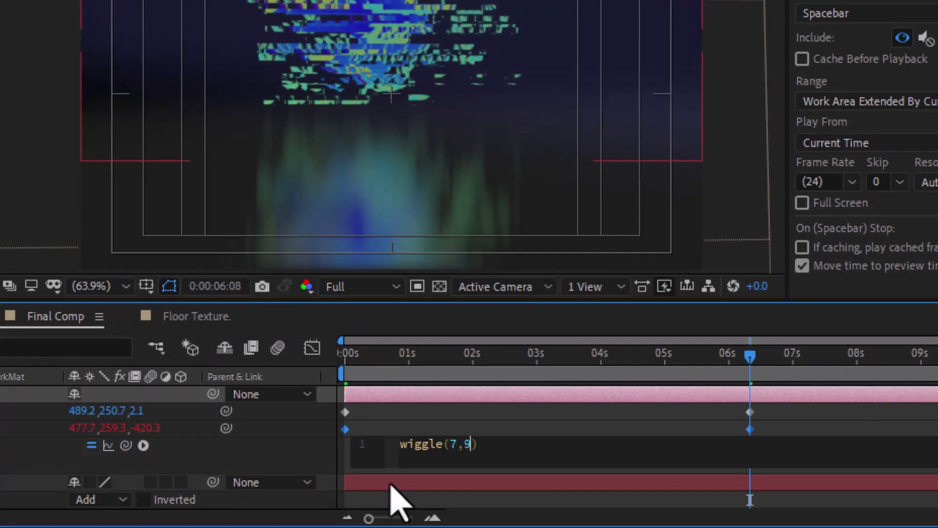
pyautogui.click(465, 444)
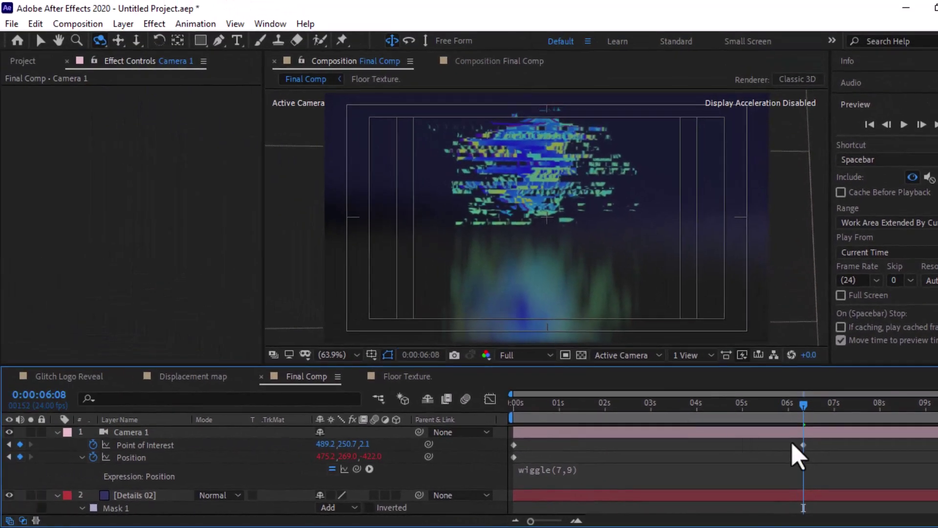
# Apply Easy Ease to the camera's Position and Point of Interest keyframes
pyautogui.moveTo(816, 443); pyautogui.dragTo(517, 467)
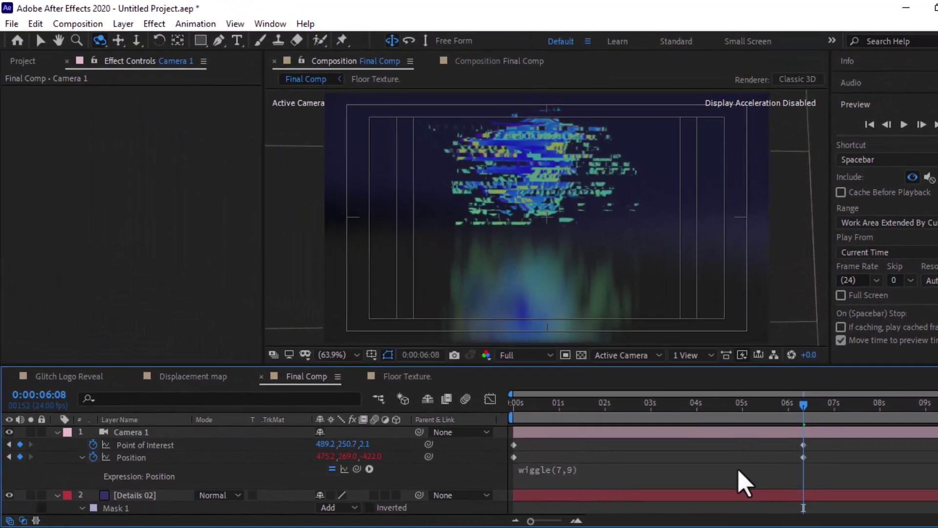
pyautogui.rightClick(516, 461)
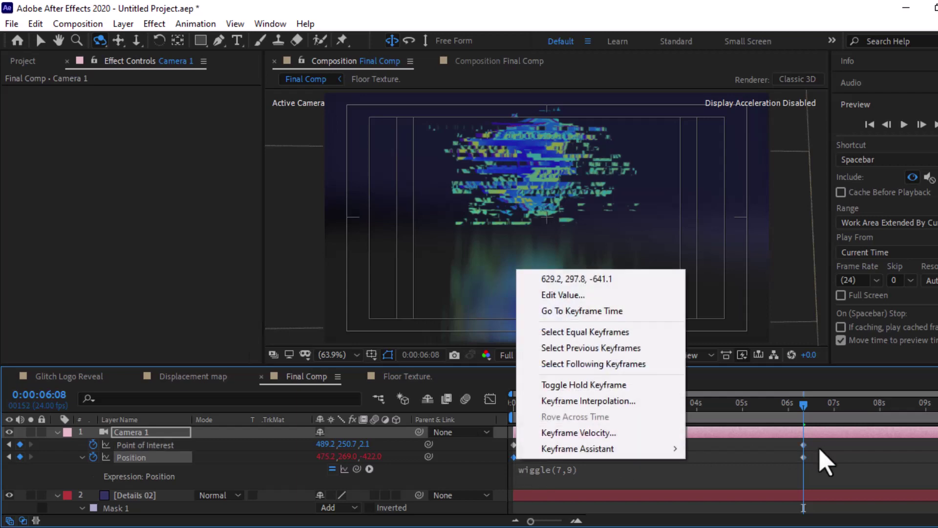
pyautogui.click(821, 461)
pyautogui.moveTo(818, 447)
pyautogui.mouseDown()
pyautogui.moveTo(571, 471)
pyautogui.moveTo(507, 464)
pyautogui.mouseUp()
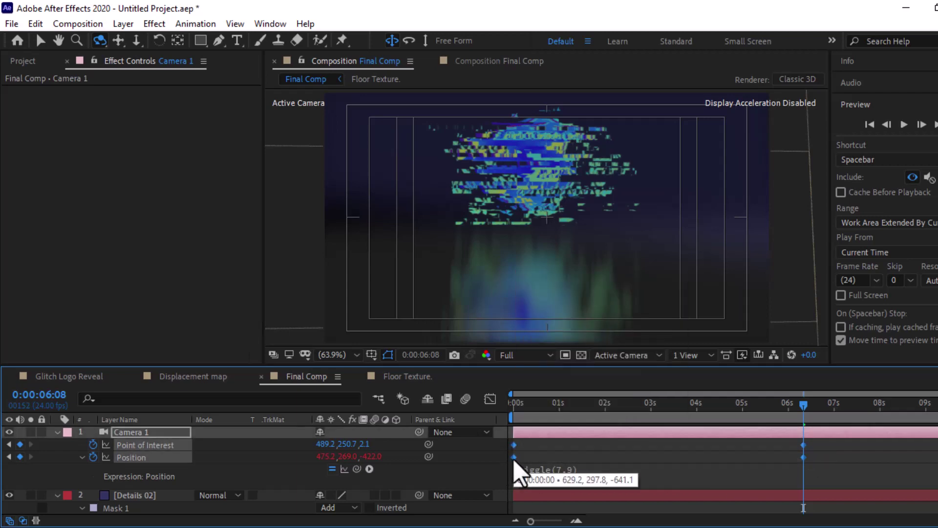
pyautogui.rightClick(514, 459)
pyautogui.moveTo(557, 448)
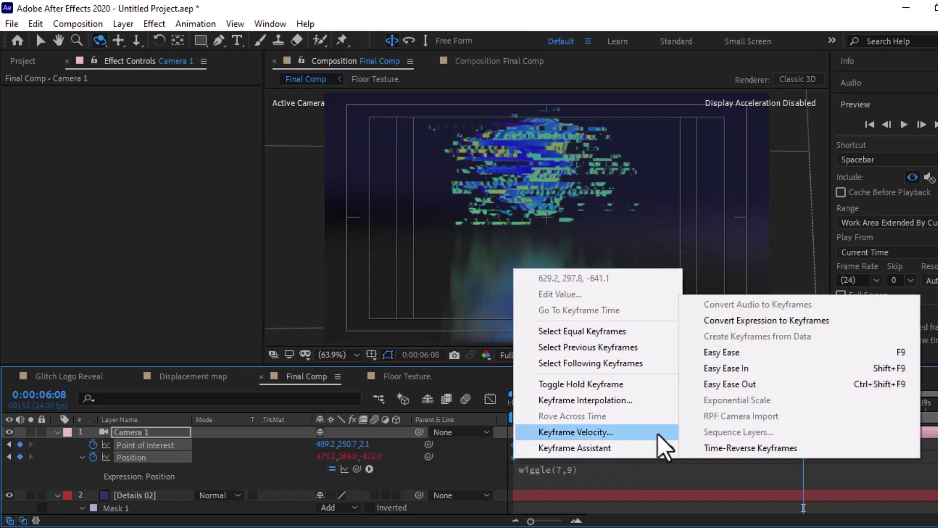
pyautogui.click(735, 353)
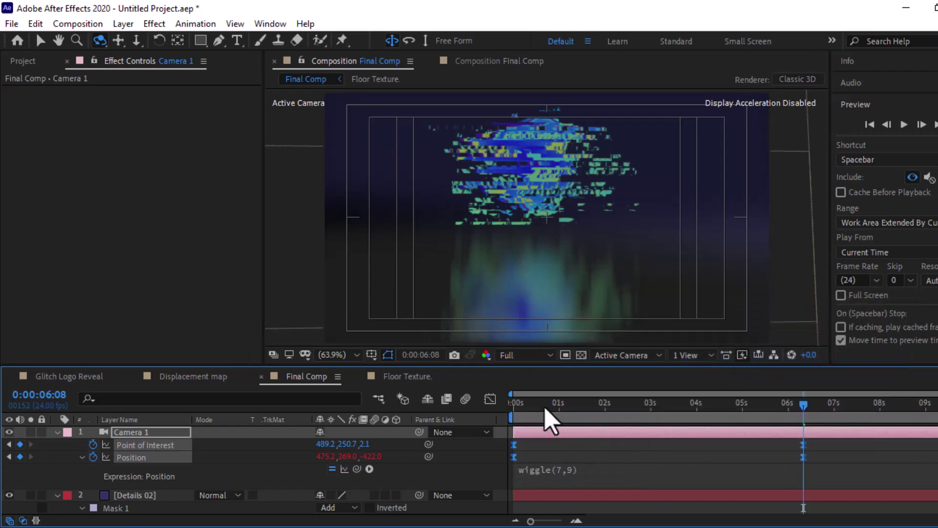
pyautogui.click(511, 409)
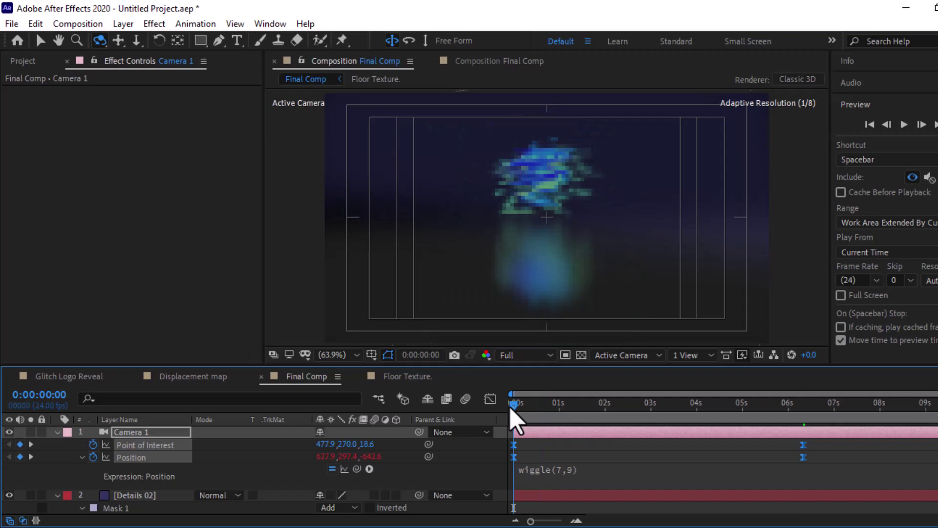
pyautogui.click(56, 432)
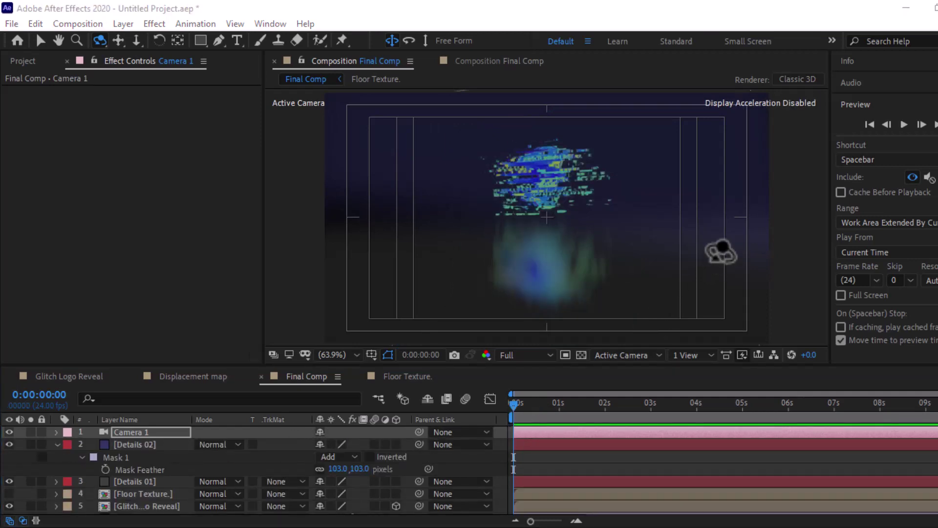
pyautogui.click(905, 125)
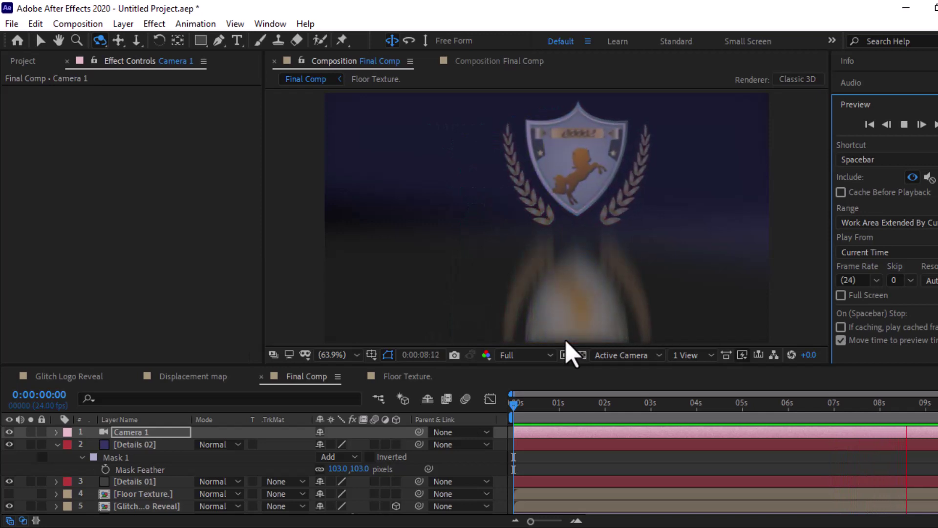
pyautogui.click(650, 405)
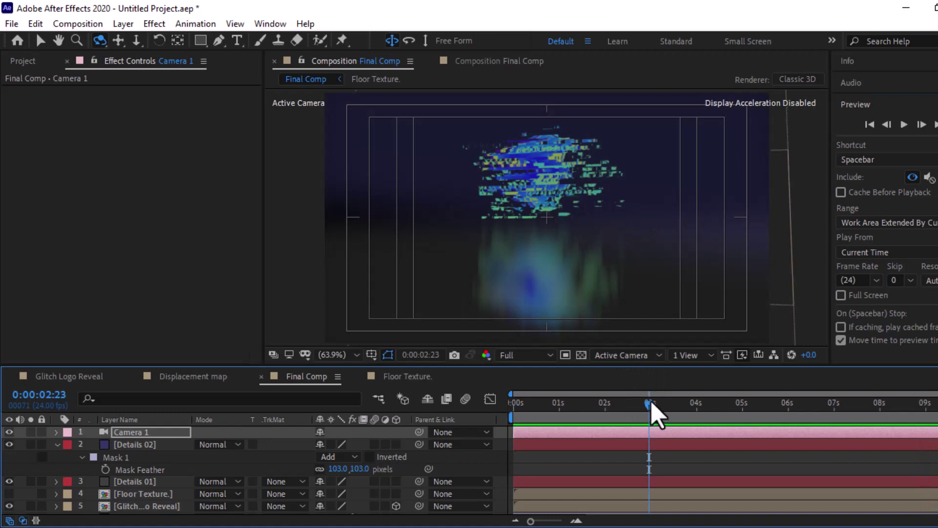
pyautogui.moveTo(651, 404); pyautogui.dragTo(597, 407)
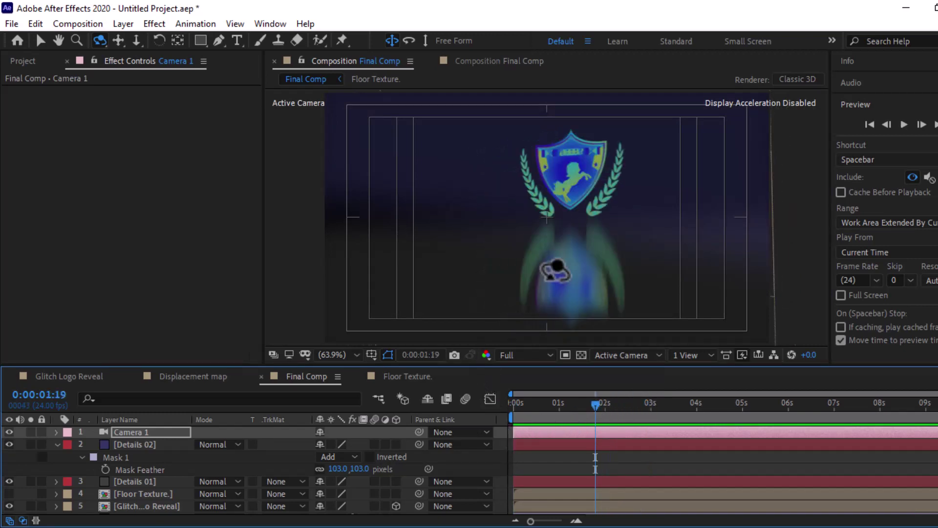
# Open the Glitch Logo Reveal composition with the Selection tool active
pyautogui.click(166, 384)
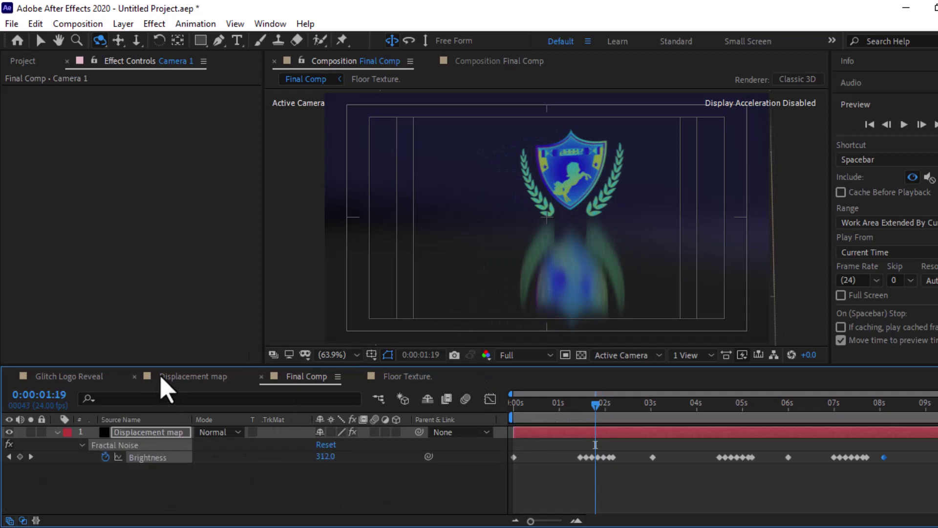
pyautogui.click(95, 384)
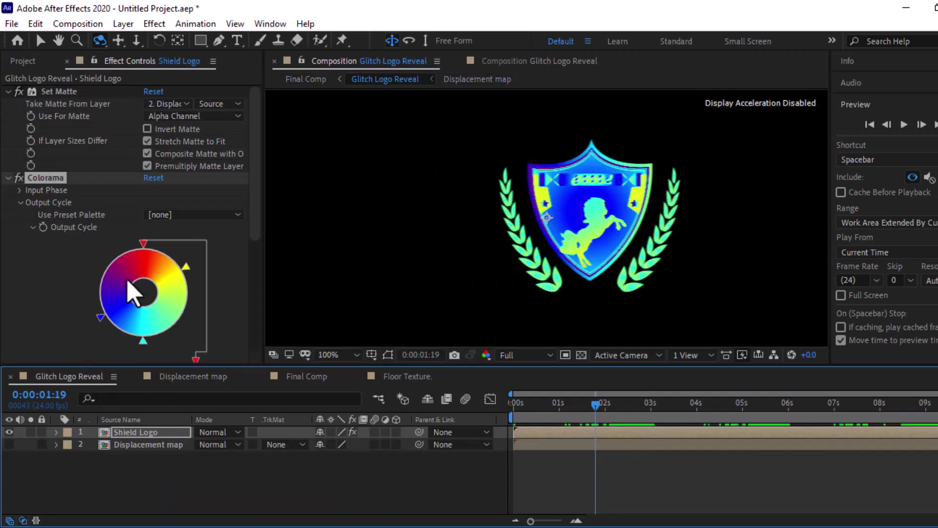
pyautogui.press('v')
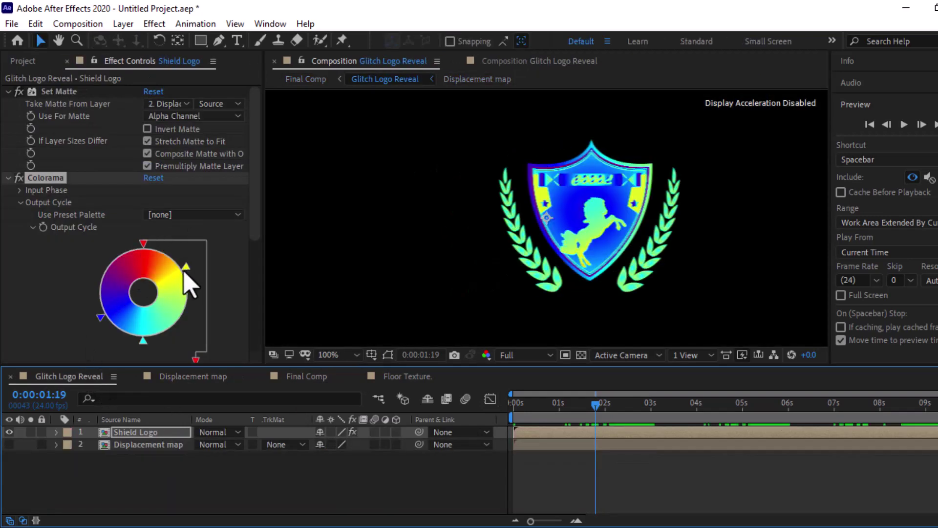
# Remove blue and cyan from Colorama's Output Cycle and extend yellow around the wheel
pyautogui.moveTo(100, 316); pyautogui.dragTo(141, 343)
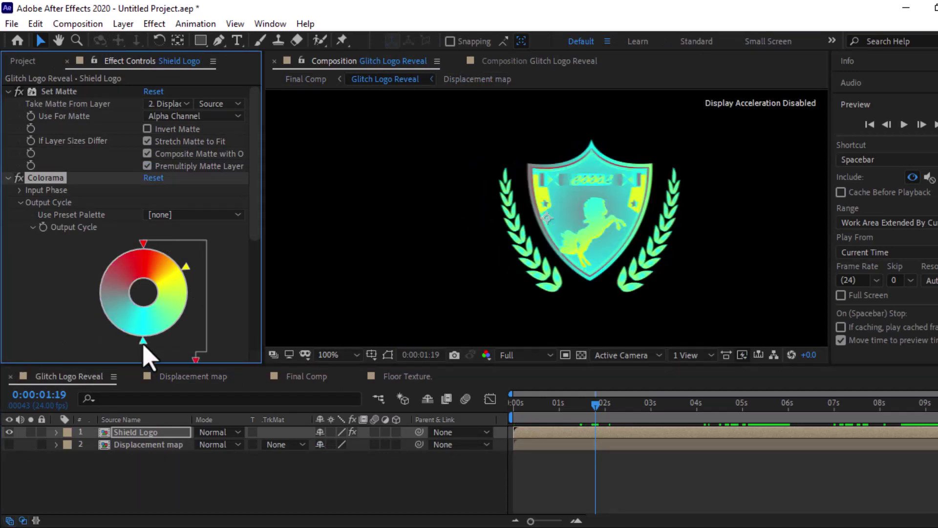
pyautogui.moveTo(148, 357); pyautogui.dragTo(251, 379)
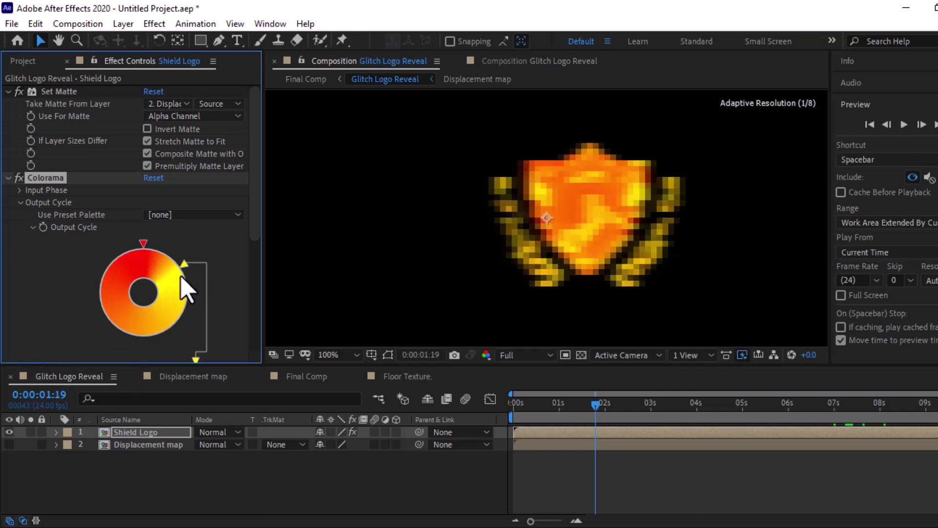
pyautogui.moveTo(184, 268)
pyautogui.mouseDown()
pyautogui.moveTo(181, 324)
pyautogui.moveTo(164, 334)
pyautogui.mouseUp()
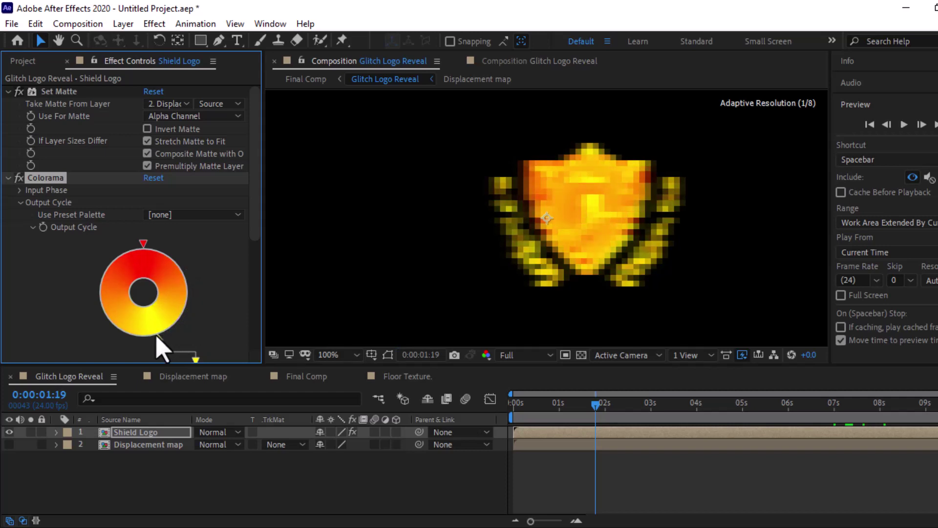
pyautogui.moveTo(151, 341); pyautogui.dragTo(174, 332)
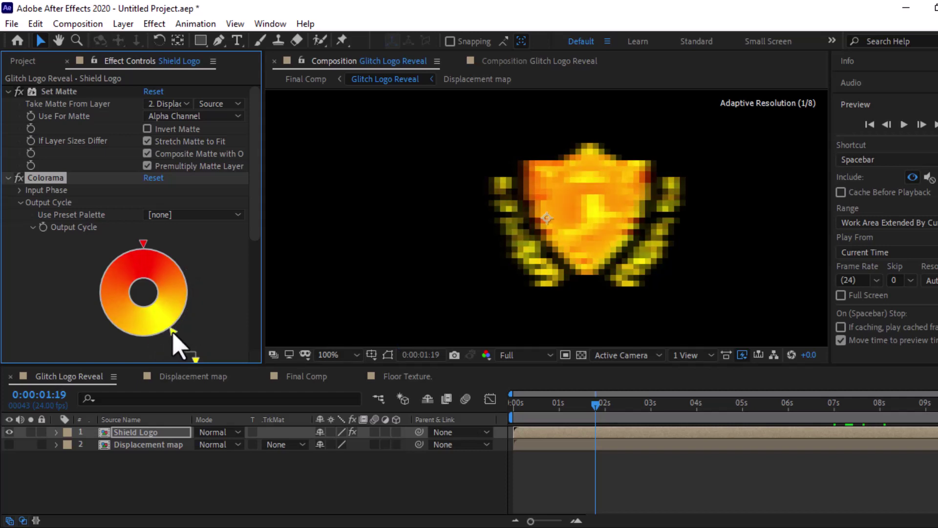
# Change the orange Output Cycle point's colour to cyan
pyautogui.doubleClick(104, 315)
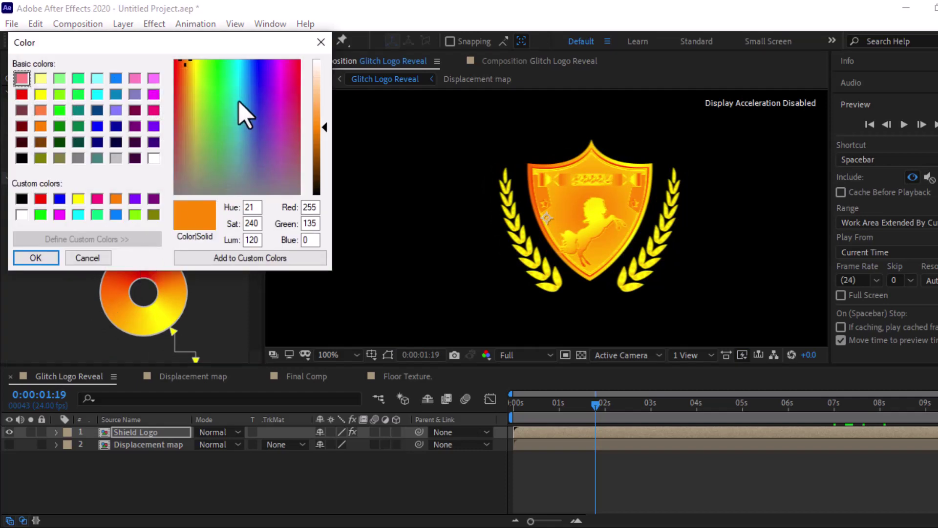
pyautogui.moveTo(242, 96); pyautogui.dragTo(254, 100)
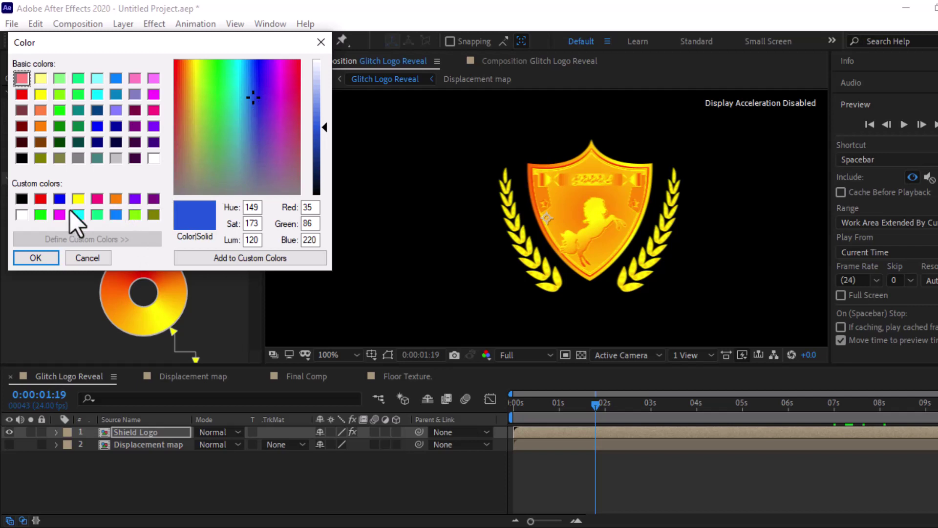
pyautogui.click(80, 217)
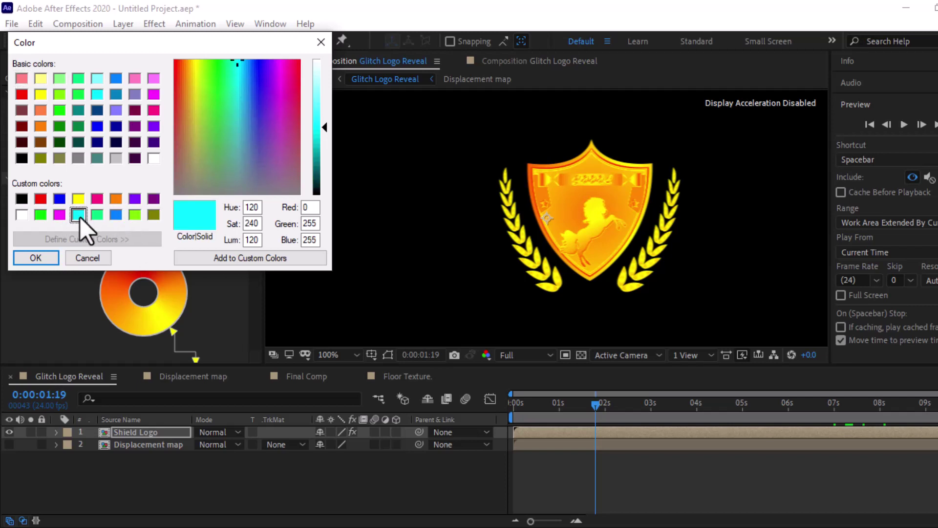
pyautogui.click(36, 258)
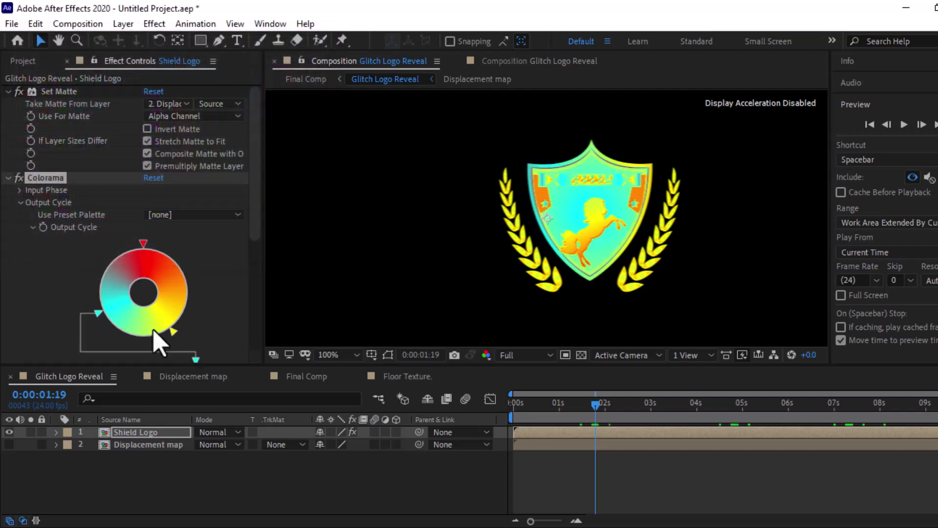
# Reposition the cyan, red and yellow cycle points, previewing the glitch at 0:00:00:08
pyautogui.click(99, 314)
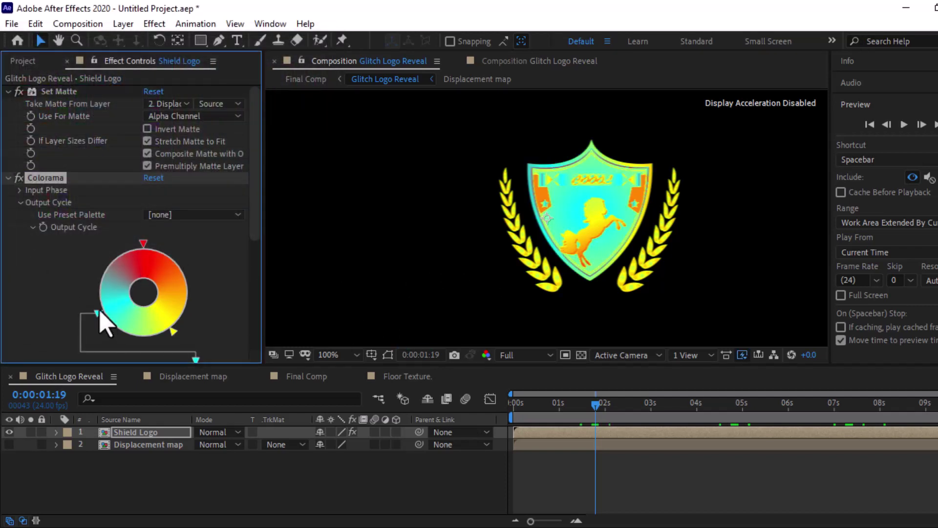
pyautogui.moveTo(98, 300); pyautogui.dragTo(100, 315)
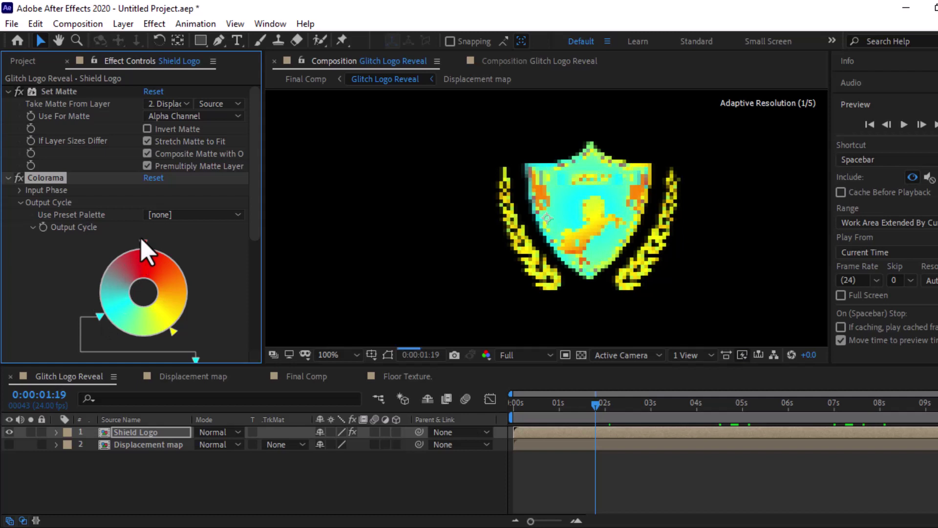
pyautogui.moveTo(137, 248); pyautogui.dragTo(115, 270)
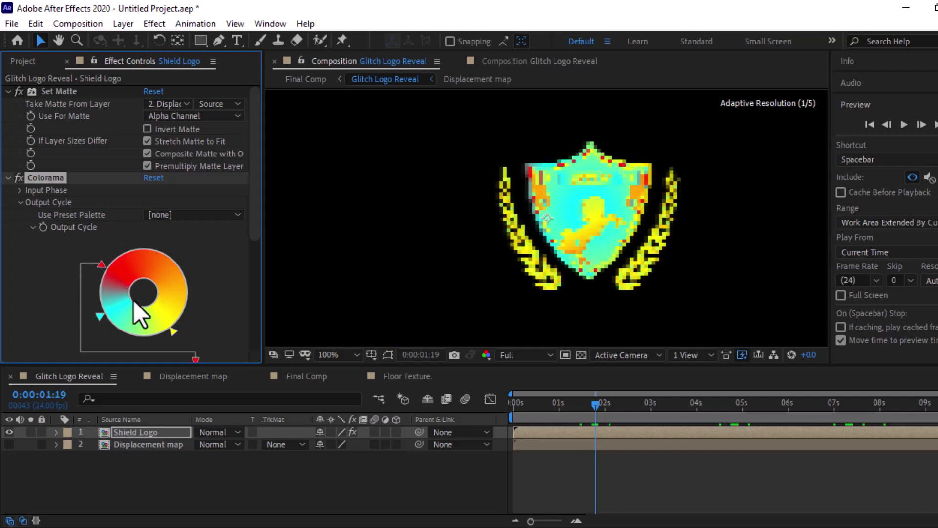
pyautogui.moveTo(175, 334); pyautogui.dragTo(166, 335)
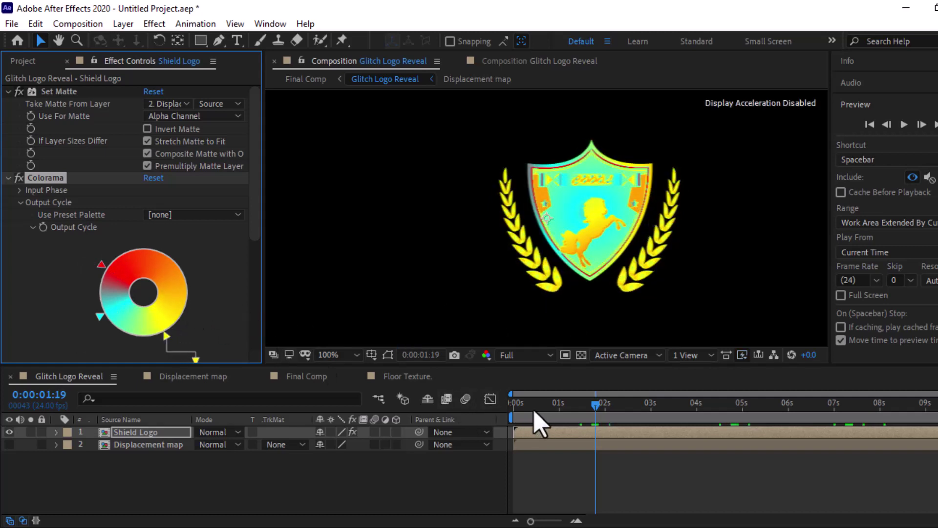
pyautogui.moveTo(534, 412); pyautogui.dragTo(528, 413)
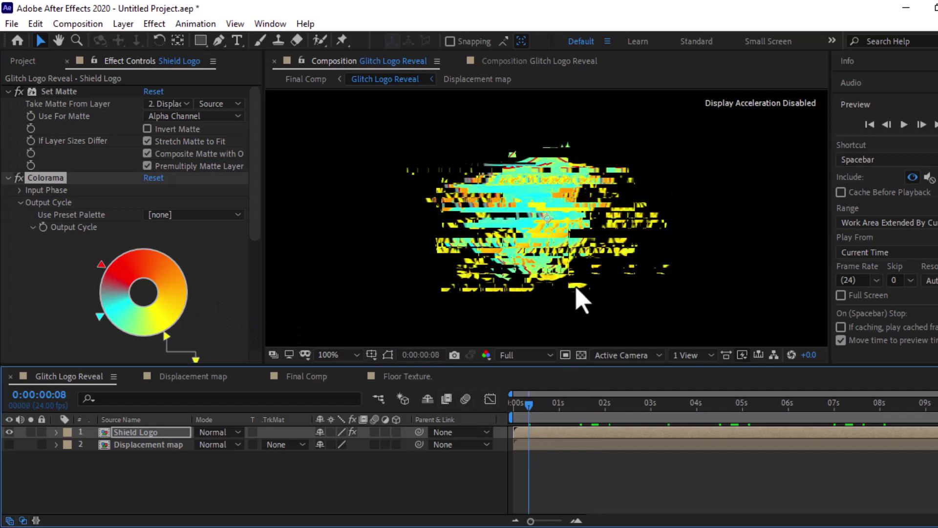
# Recolour the yellow Output Cycle point to pure red (255,0,0), then return to Final Comp
pyautogui.doubleClick(184, 311)
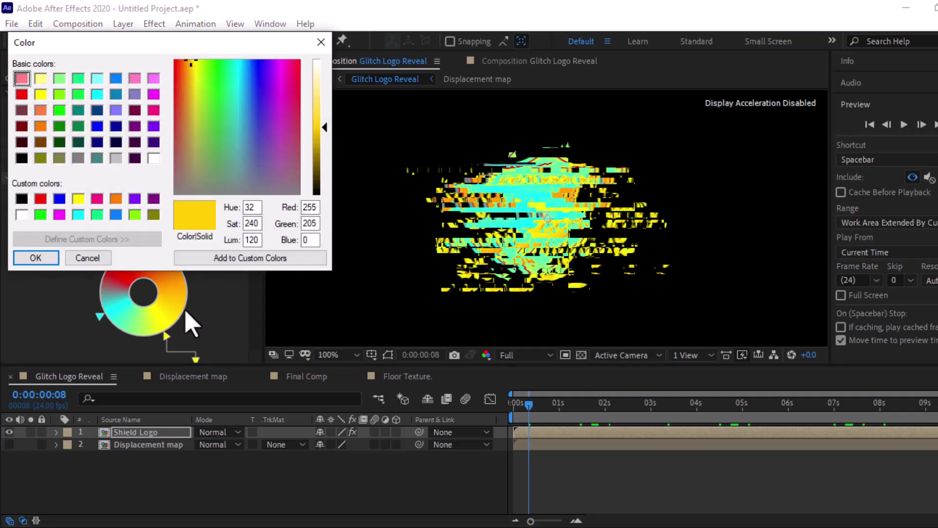
pyautogui.moveTo(187, 80); pyautogui.dragTo(180, 74)
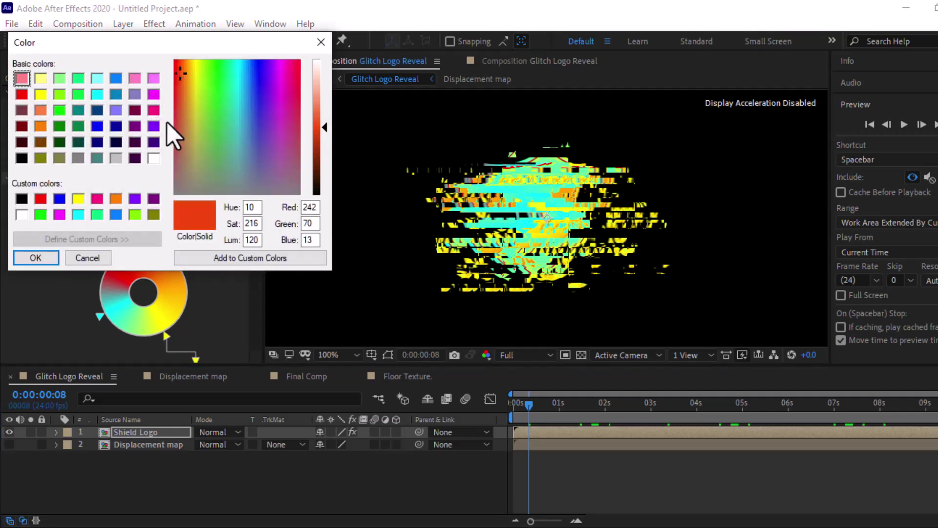
pyautogui.moveTo(178, 70); pyautogui.dragTo(175, 67)
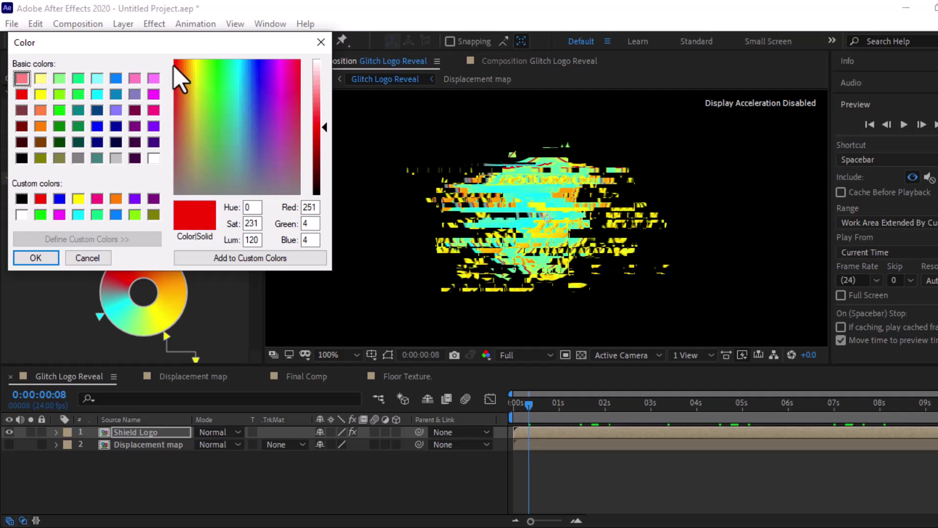
pyautogui.click(41, 198)
pyautogui.click(35, 257)
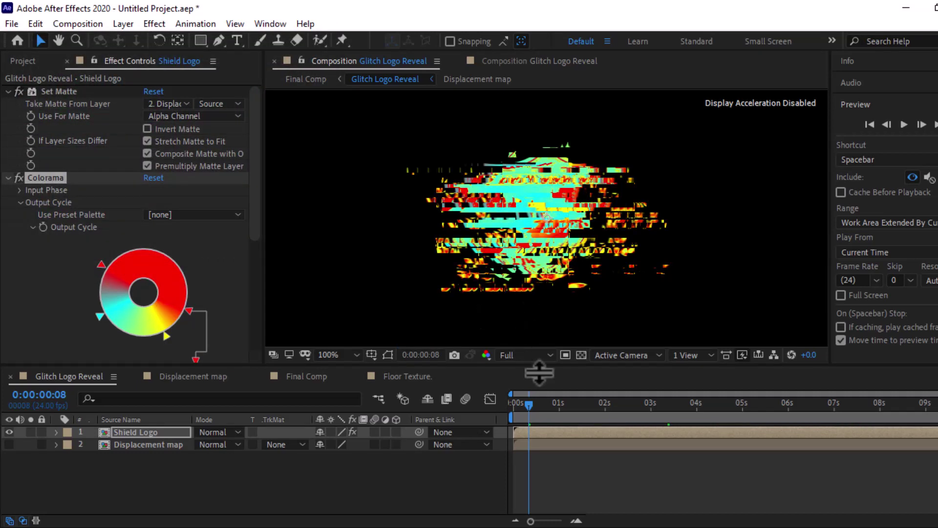
pyautogui.click(509, 409)
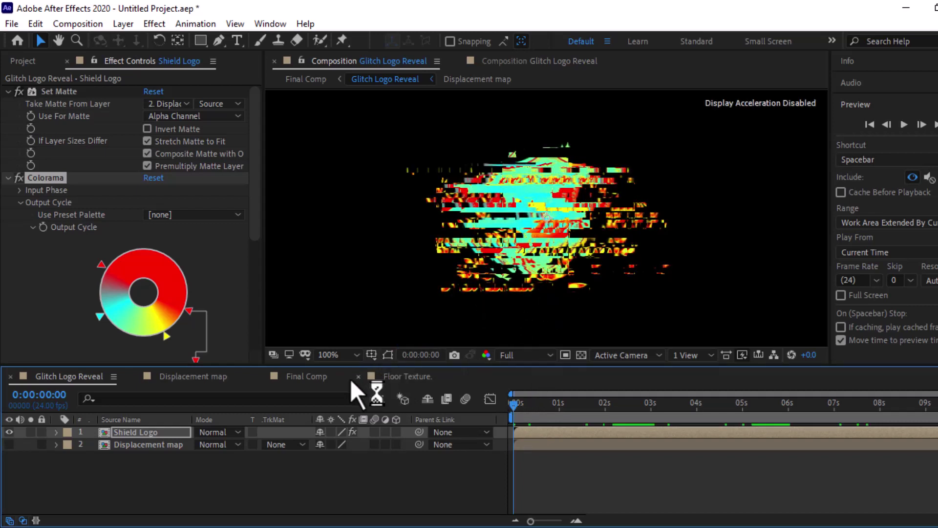
pyautogui.click(330, 381)
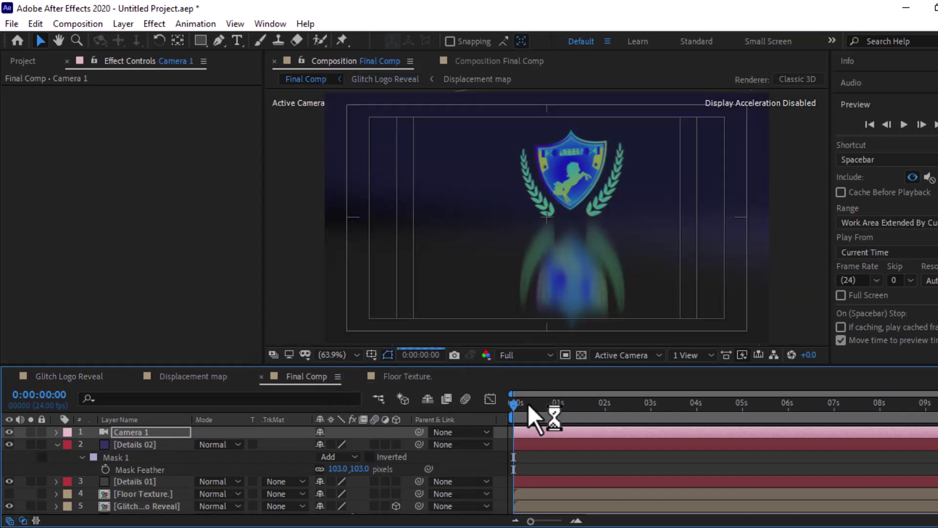